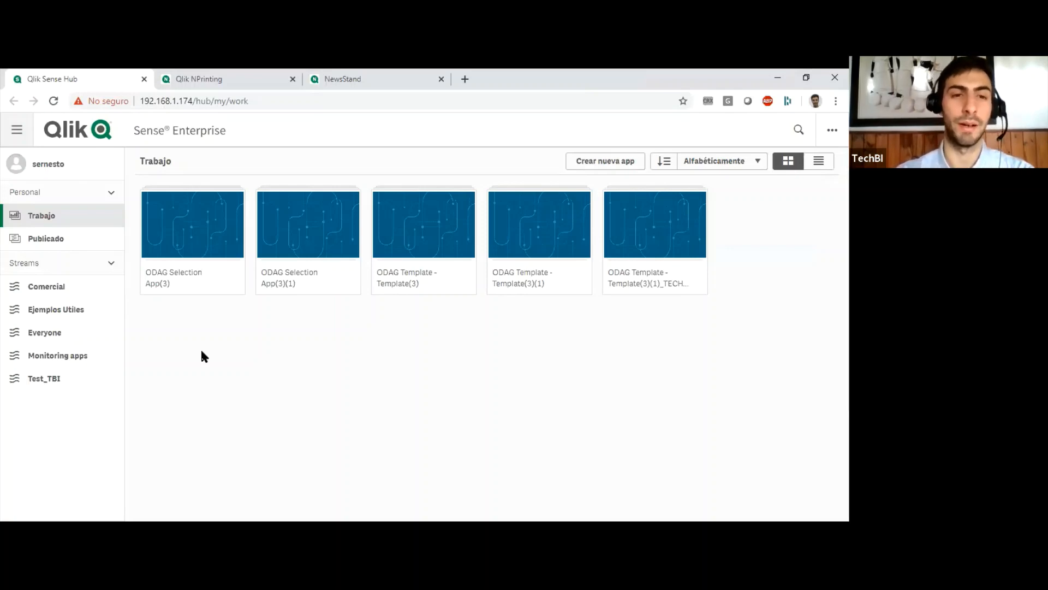
Switch to Qlik NPrinting, sign in through Windows authentication with the account username and password, and dismiss the welcome message.
left_click(205, 78)
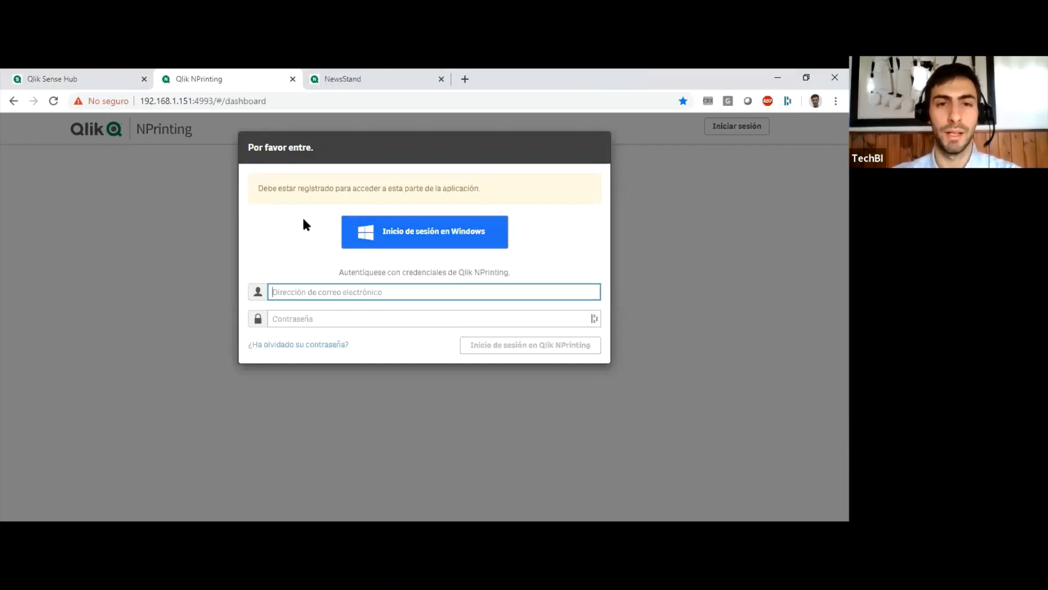
left_click(403, 234)
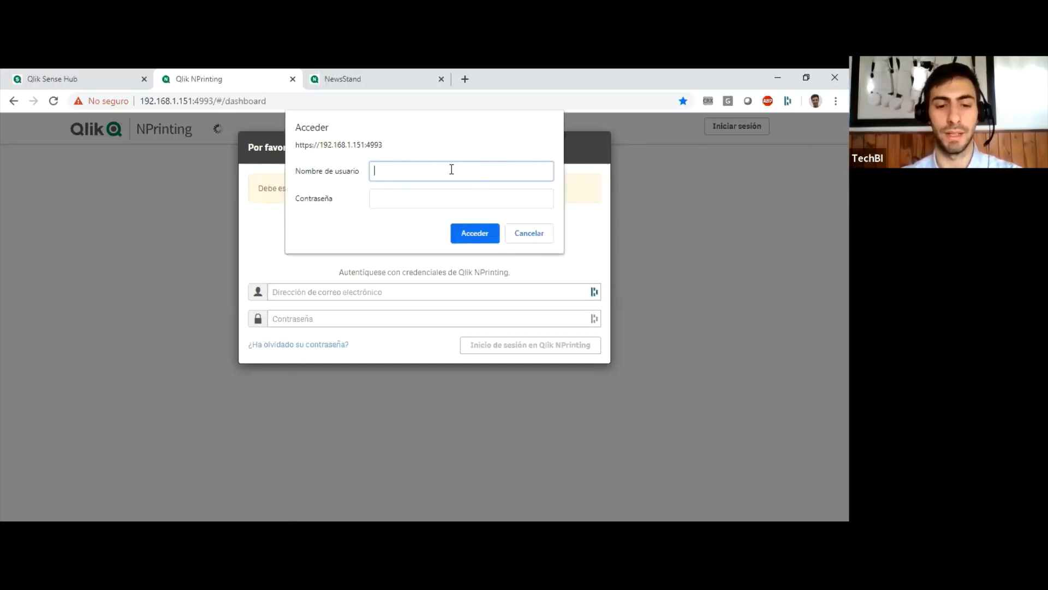
type("sernesto")
key("Tab")
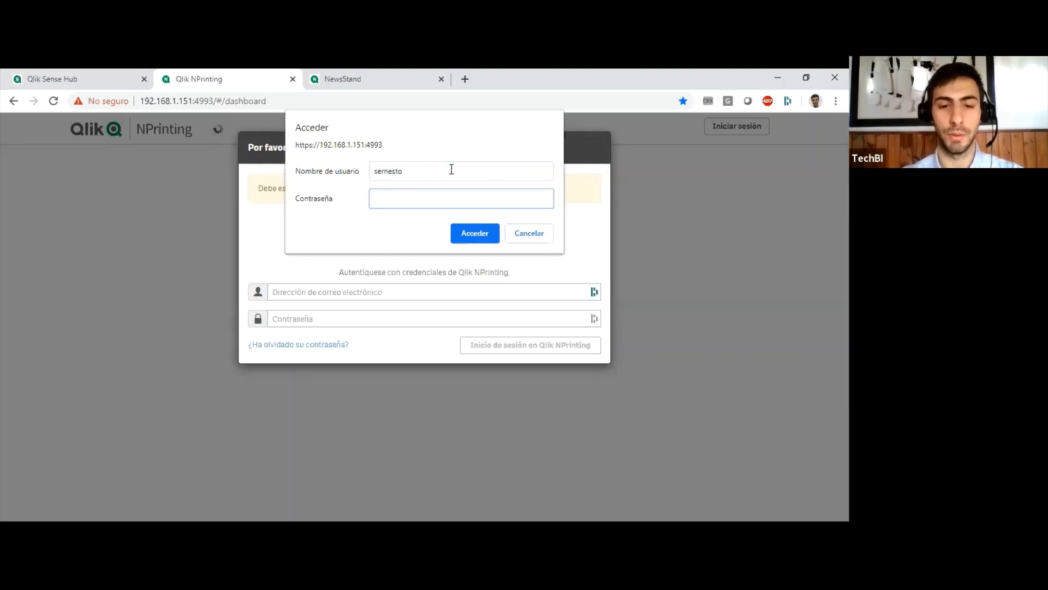
type("••••••••")
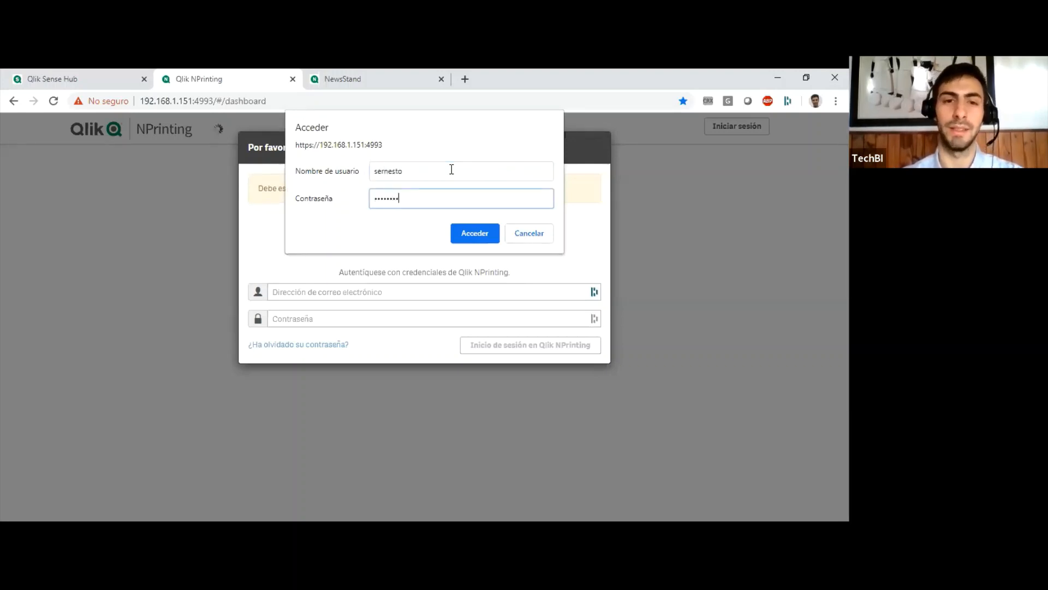
key("Return")
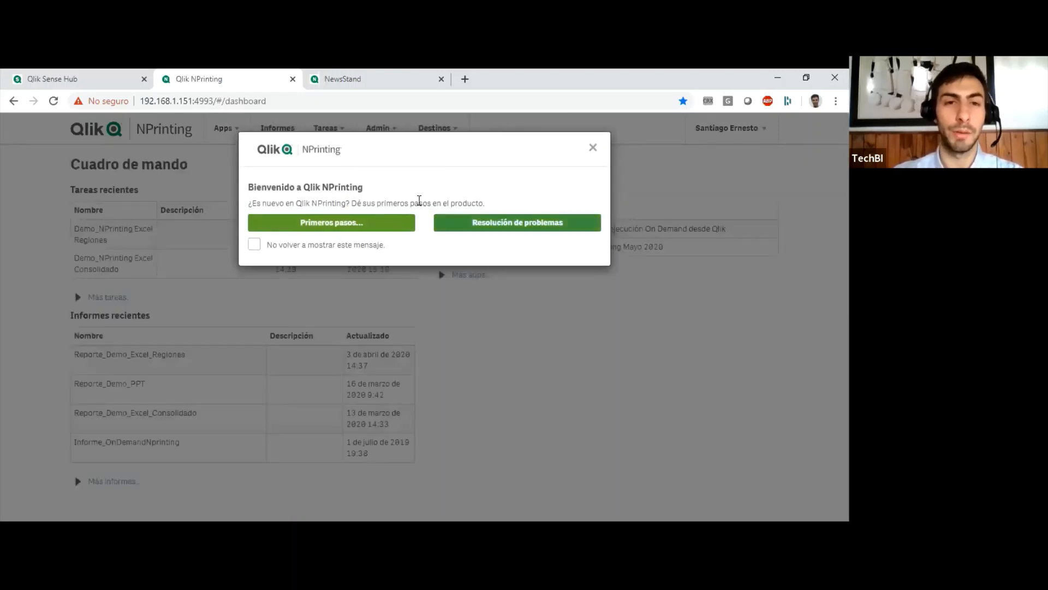
left_click(594, 149)
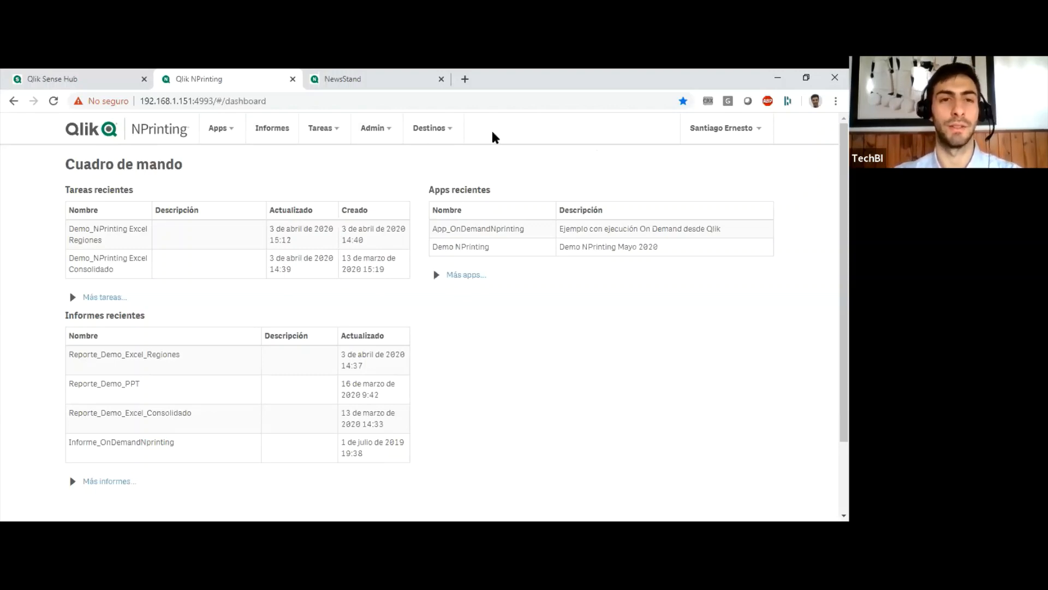
Open the Demo NPrinting app from the apps list and review its name and description.
left_click(233, 131)
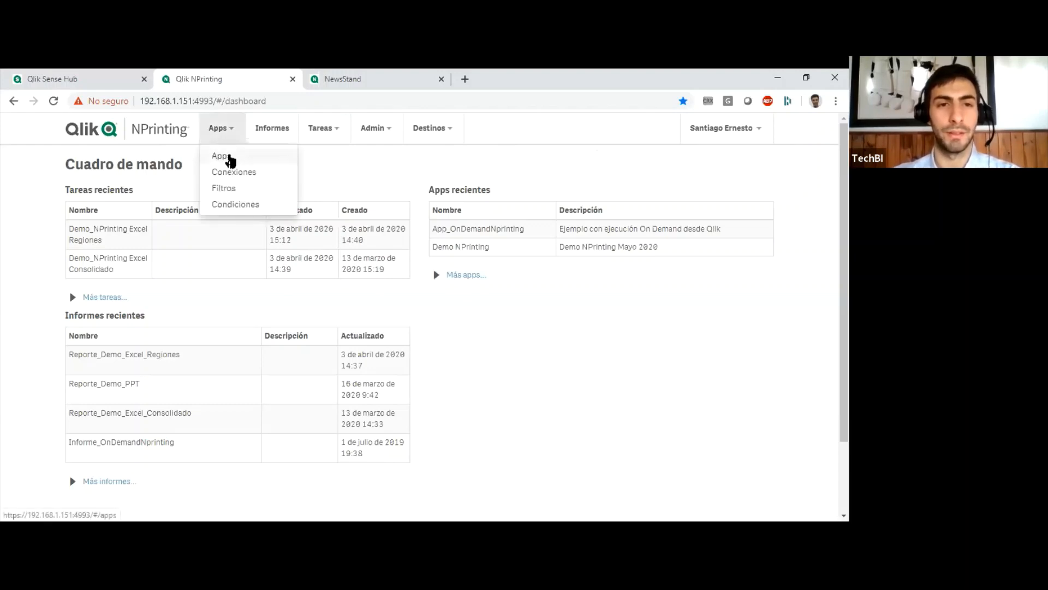
left_click(246, 159)
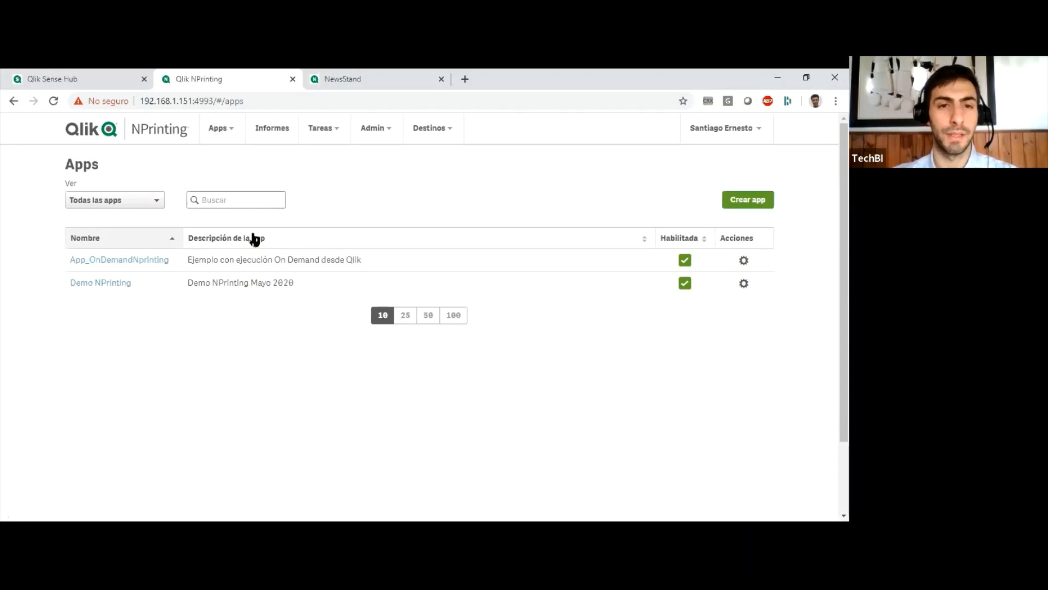
left_click(108, 284)
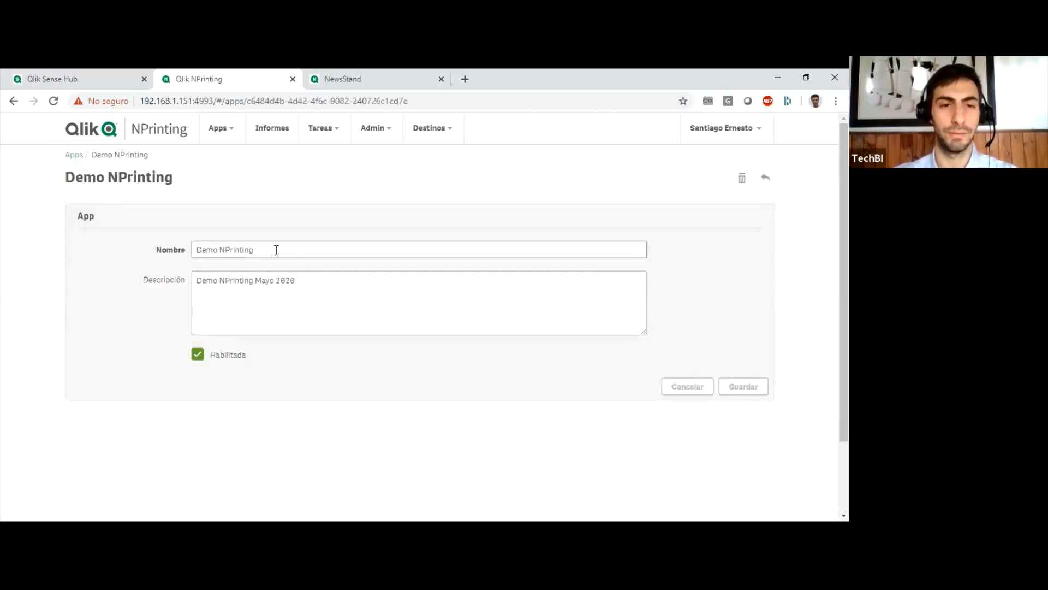
left_click_drag(276, 250, 162, 242)
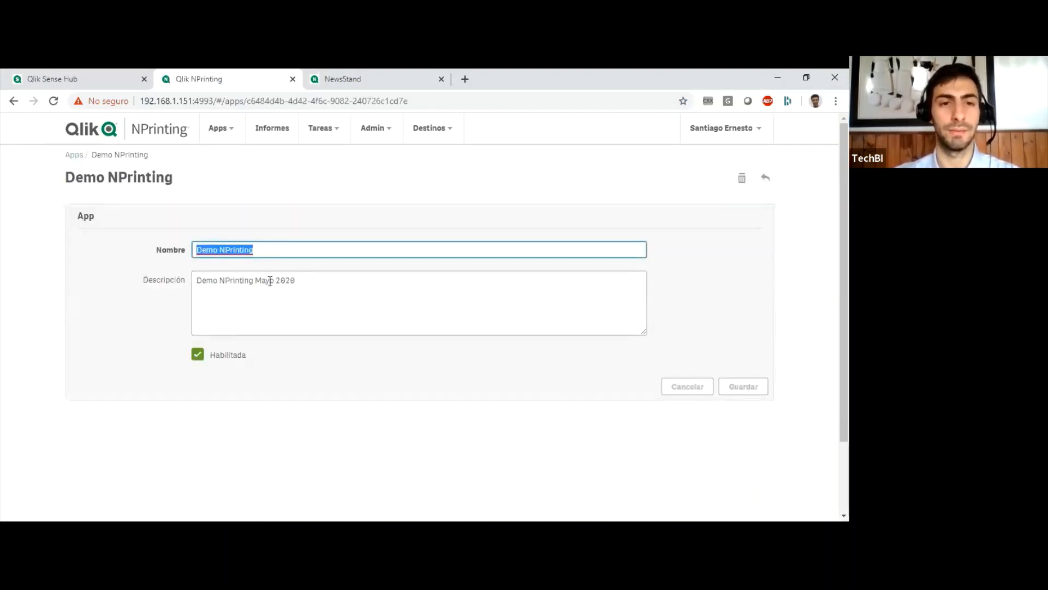
left_click_drag(306, 279, 176, 283)
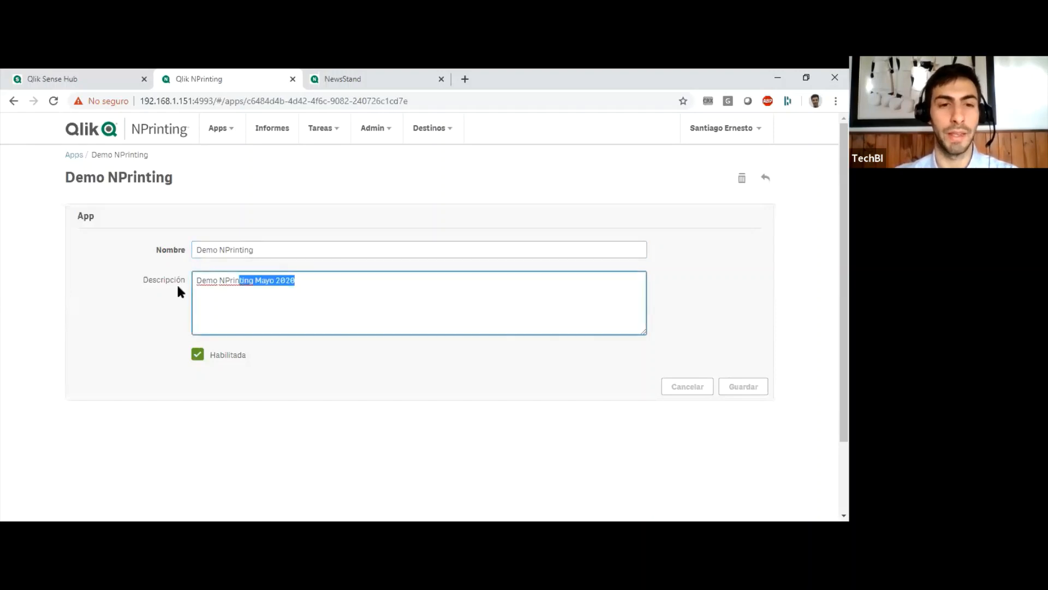
left_click(368, 295)
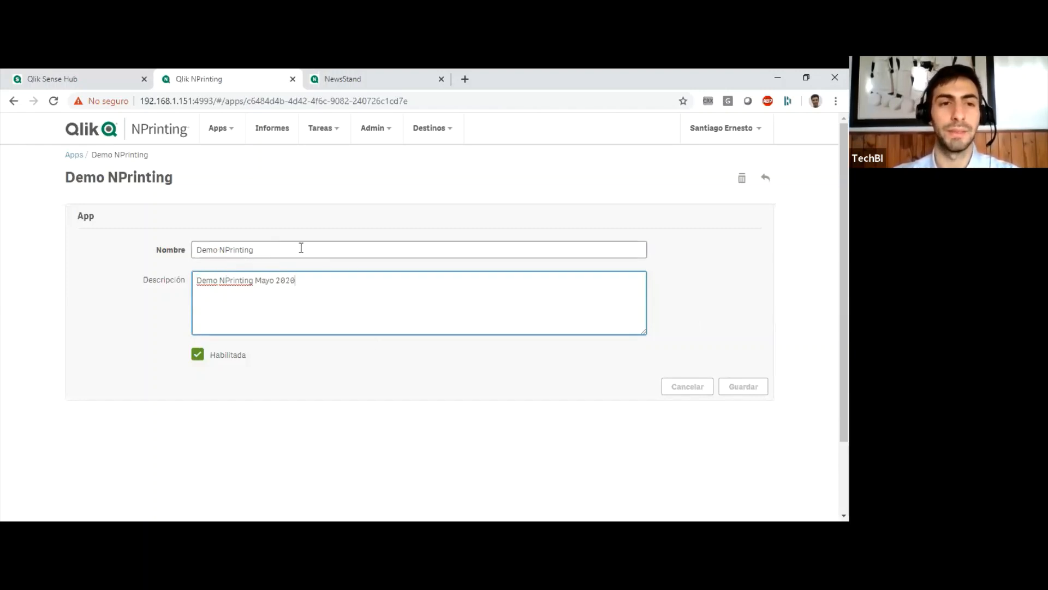
left_click(336, 191)
Open the connection Conexion_Demo NPrinting BeginnersApp and examine its name, origin, proxy address and Sense app ID.
left_click(224, 130)
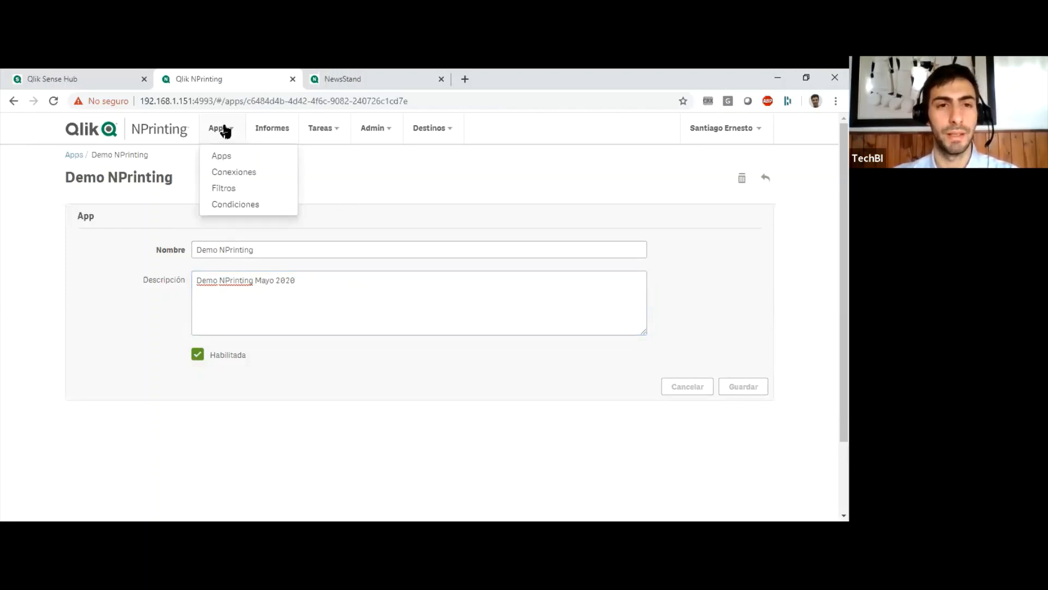
left_click(230, 175)
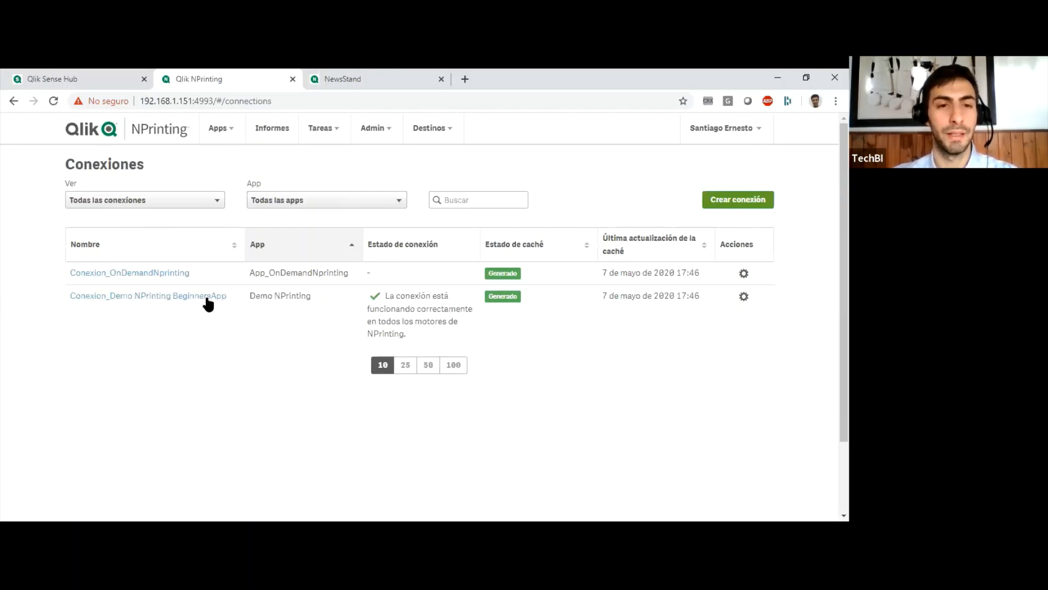
left_click(129, 296)
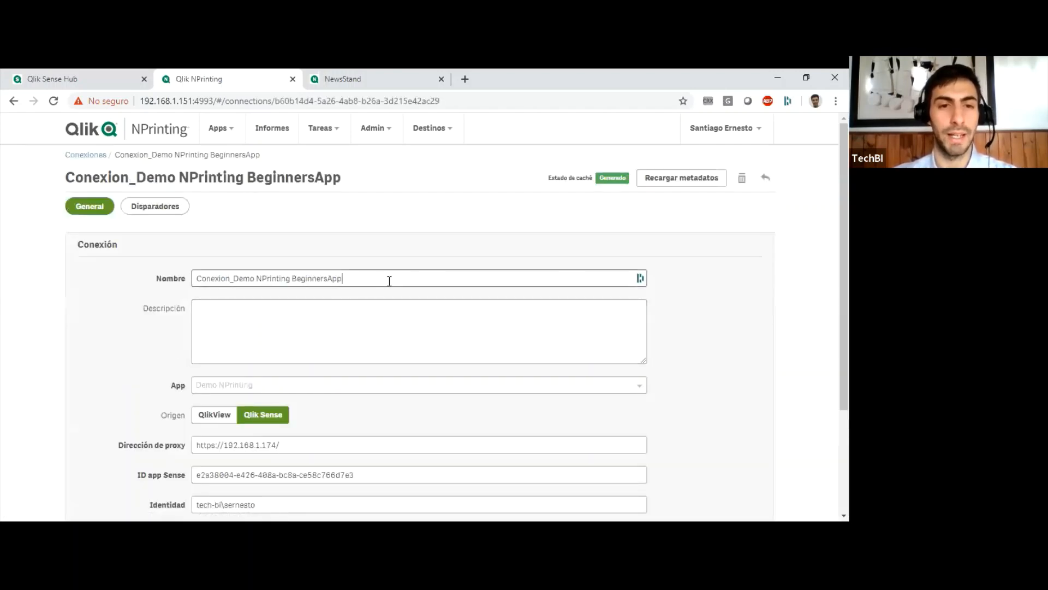
left_click_drag(460, 277, 116, 274)
left_click(116, 270)
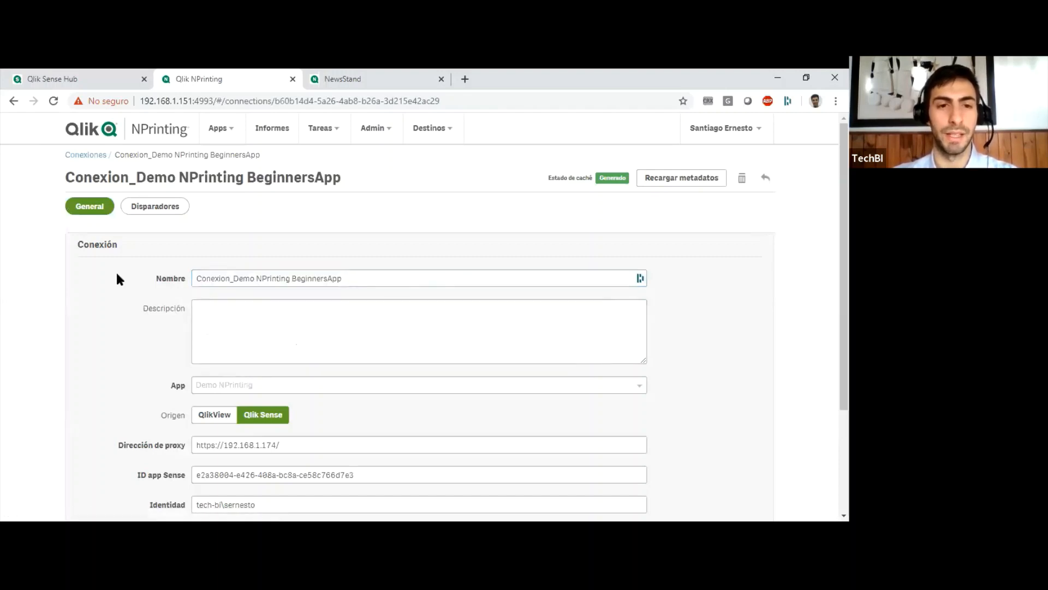
scroll(117, 303, "down", 2)
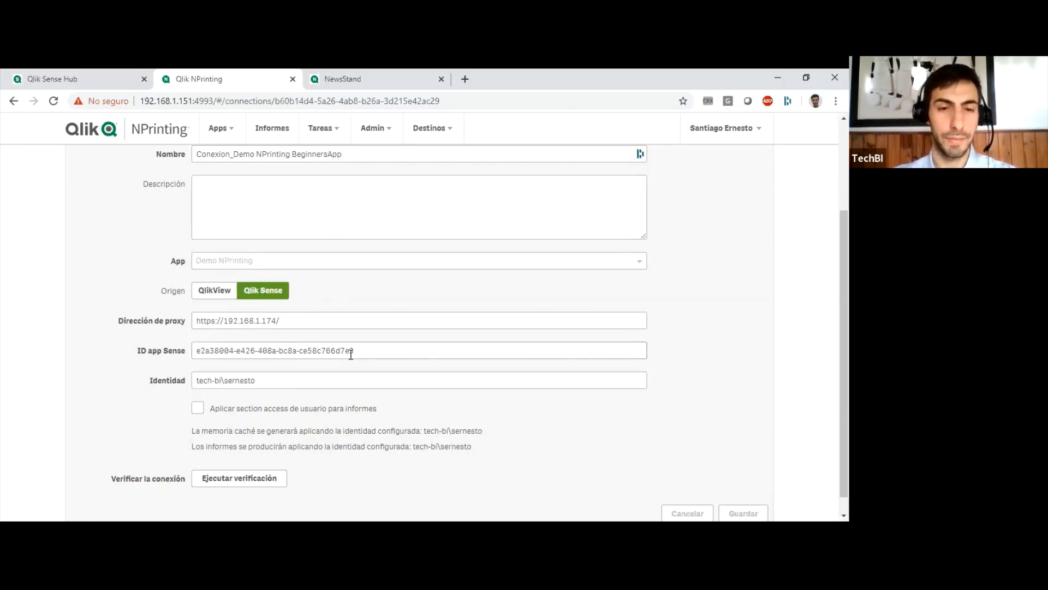
left_click_drag(356, 350, 187, 338)
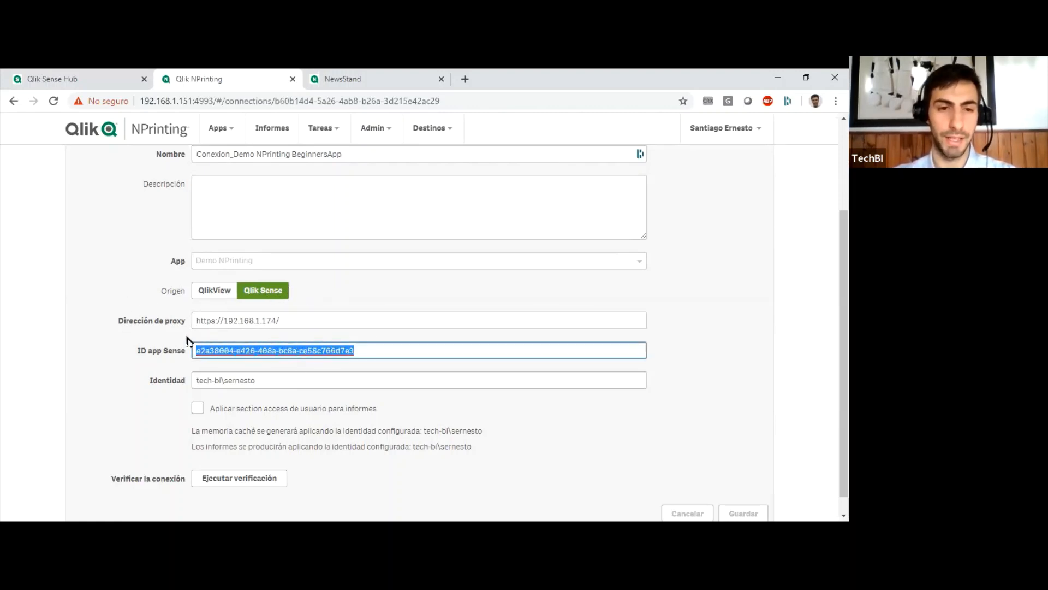
left_click(376, 353)
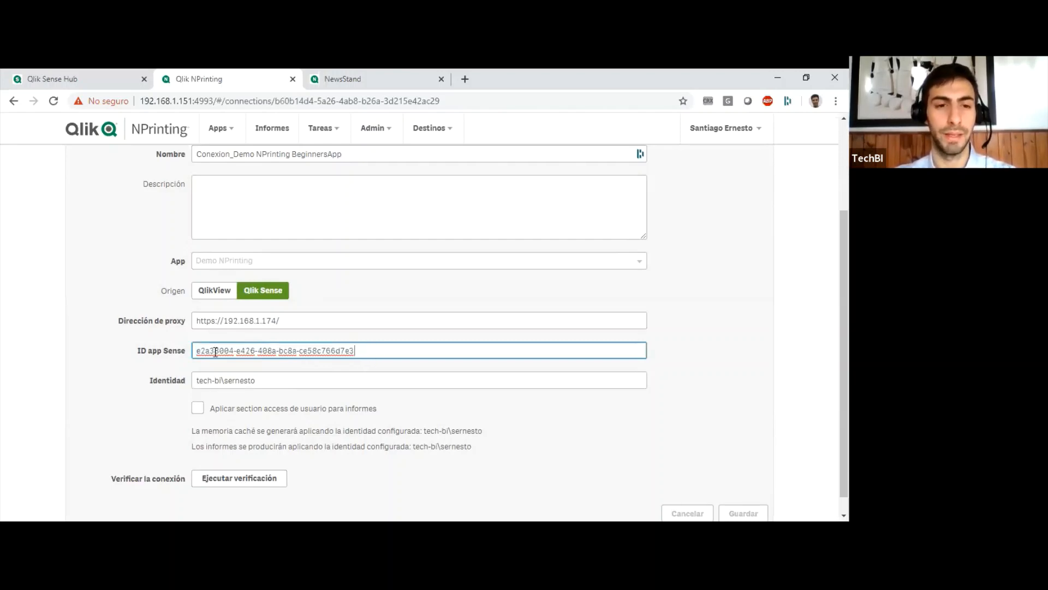
Switch to the Qlik Sense hub, open Beginner's tutorial from the Everyone stream and examine the app ID in its URL.
left_click(70, 80)
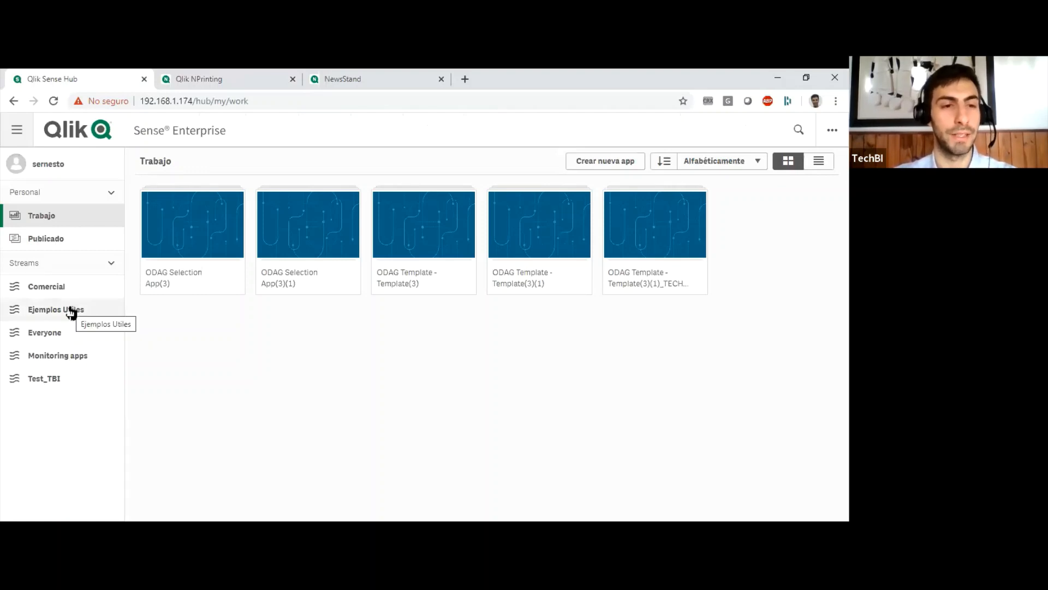
left_click(59, 334)
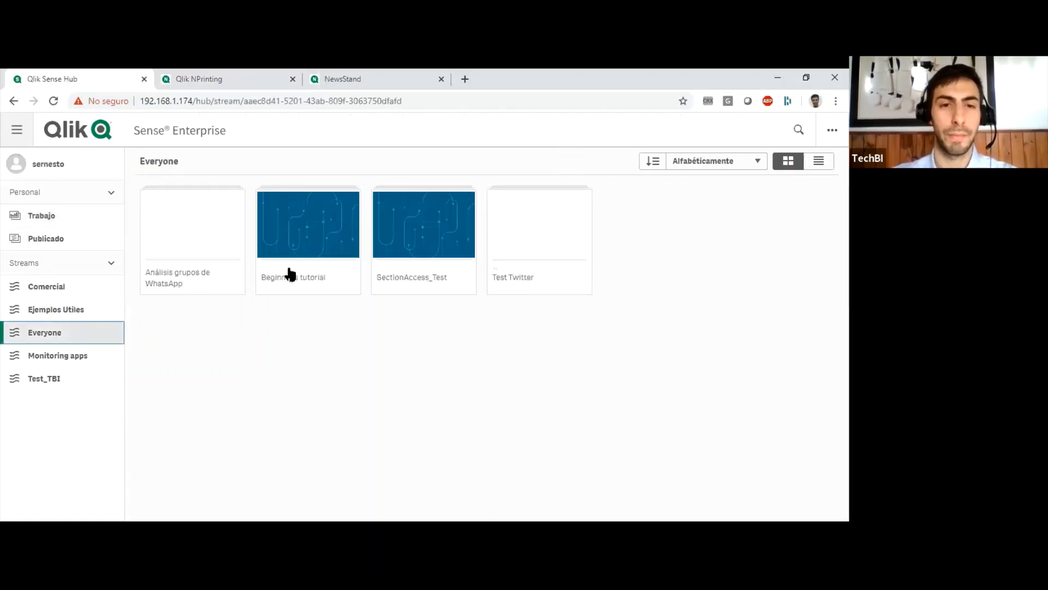
left_click(302, 229)
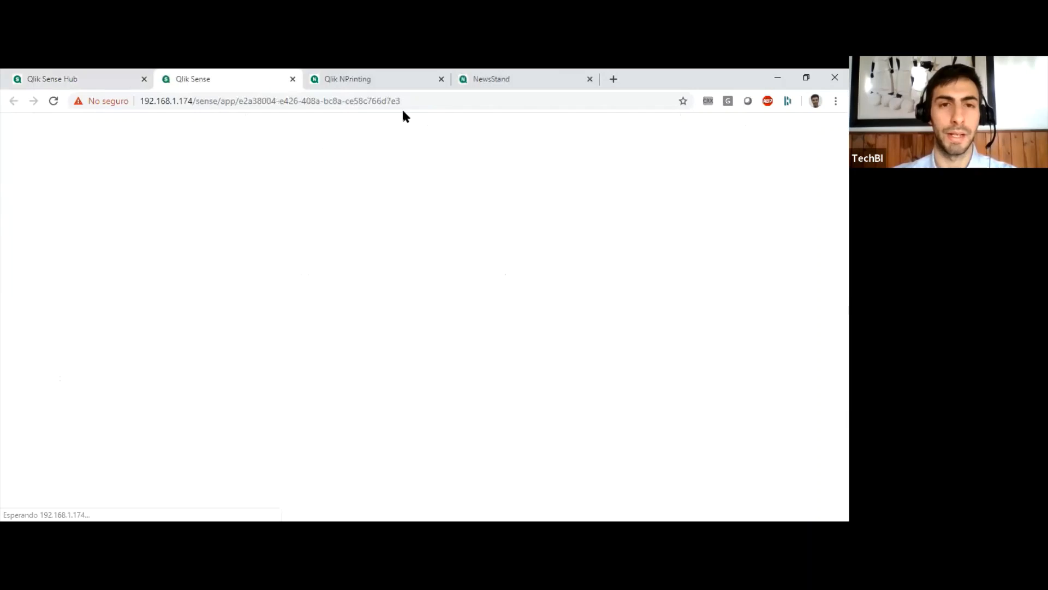
left_click_drag(423, 100, 237, 100)
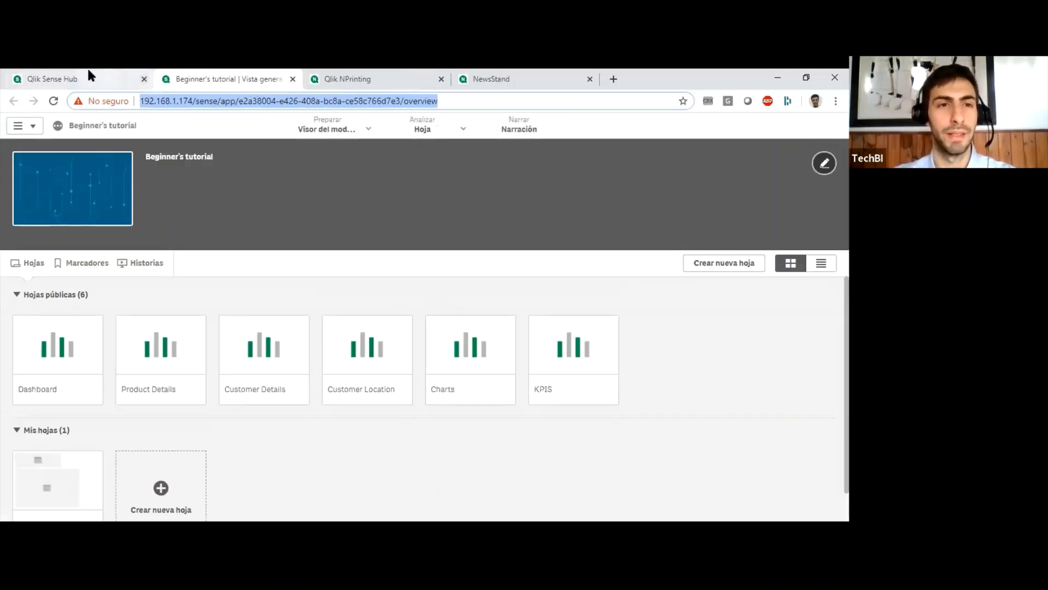
left_click(85, 79)
left_click(254, 78)
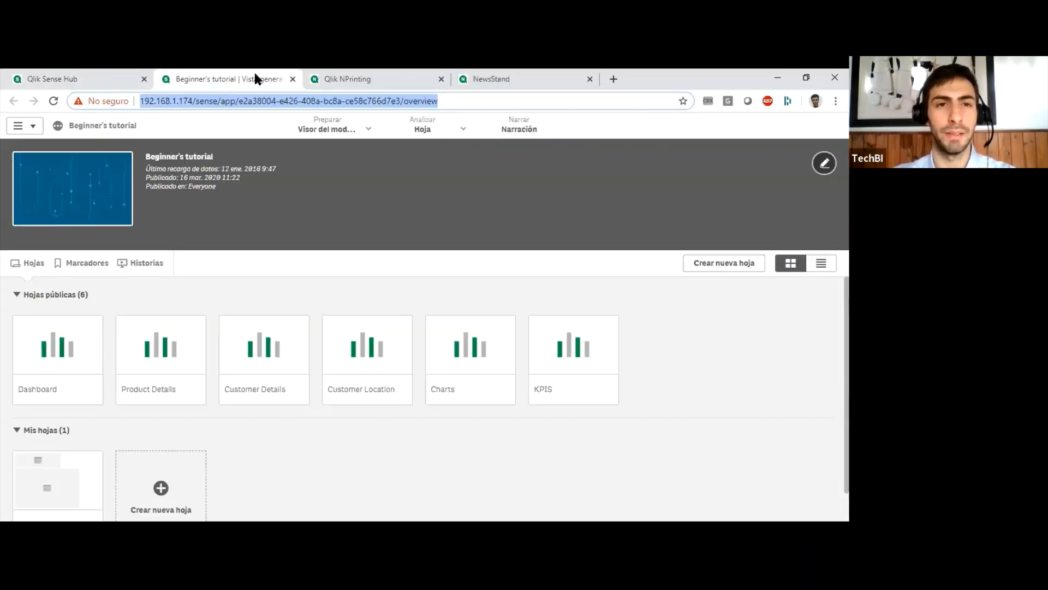
Return to the Qlik NPrinting connection and review its identity, section access and connection verification settings.
left_click(334, 79)
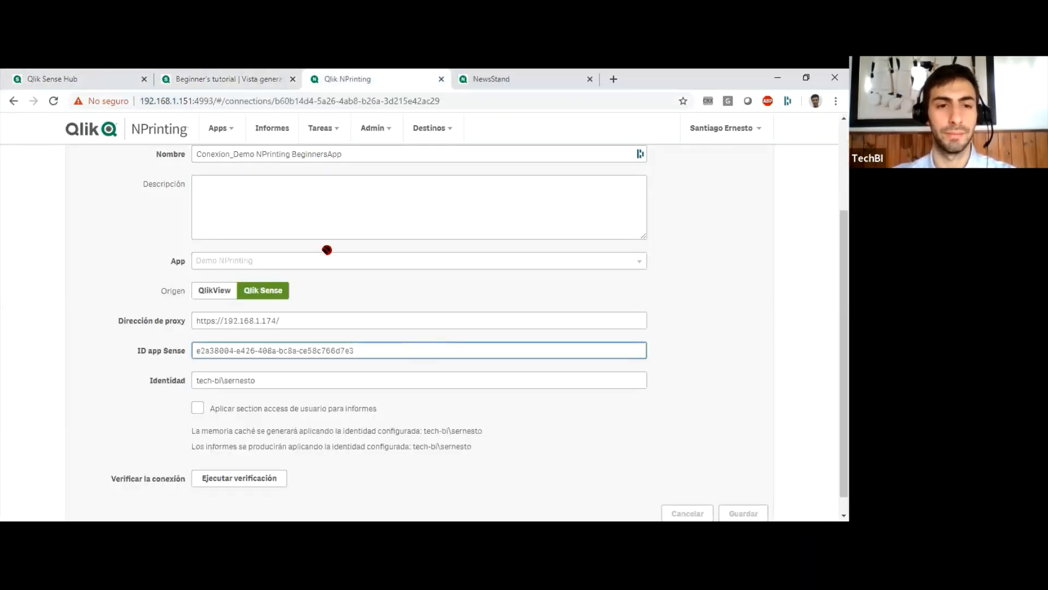
left_click(264, 379)
scroll(127, 341, "down", 1)
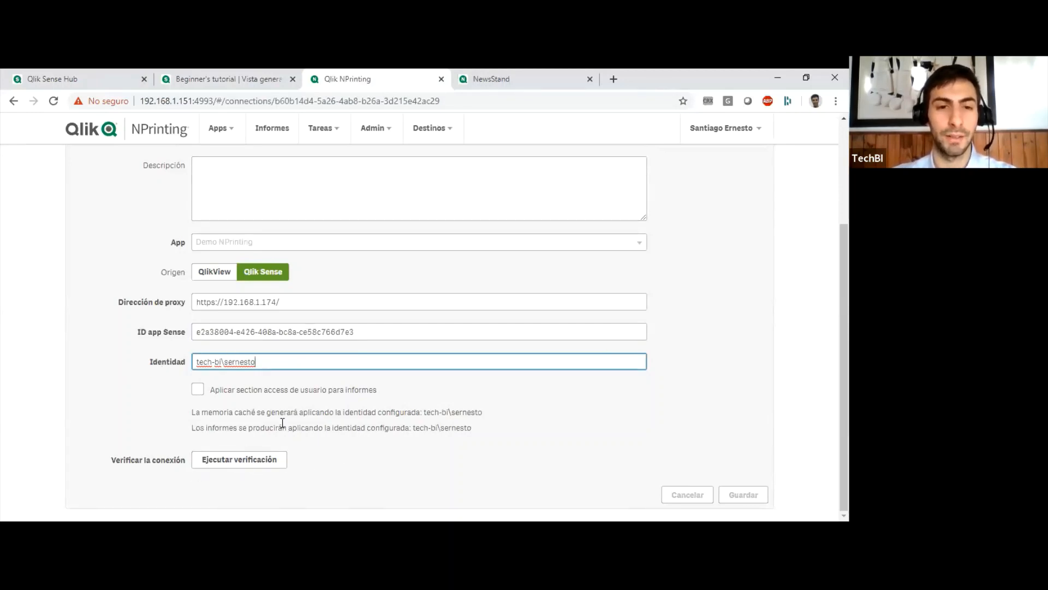
scroll(267, 427, "up", 3)
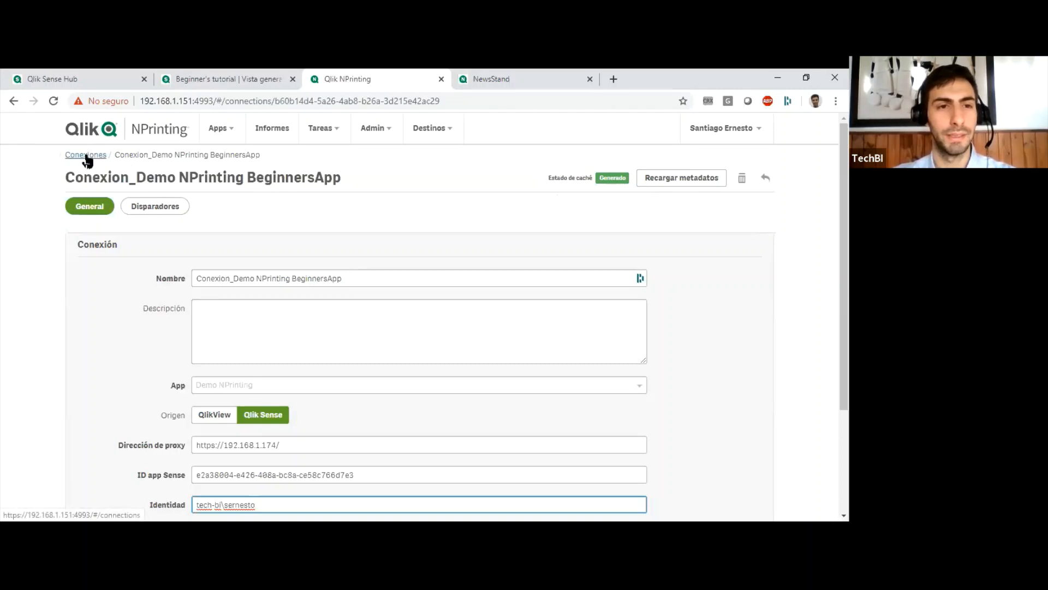
View the list of filters (Filtros) and the list of conditions (Condiciones) for all apps.
left_click(217, 129)
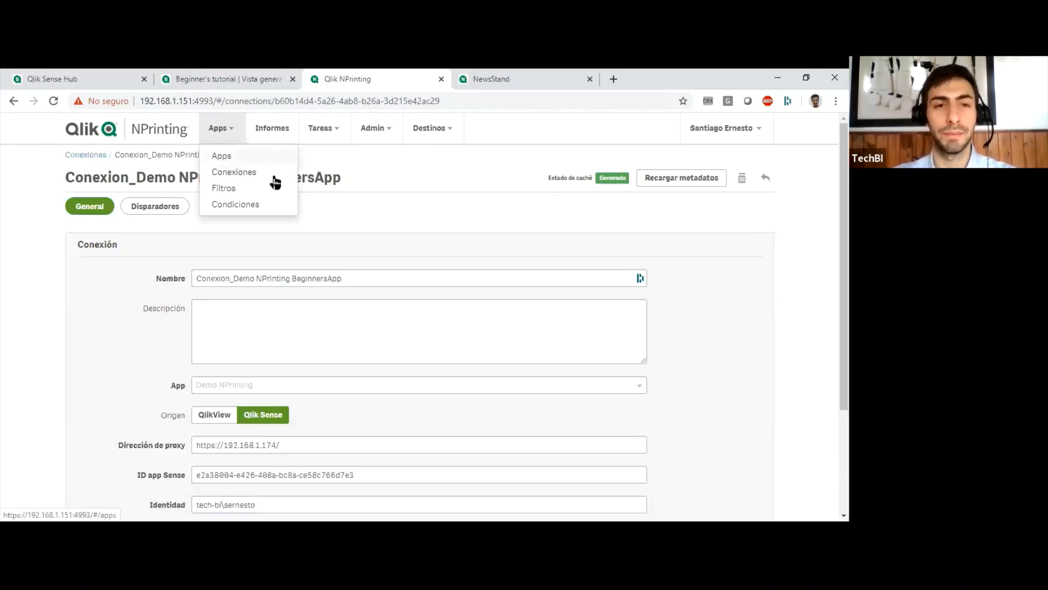
left_click(238, 191)
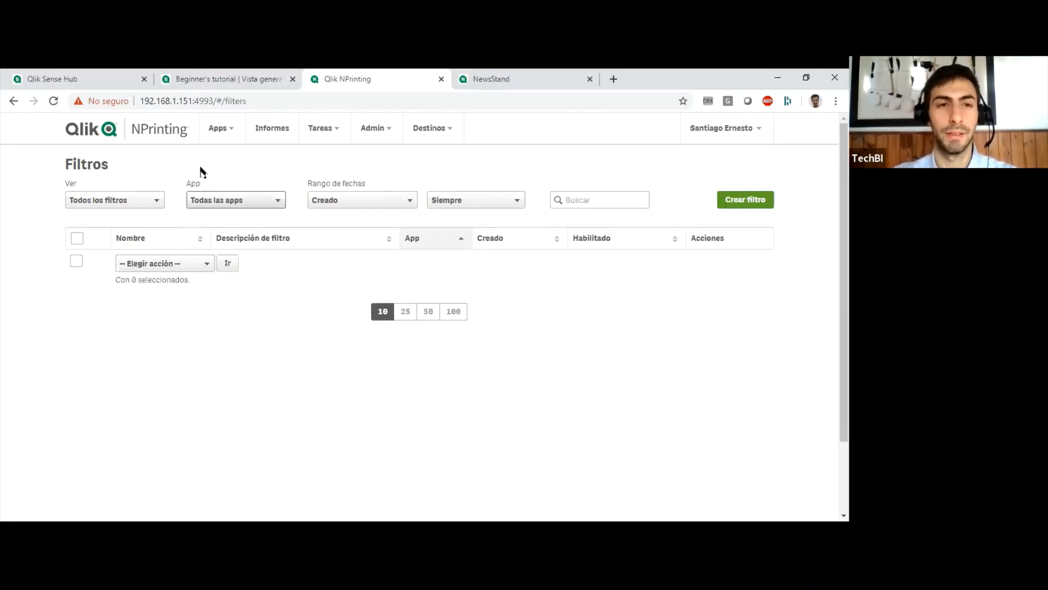
left_click(232, 131)
left_click(240, 204)
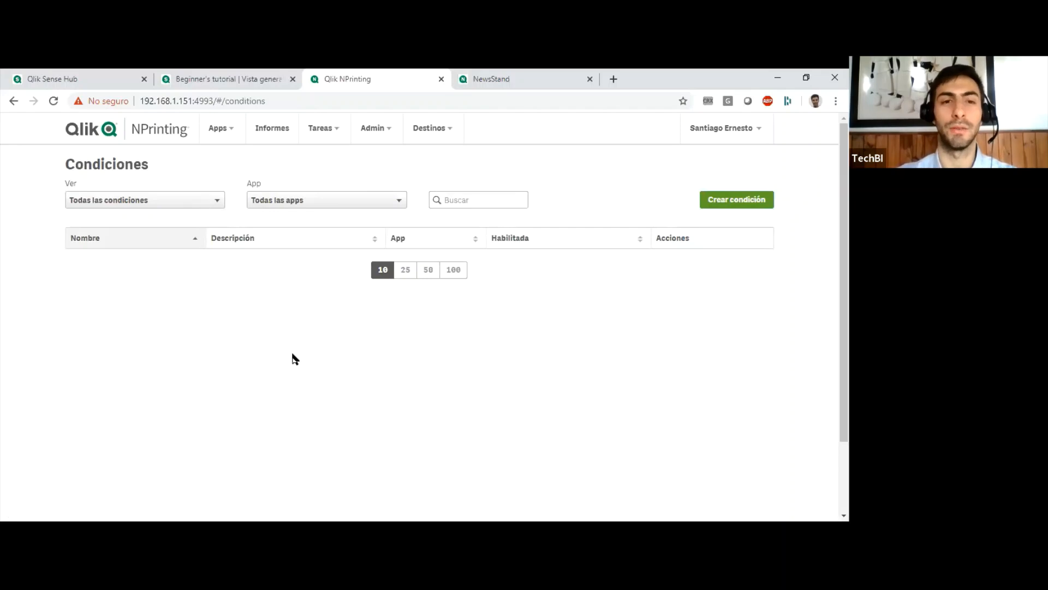
left_click(228, 133)
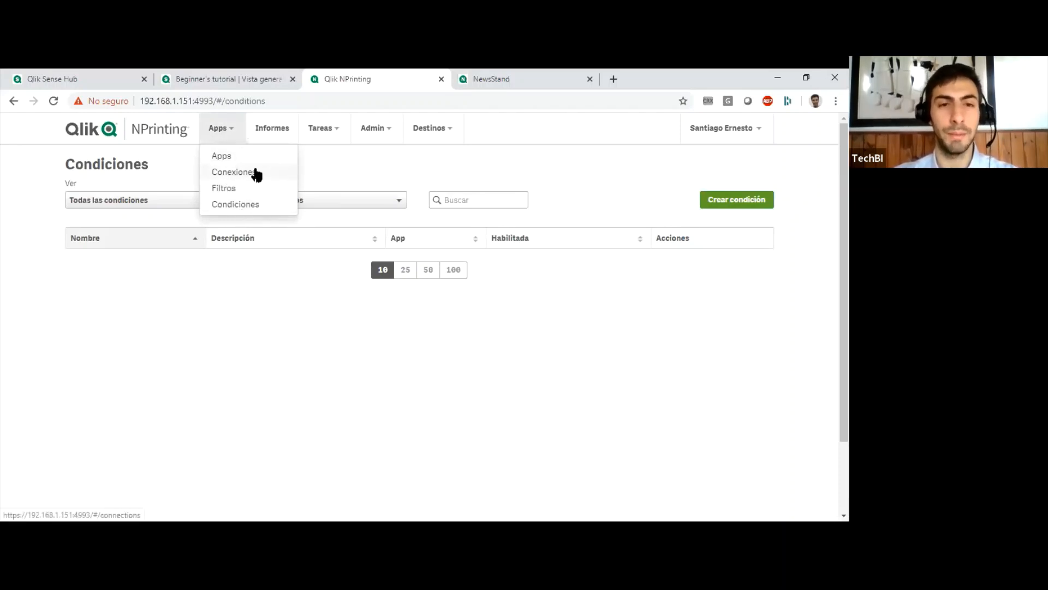
Open the report Reporte_Demo_Excel_Consolidado and review its title, type, app, enabling options and error handling.
left_click(270, 130)
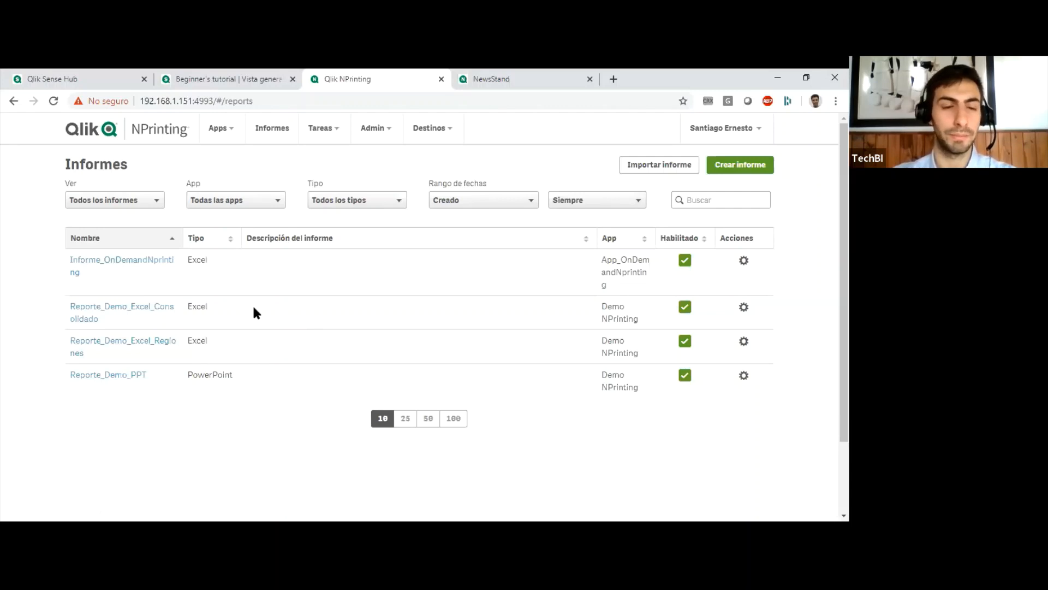
left_click(139, 309)
left_click_drag(350, 279, 157, 271)
left_click(251, 332)
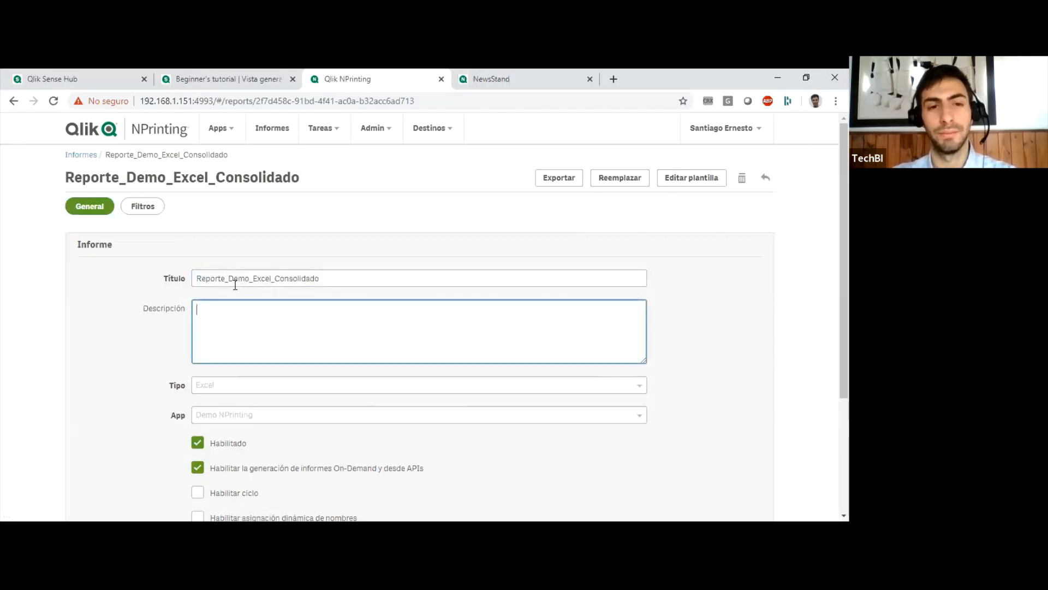
scroll(157, 310, "down", 3)
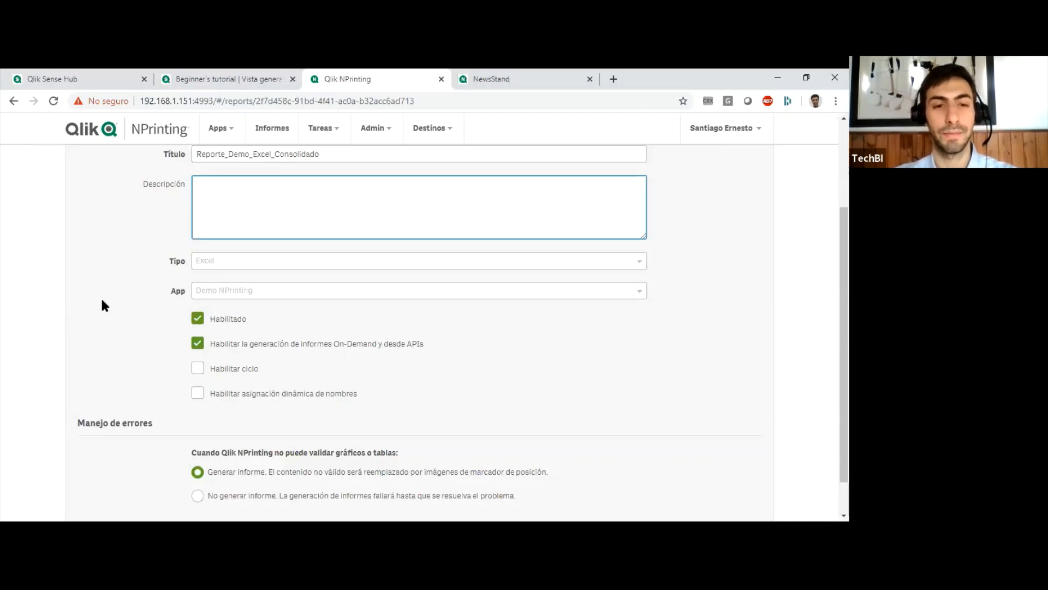
scroll(102, 305, "down", 1)
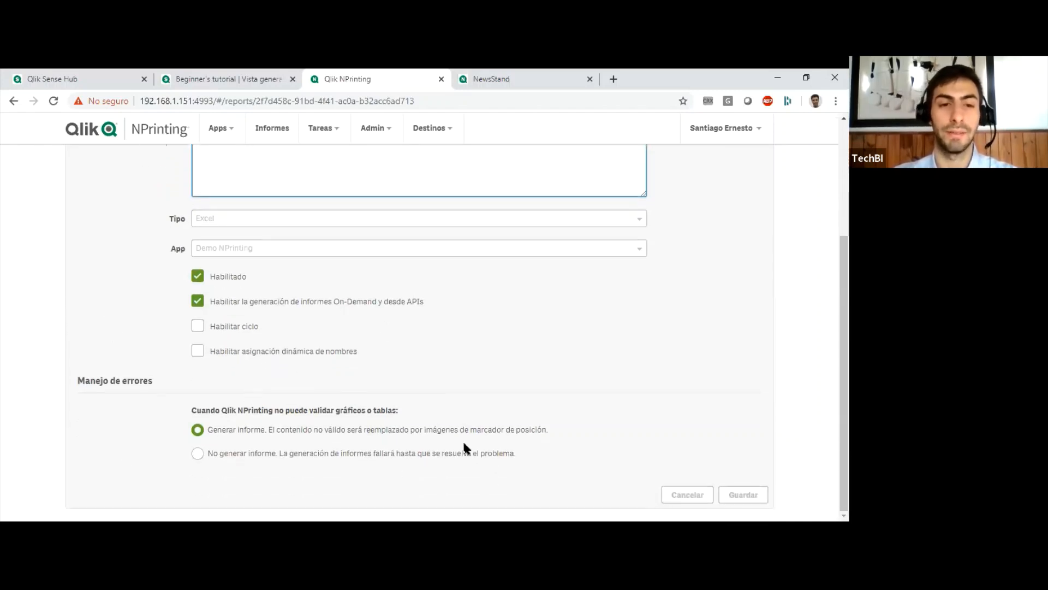
Check the filters (Filtros) assigned to Reporte_Demo_Excel_Consolidado and return to its general settings.
scroll(463, 440, "up", 4)
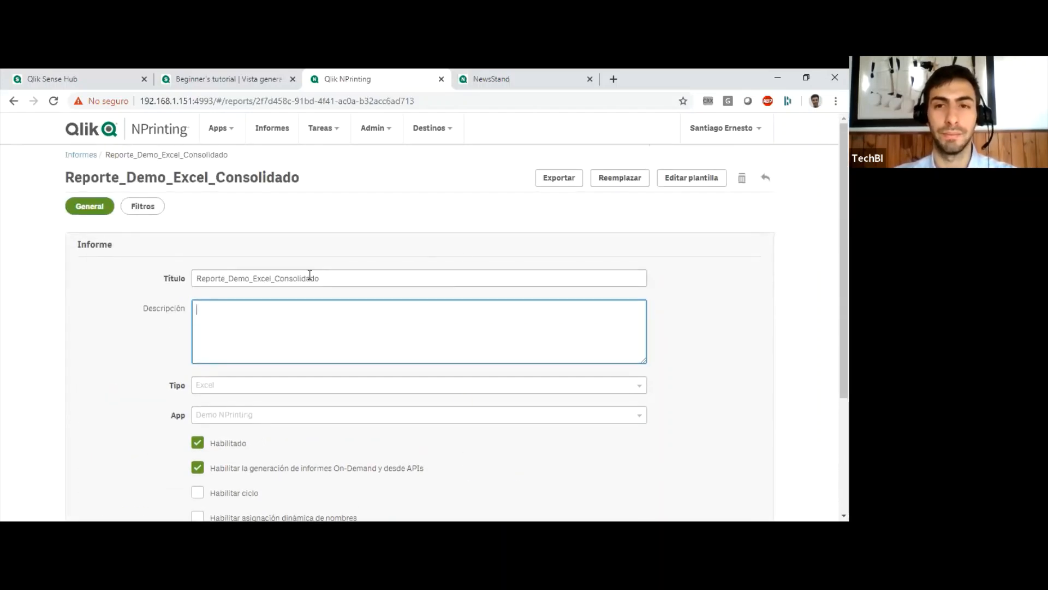
left_click(144, 208)
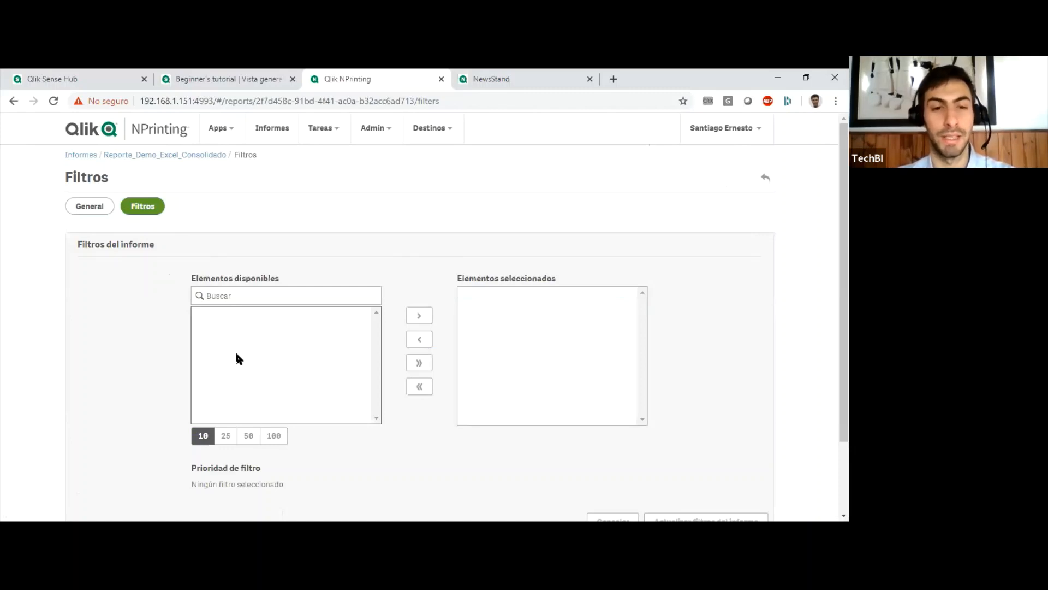
left_click(101, 207)
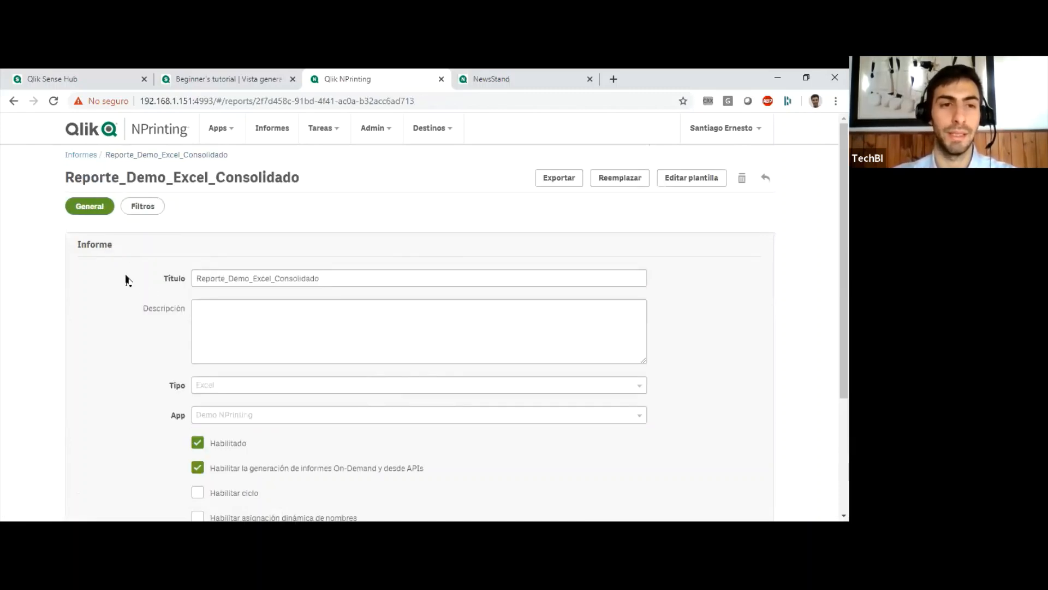
Open the template of Reporte_Demo_Excel_Consolidado for editing in Qlik NPrinting Designer and maximize the editor window.
left_click(694, 177)
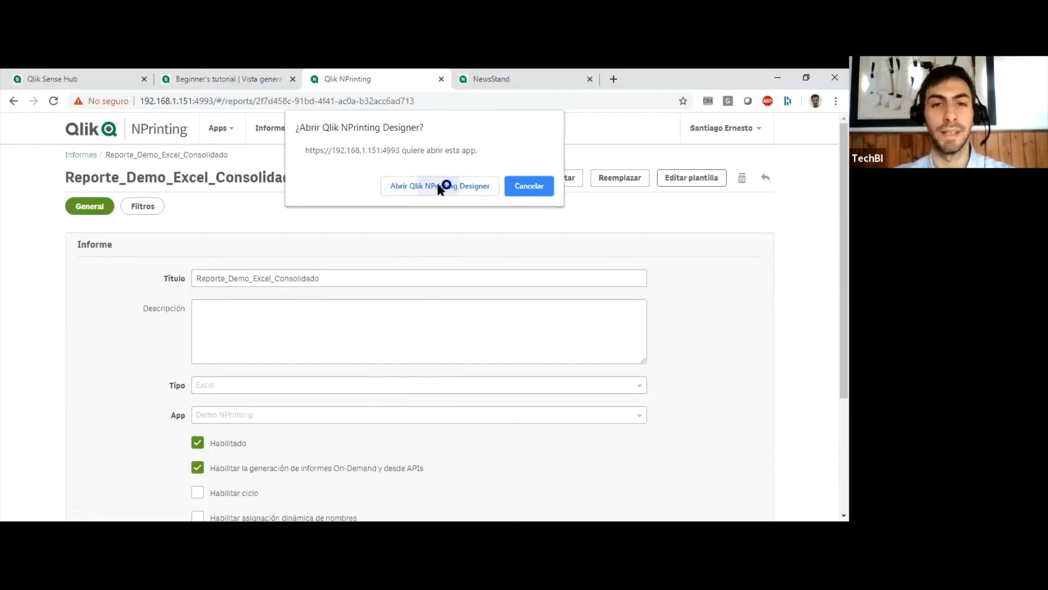
left_click(438, 185)
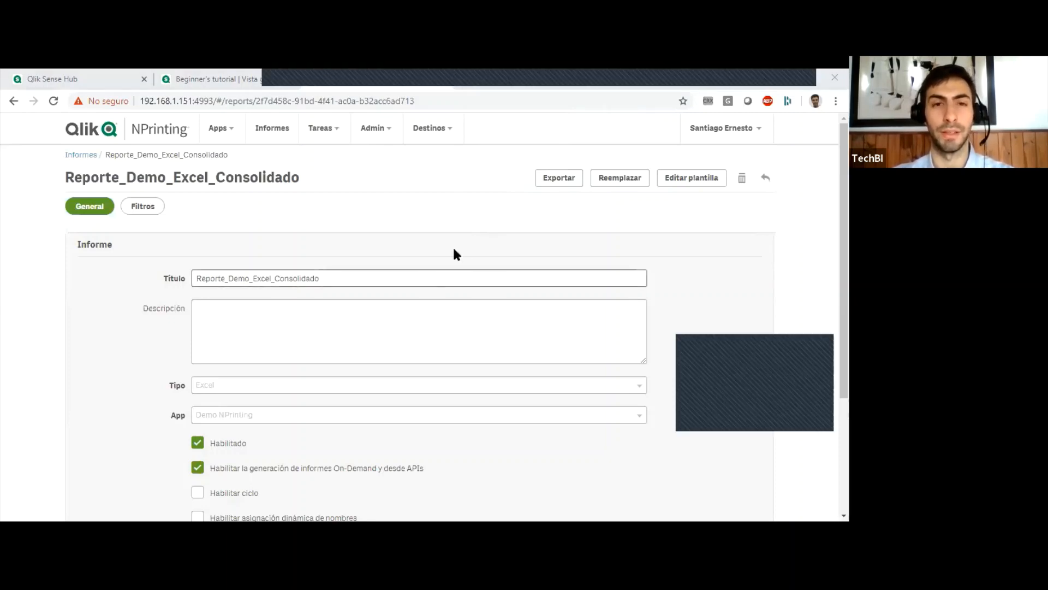
left_click(495, 85)
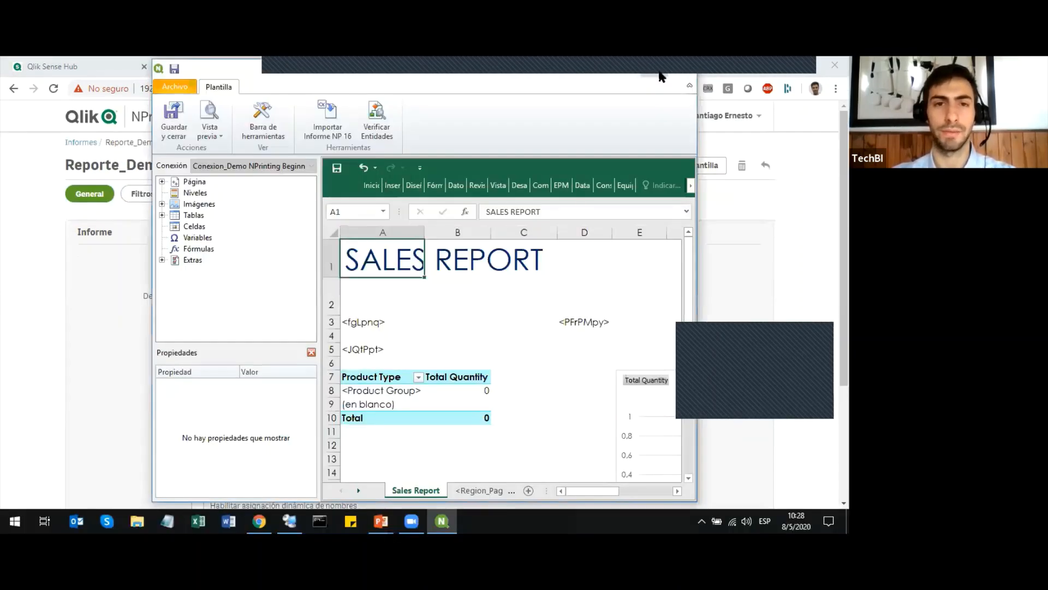
left_click(660, 72)
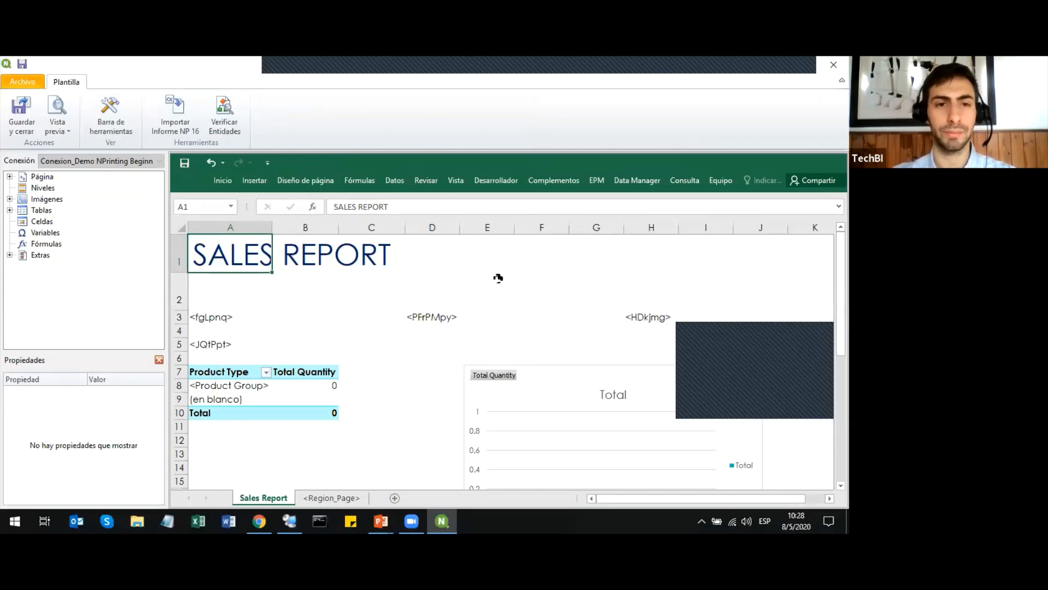
left_click(369, 286)
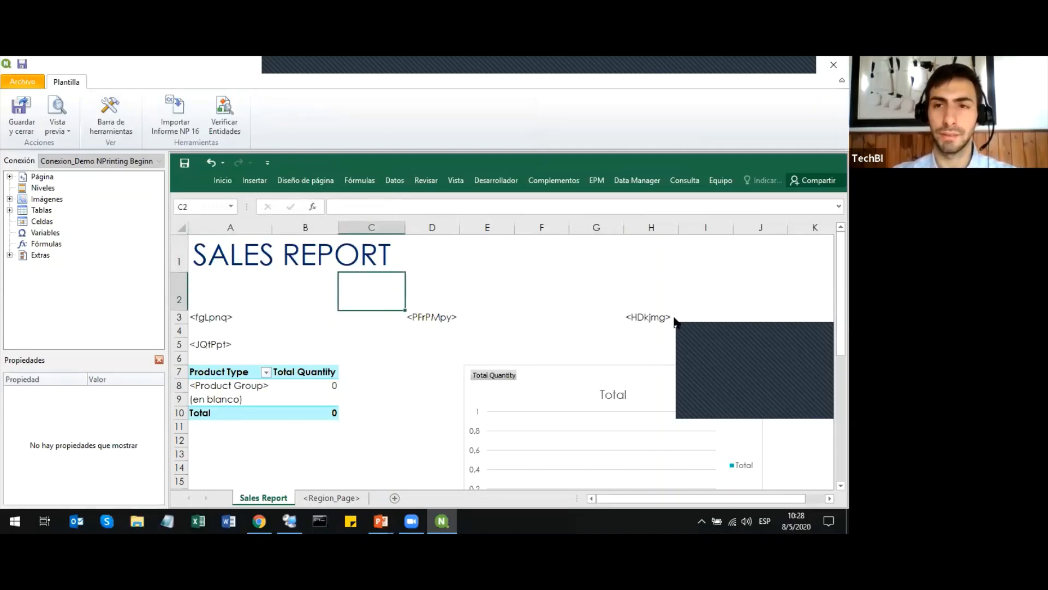
left_click(337, 289)
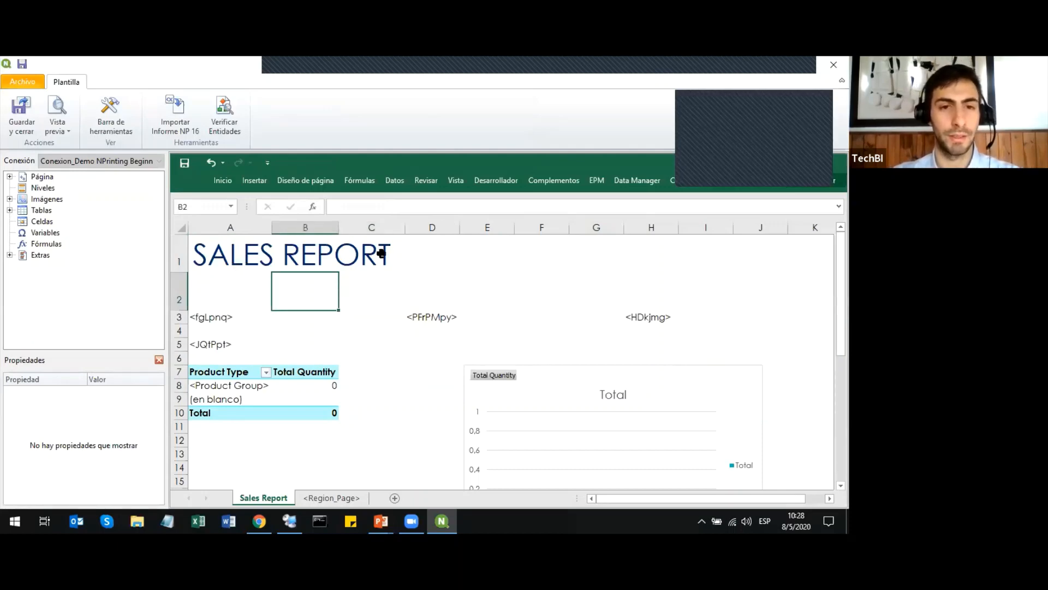
left_click(385, 282)
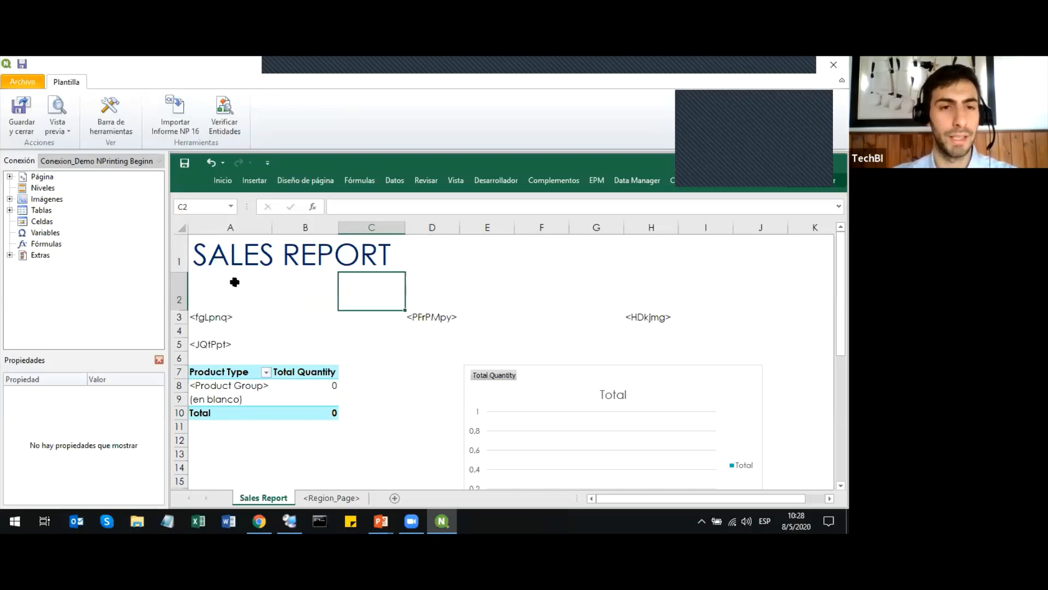
Review the template's image objects (Imágenes), browse the objects the connection offers for adding, cancel the selection and collapse the image list.
left_click(10, 199)
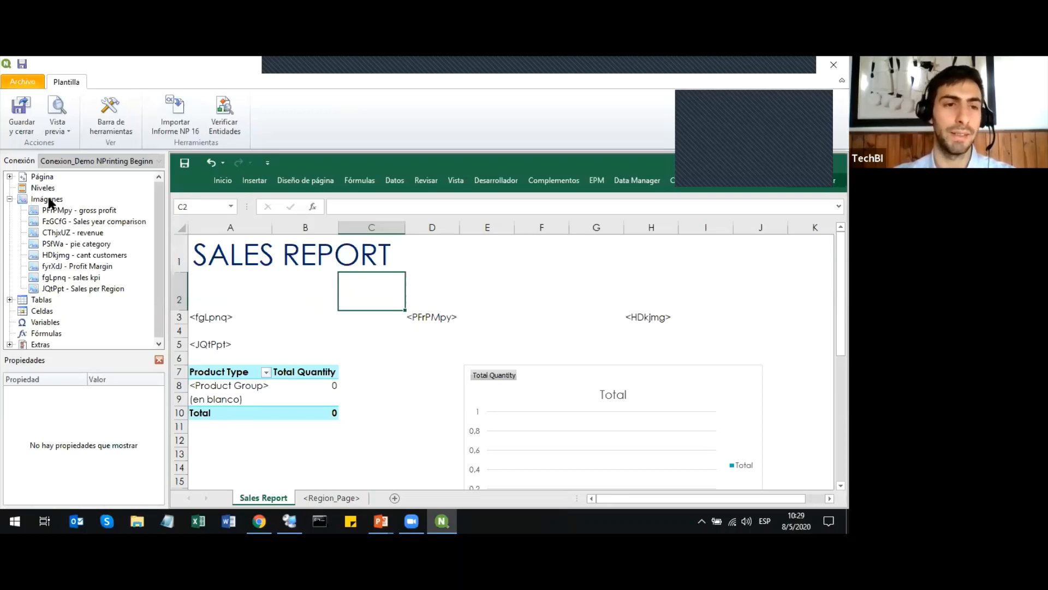
right_click(49, 199)
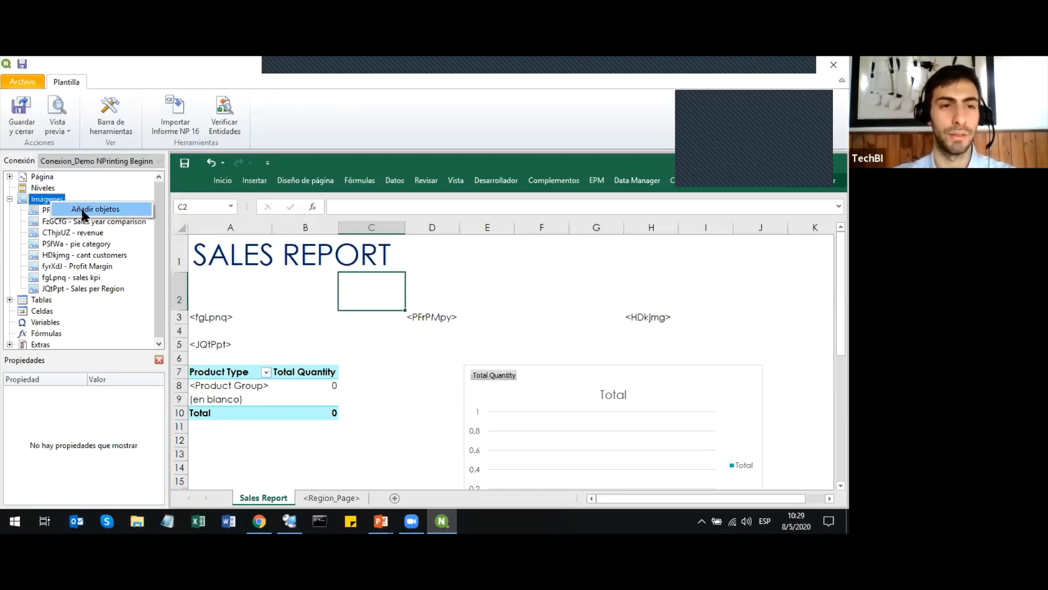
left_click(83, 210)
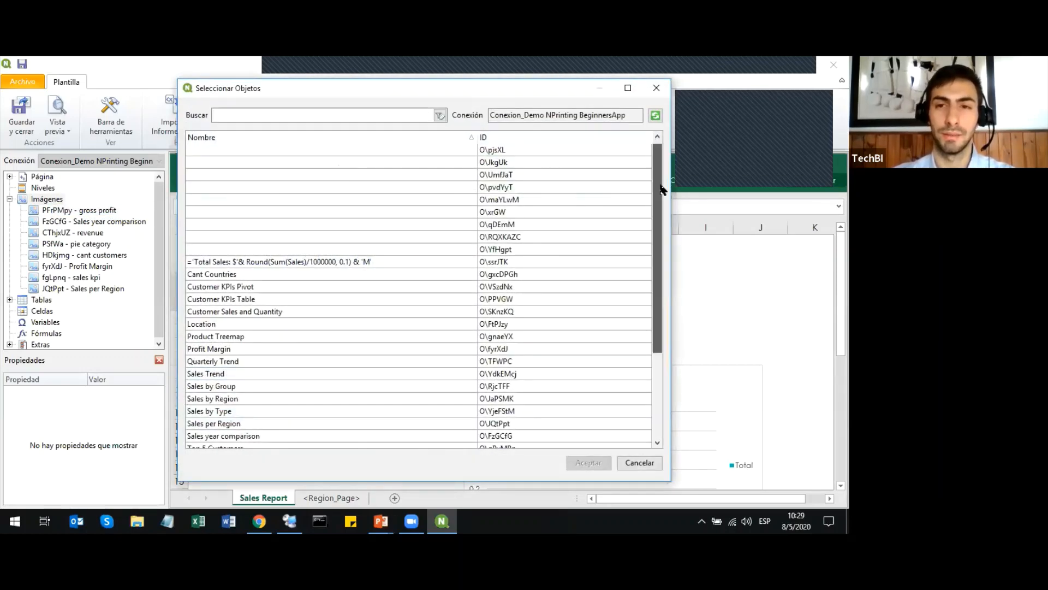
left_click_drag(661, 189, 652, 295)
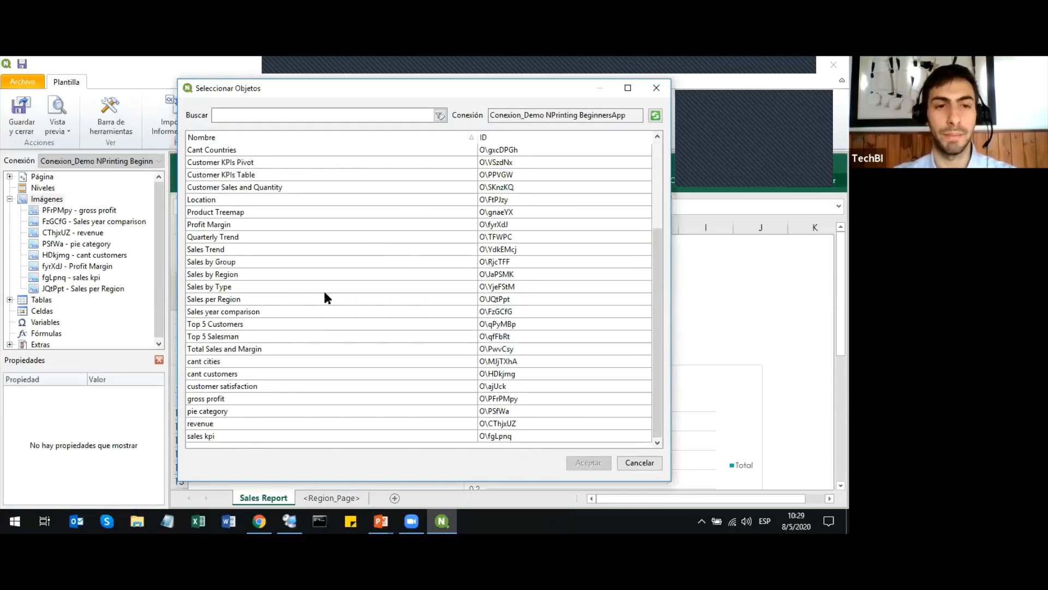
left_click(638, 463)
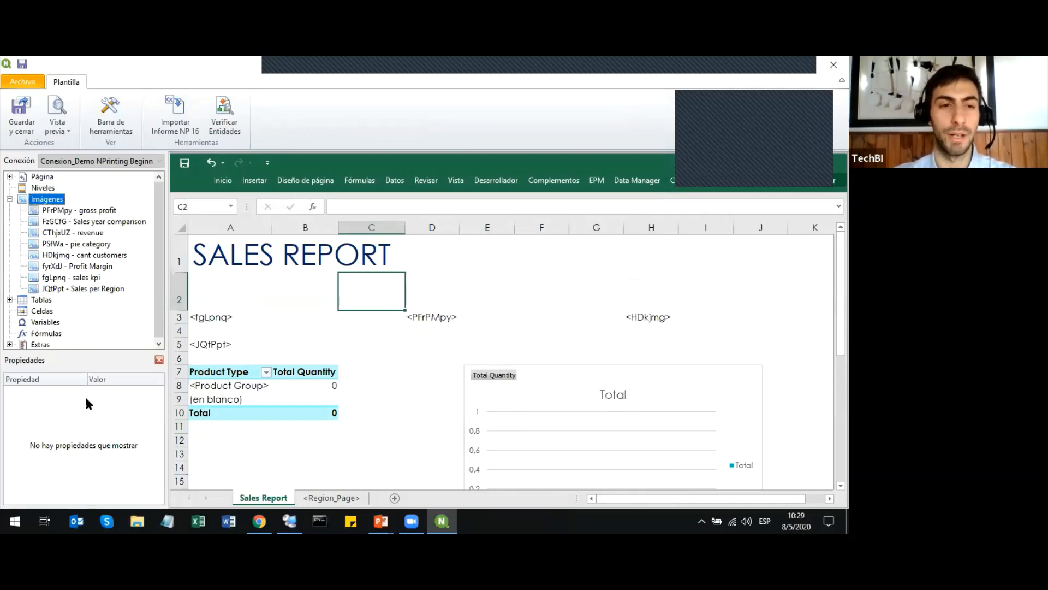
left_click(385, 399)
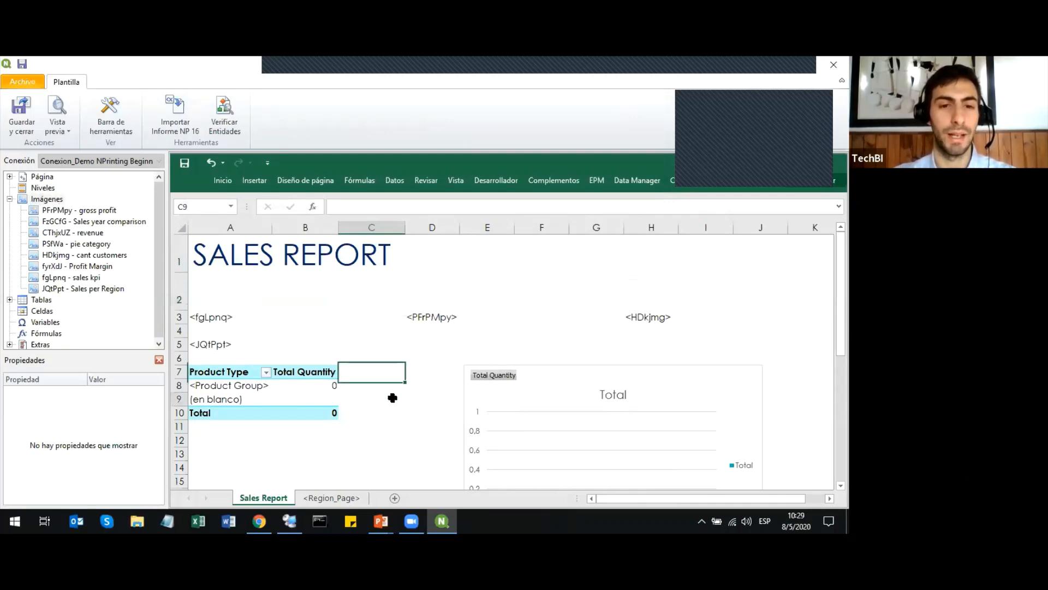
left_click(412, 382)
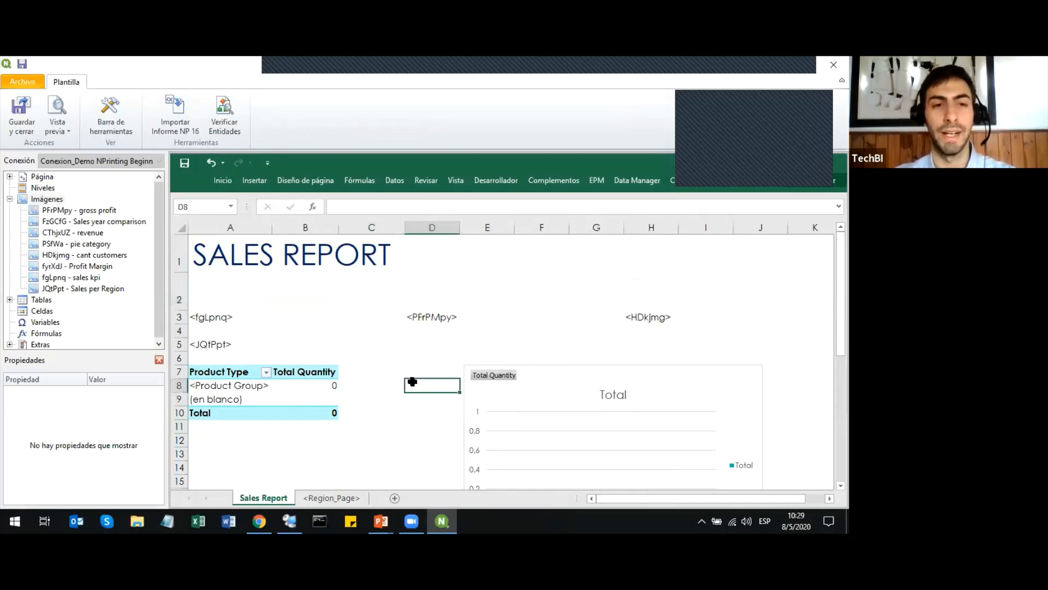
left_click(8, 199)
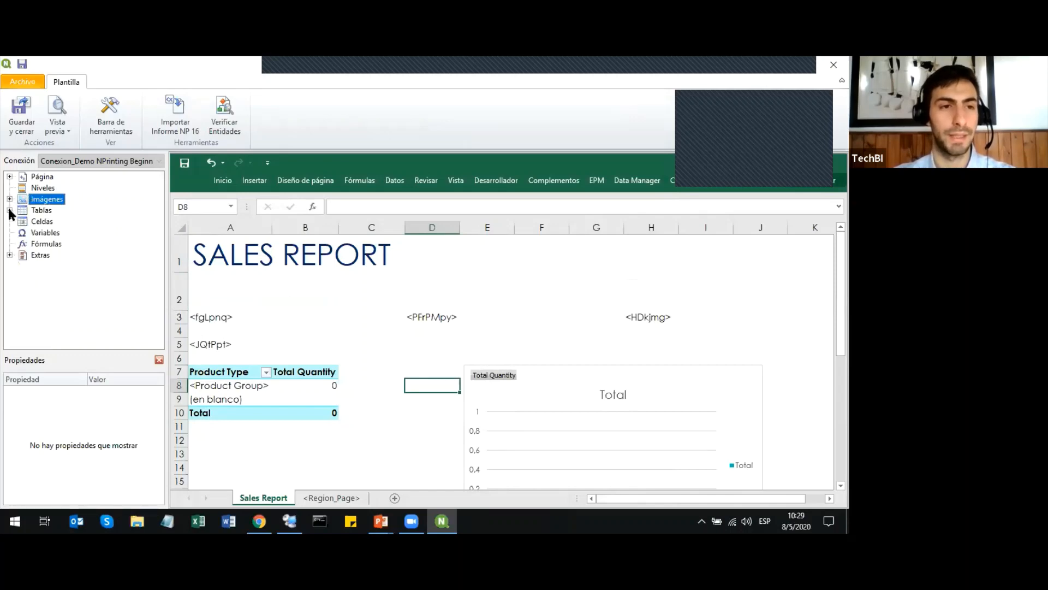
Expand the table objects (Tablas) and examine the columns and properties of Customer KPIs Table.
left_click(9, 210)
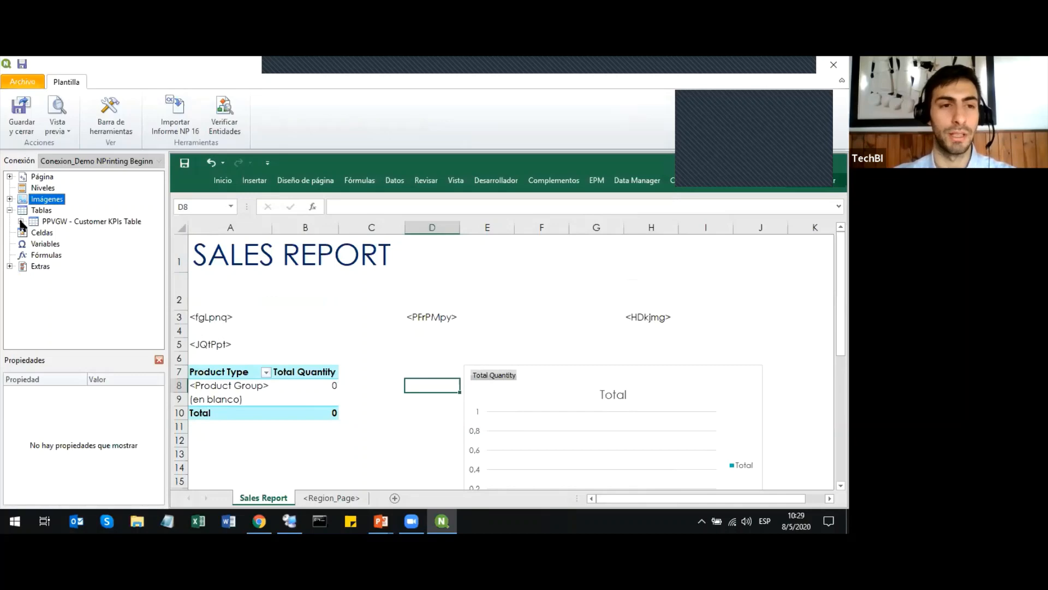
left_click(21, 221)
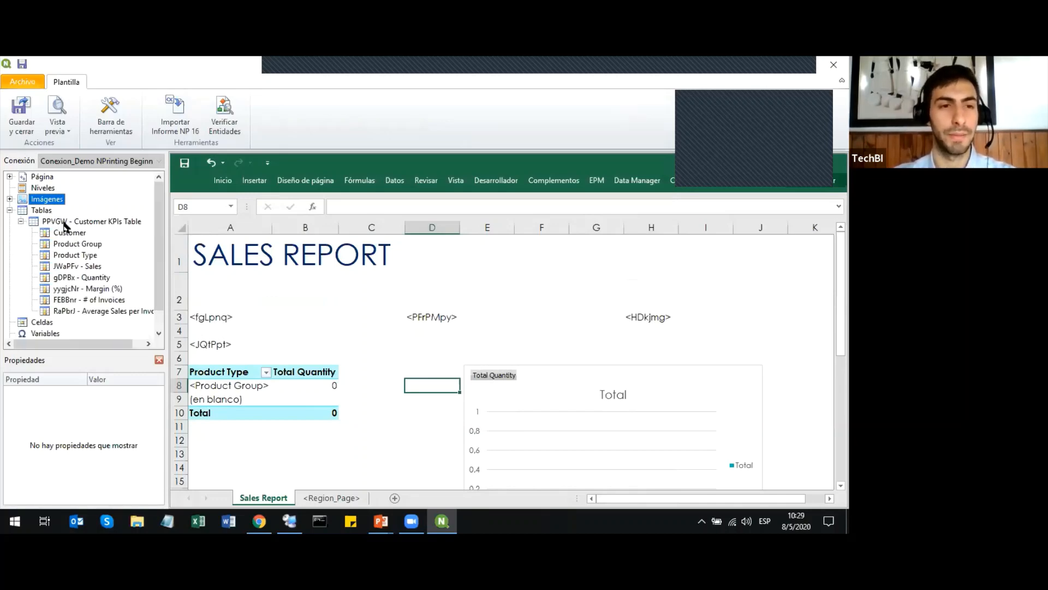
left_click(65, 224)
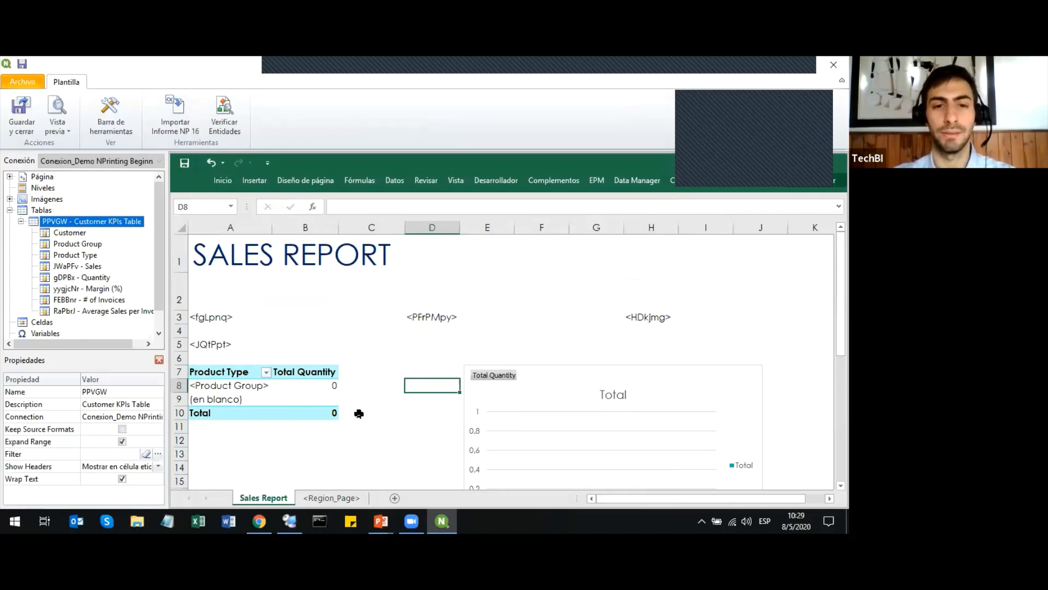
left_click(358, 413)
left_click(387, 359)
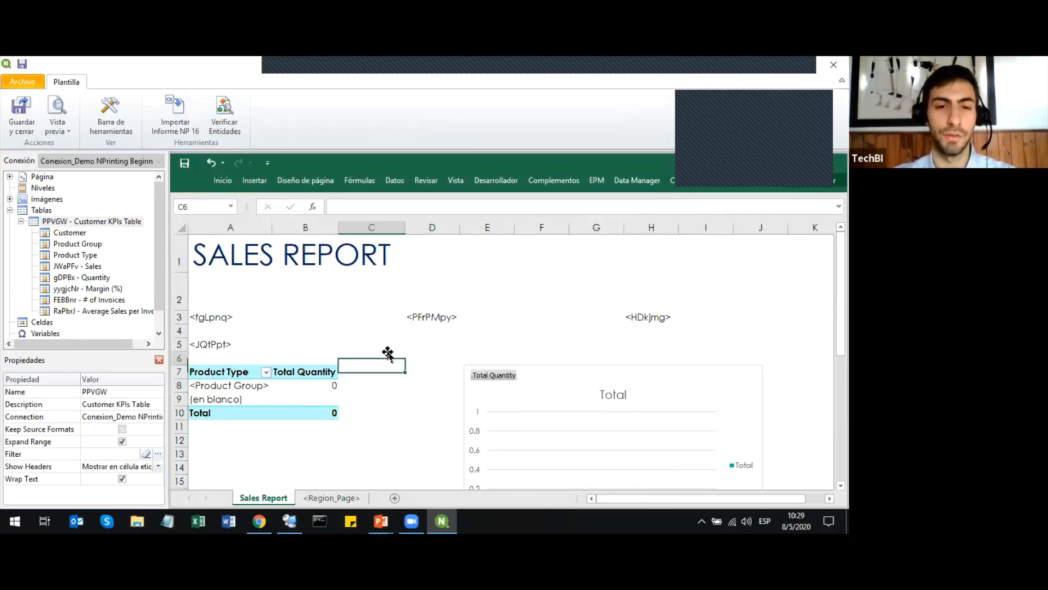
left_click(398, 342)
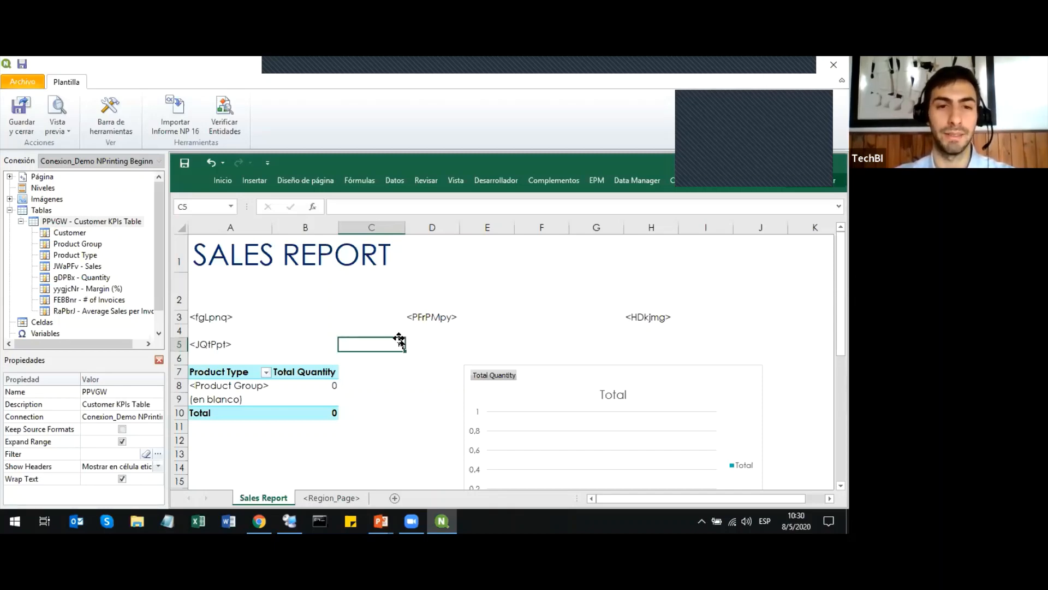
left_click(432, 340)
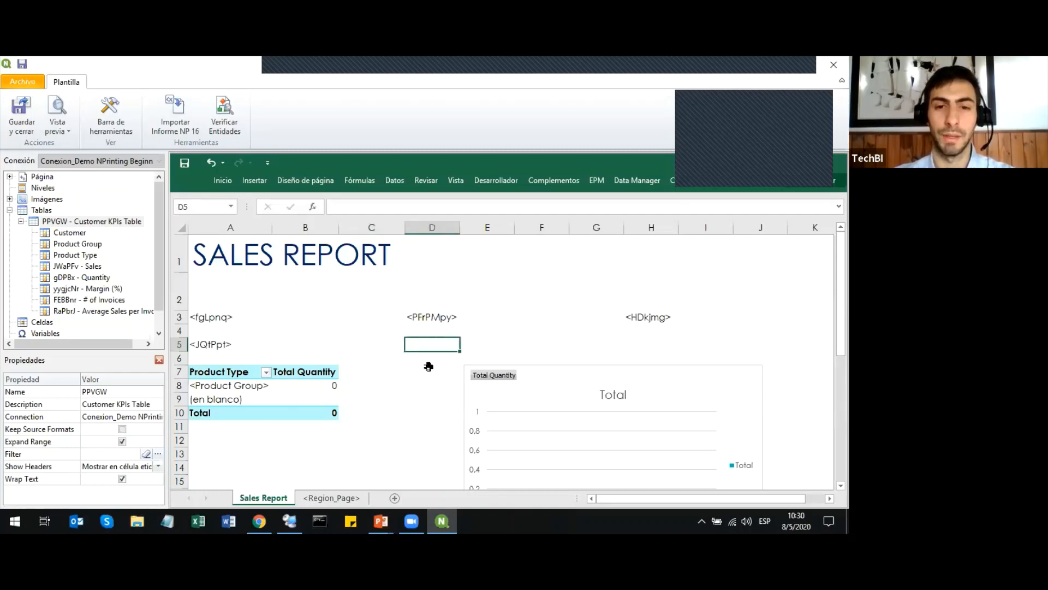
left_click(428, 366)
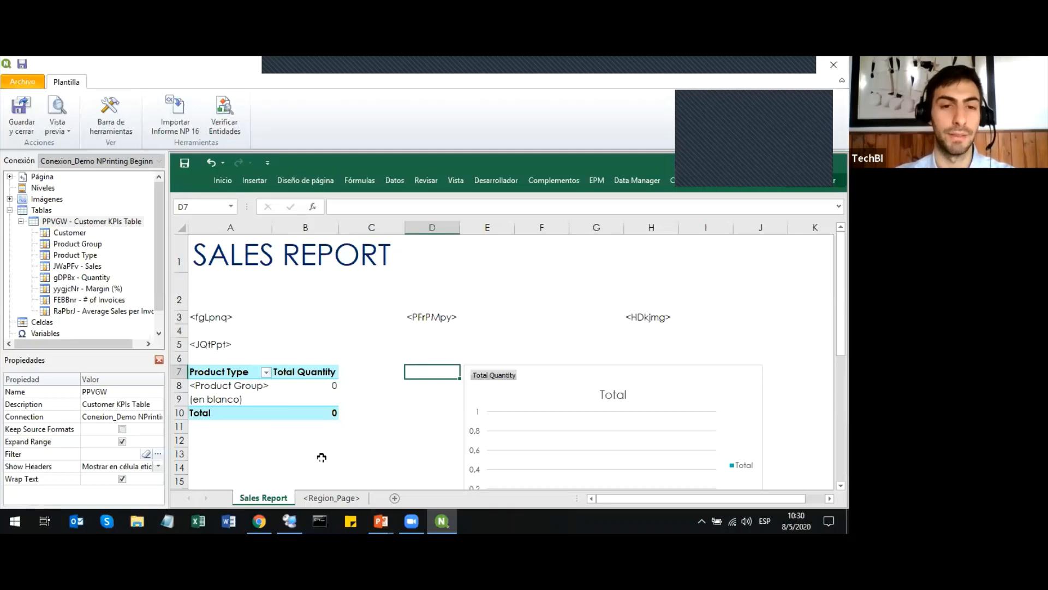
left_click(370, 344)
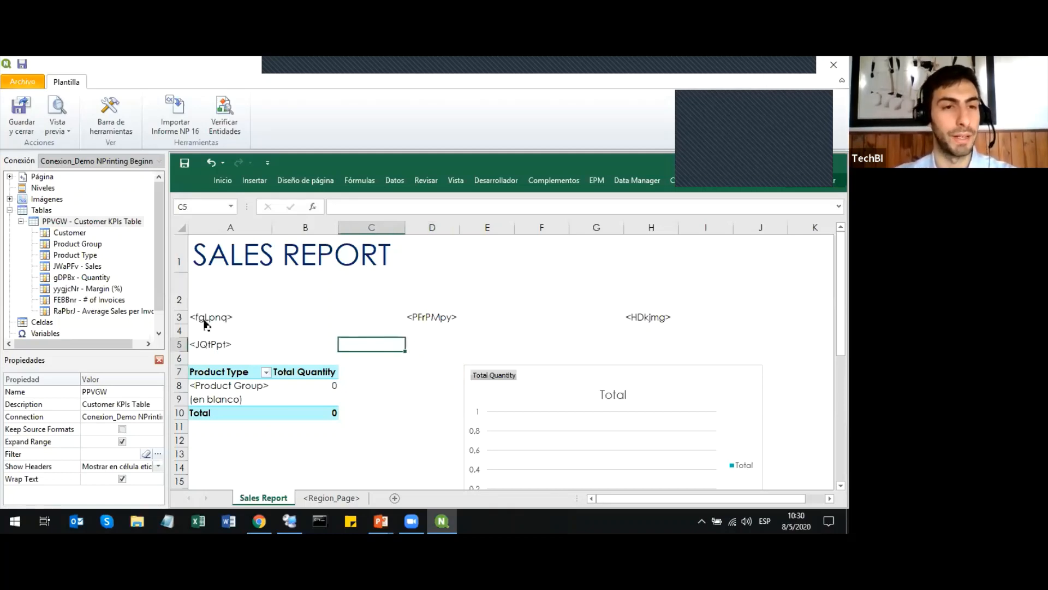
Collapse the table objects (Tablas) in the template's object tree.
left_click(9, 210)
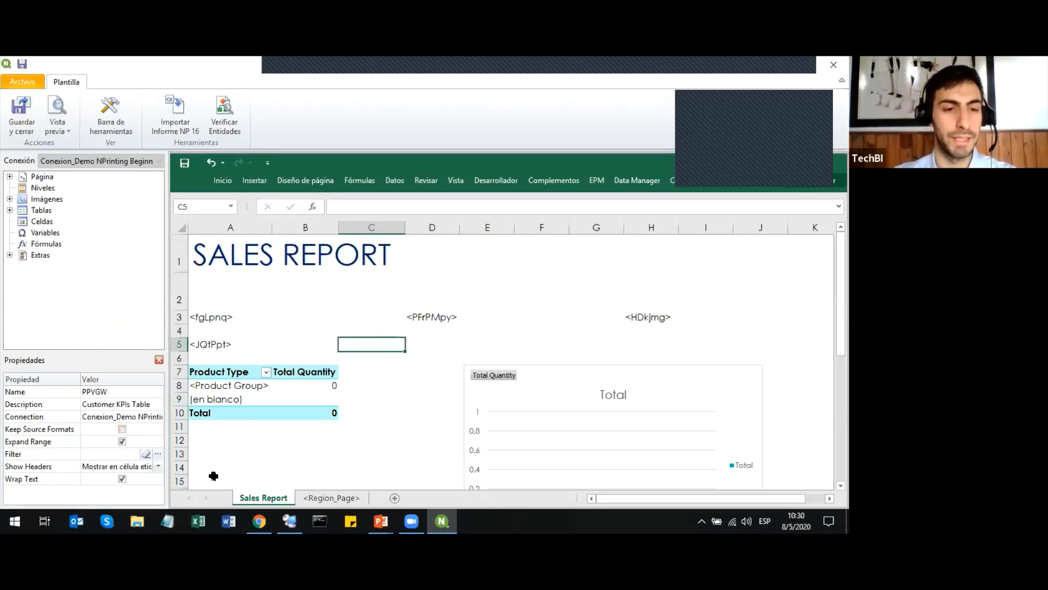
left_click(391, 413)
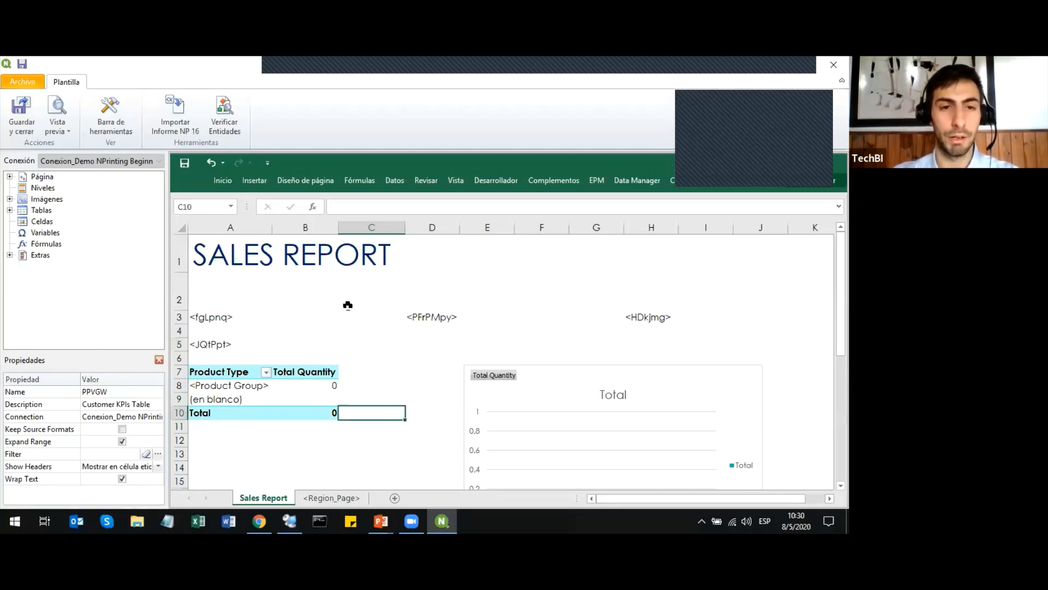
left_click(9, 210)
left_click(9, 210)
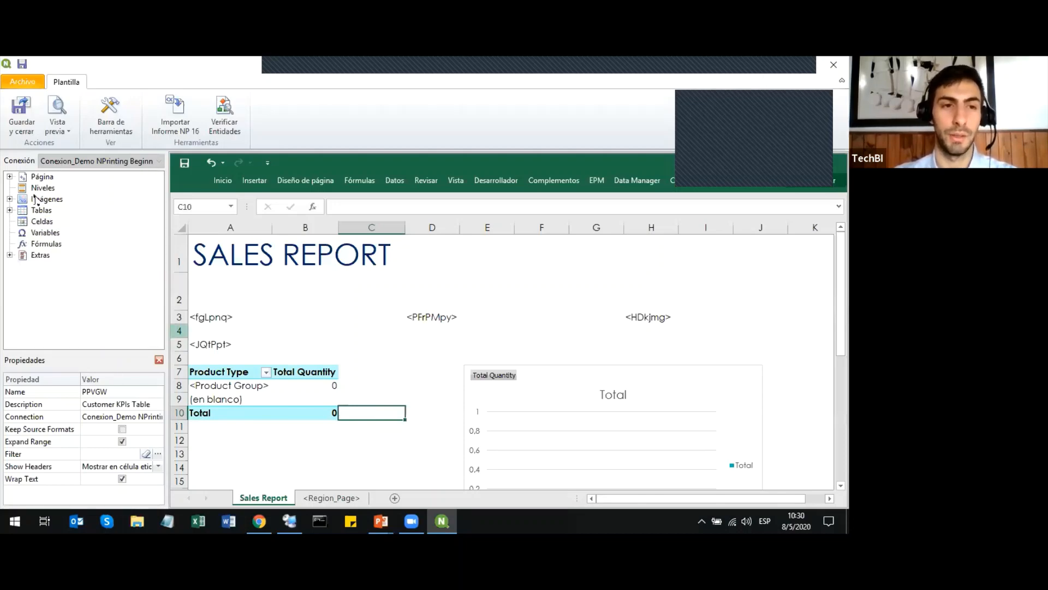
left_click(328, 322)
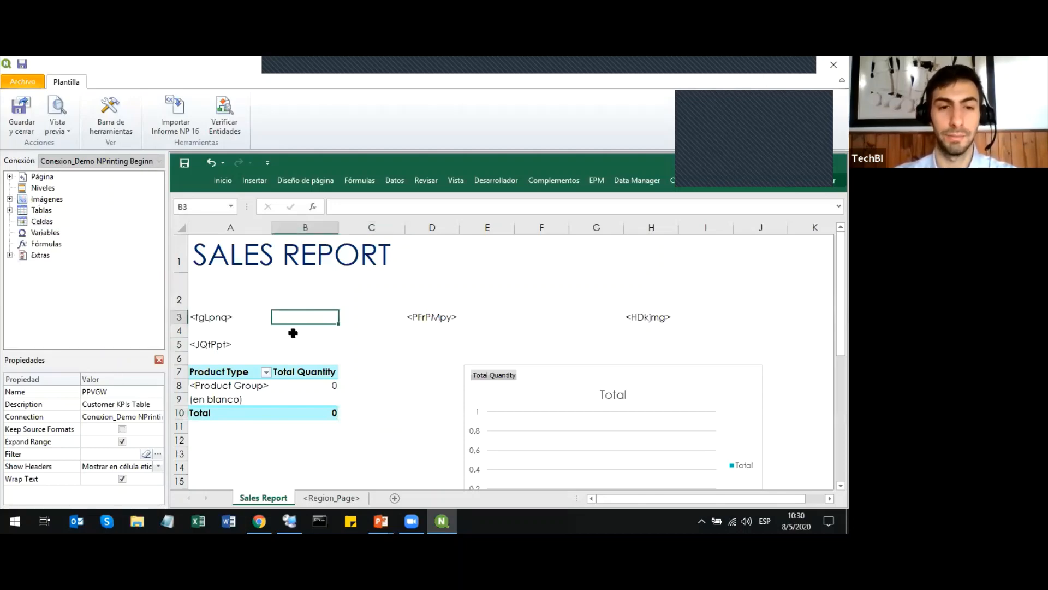
left_click(386, 315)
left_click(402, 345)
left_click(434, 344)
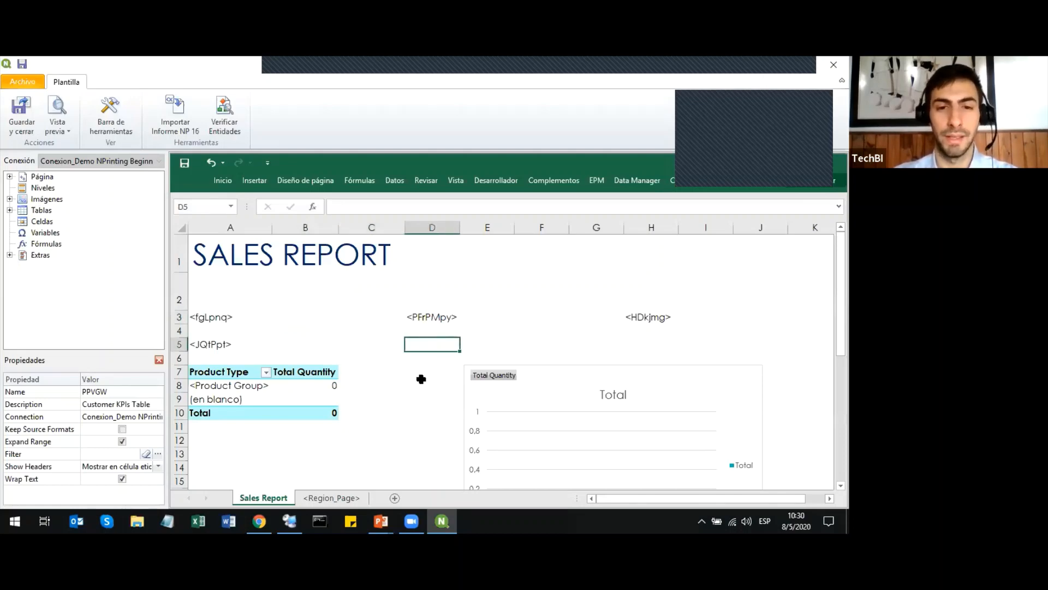
left_click(419, 365)
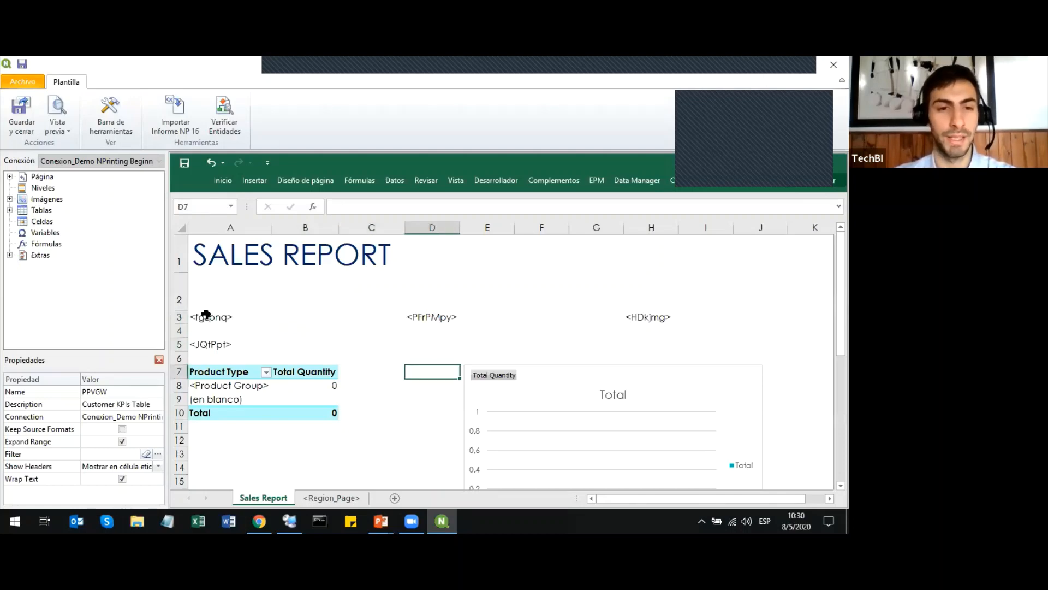
Inspect the image object tags placed in cells A3, D3 and H3 of the Sales Report sheet.
left_click(266, 316)
left_click(420, 316)
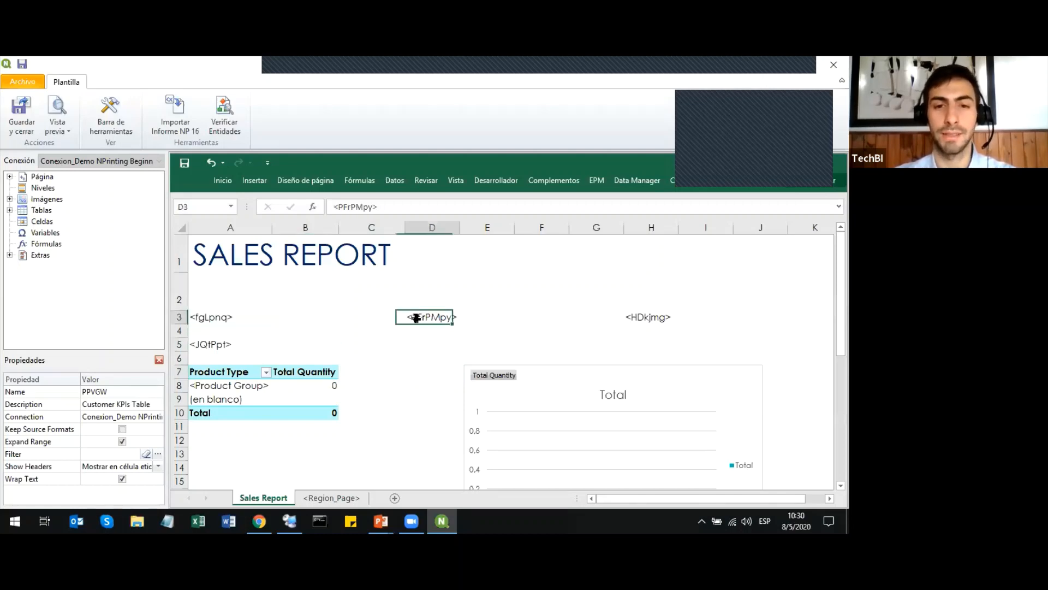
left_click(638, 317)
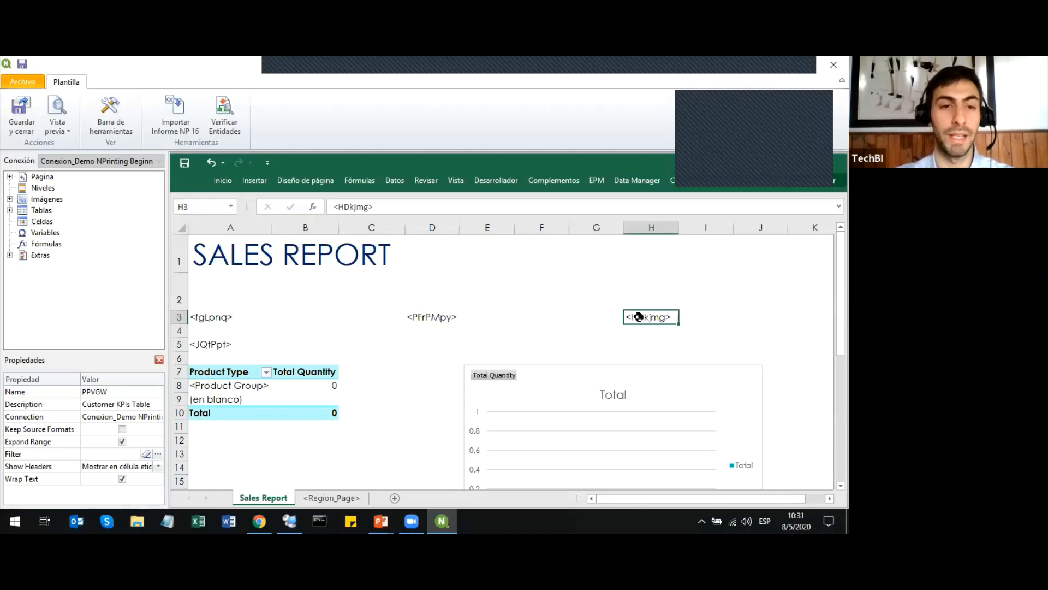
left_click(601, 317)
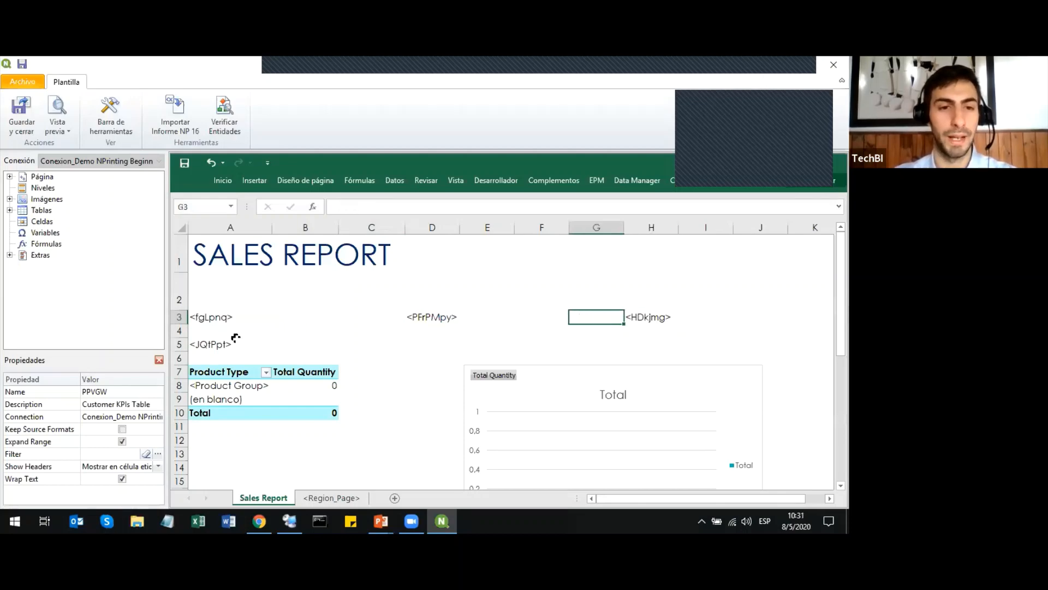
Inspect the object tags in rows 3 and 5 of the Sales Report sheet.
left_click(258, 333)
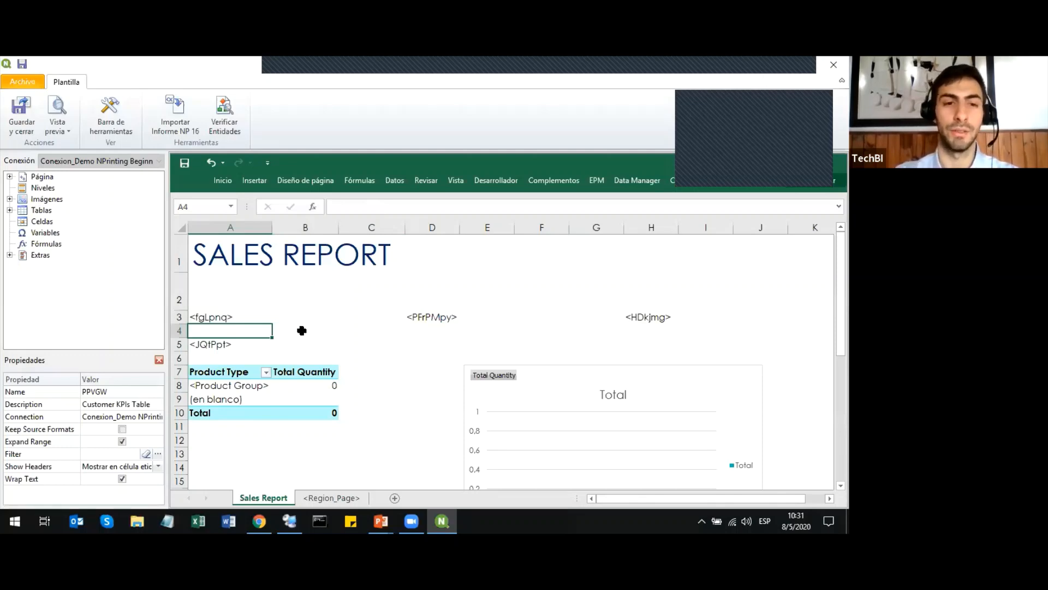
left_click(422, 331)
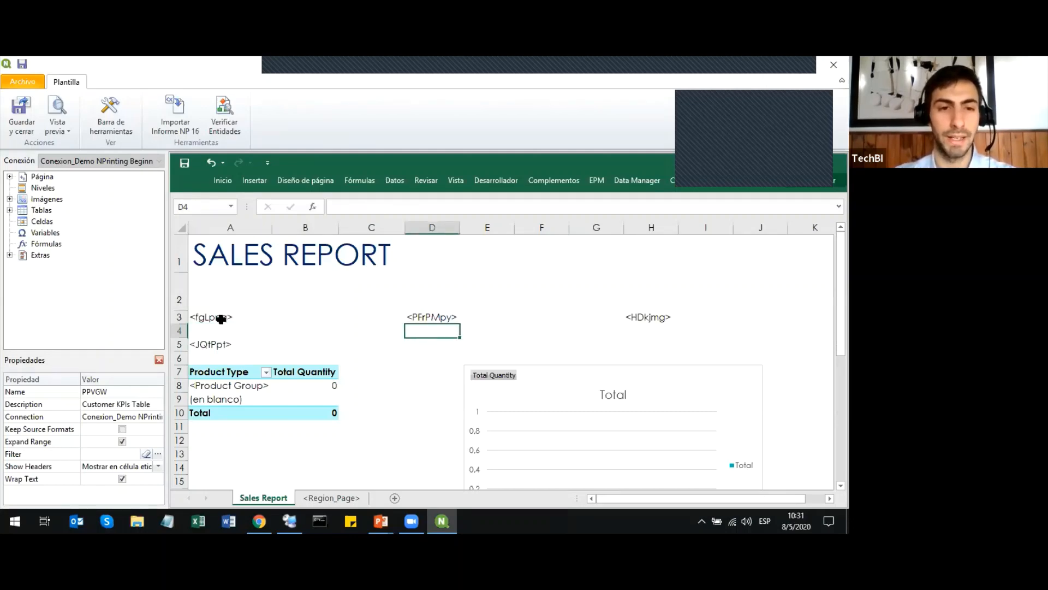
left_click(223, 322)
left_click(219, 341)
left_click(435, 315)
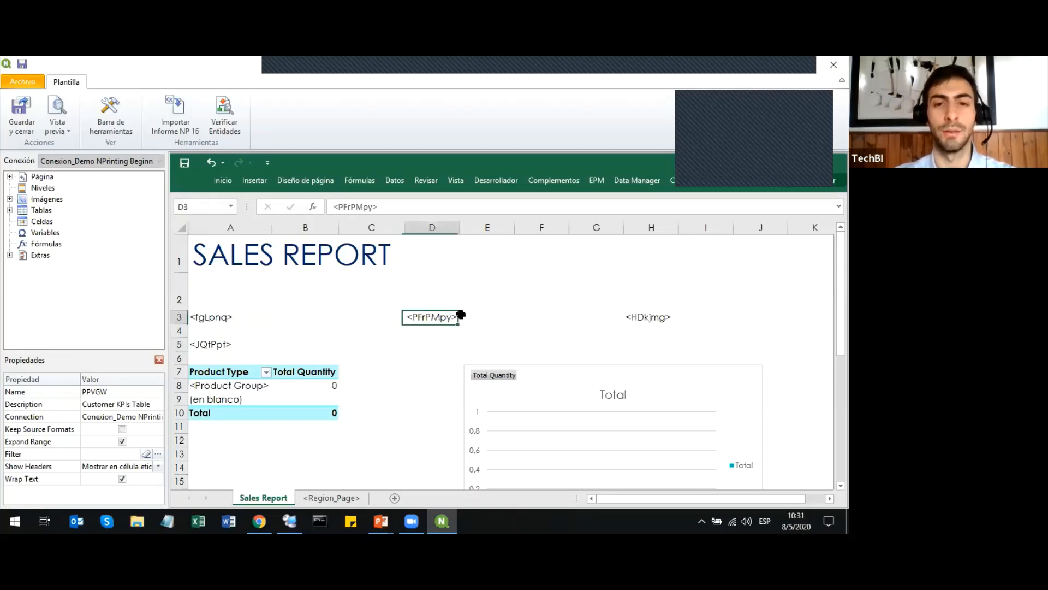
left_click(634, 316)
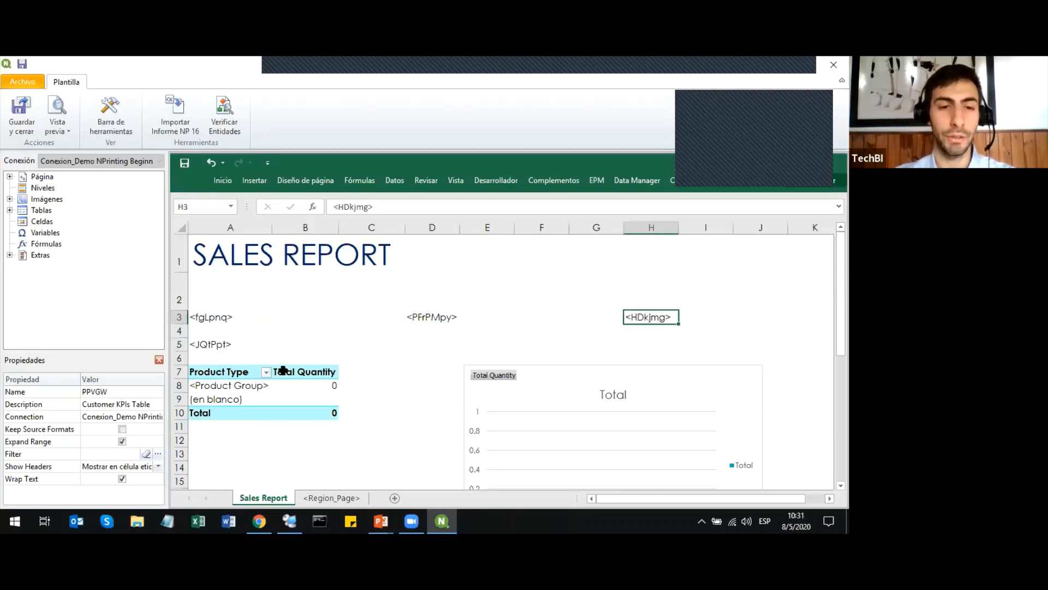
Examine the Product Type pivot table, its fields and the Total Quantity chart on the Sales Report sheet.
left_click(252, 382)
left_click(333, 386)
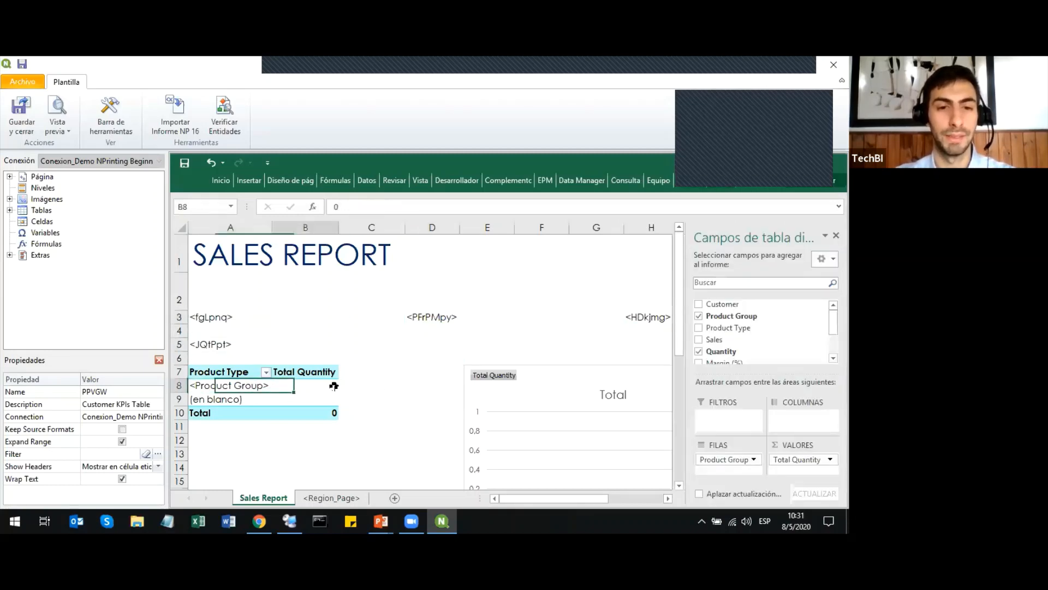
left_click(400, 383)
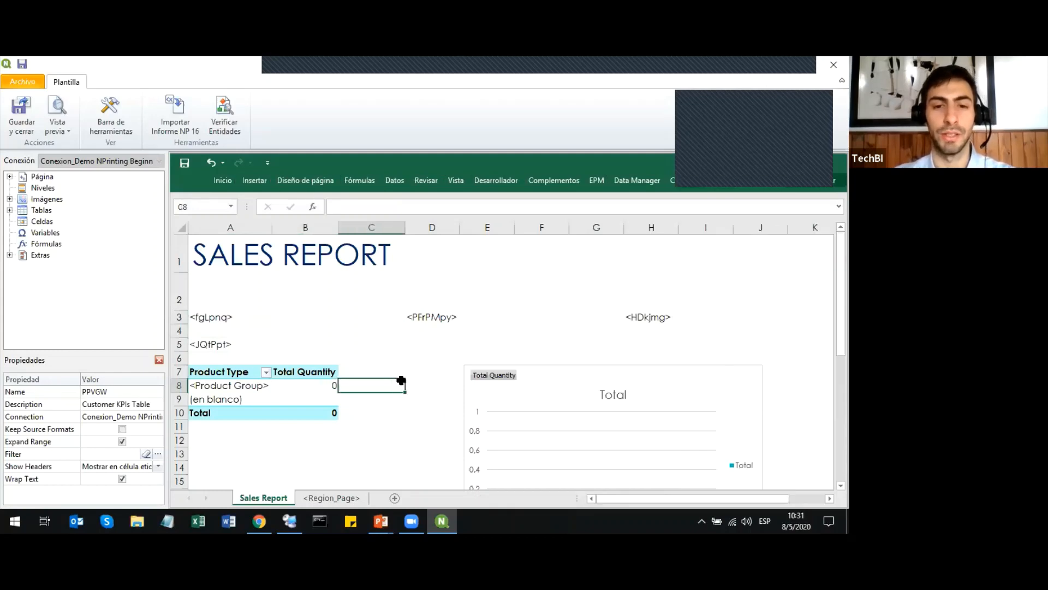
left_click_drag(841, 316, 840, 328)
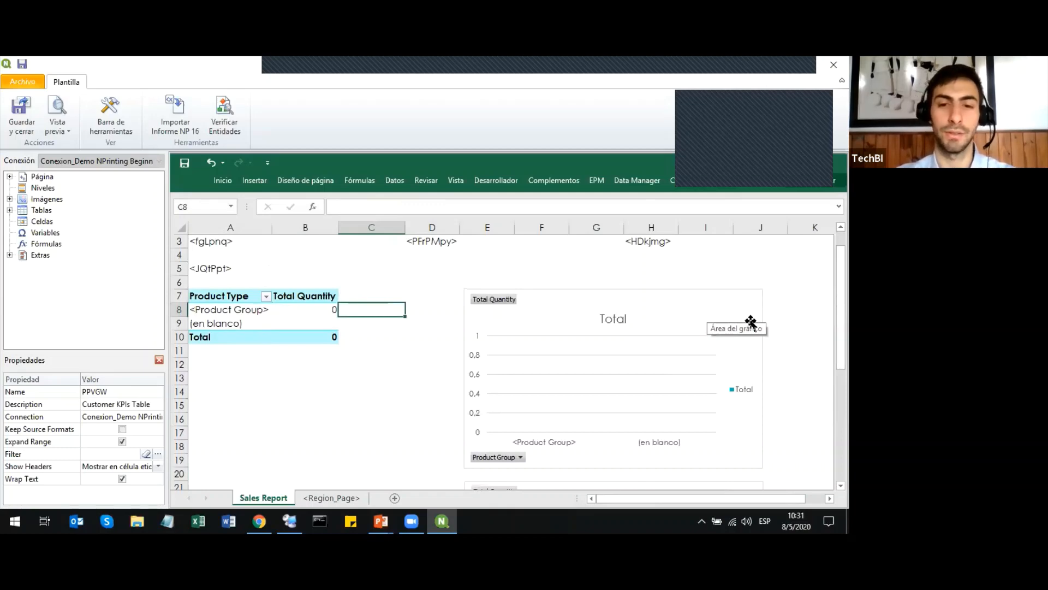
mouse_move(840, 306)
left_mouse_down()
mouse_move(841, 396)
mouse_move(840, 300)
left_mouse_up()
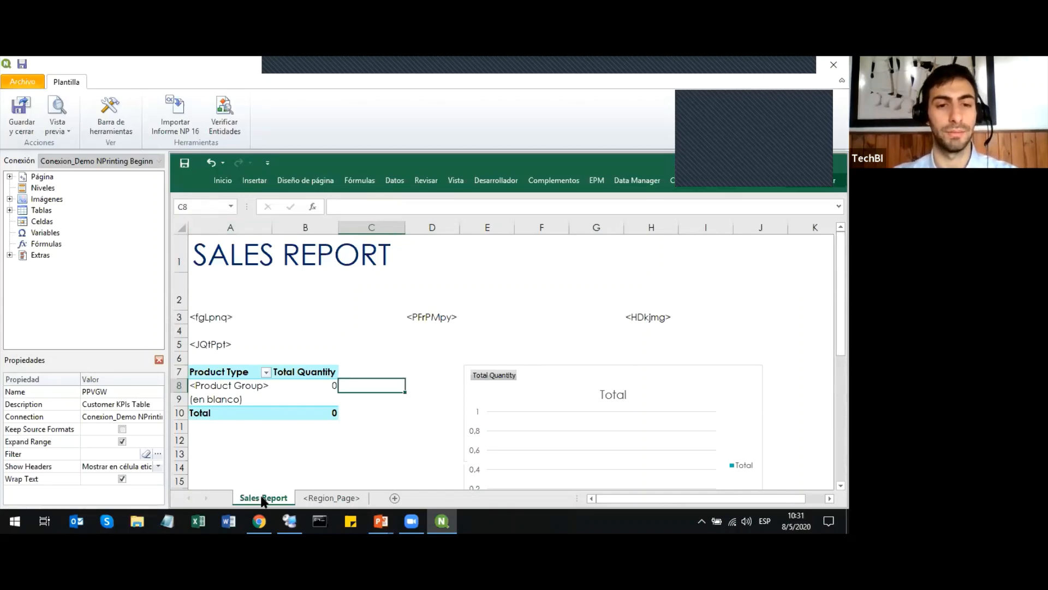
Show the <Region_Page> sheet and expand Página down to the Region field of Region_Page to review the per-region layout.
left_click(334, 498)
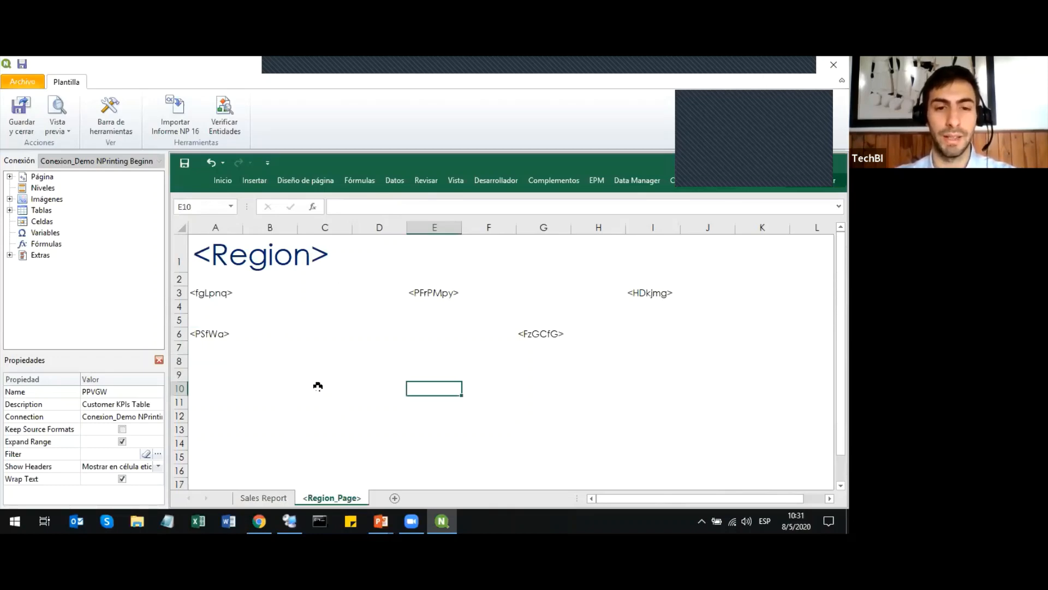
left_click(9, 176)
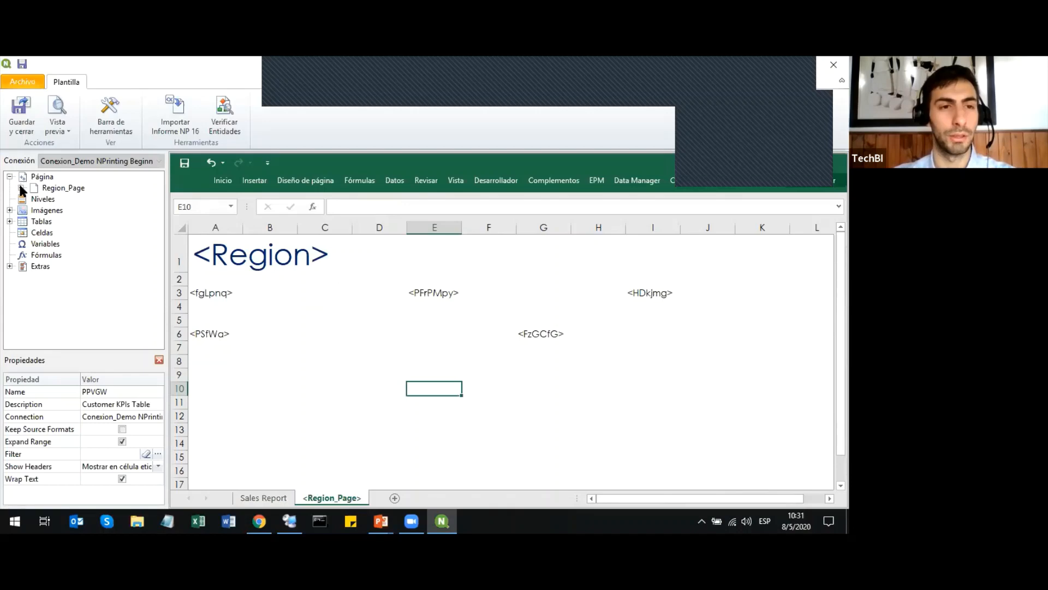
left_click(21, 188)
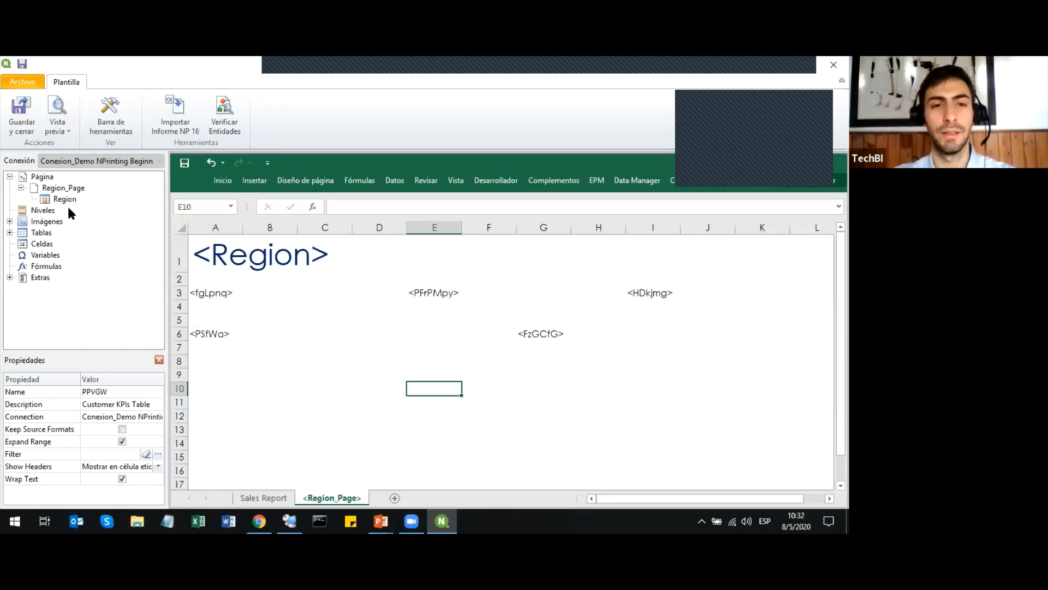
left_click(325, 375)
left_click(345, 417)
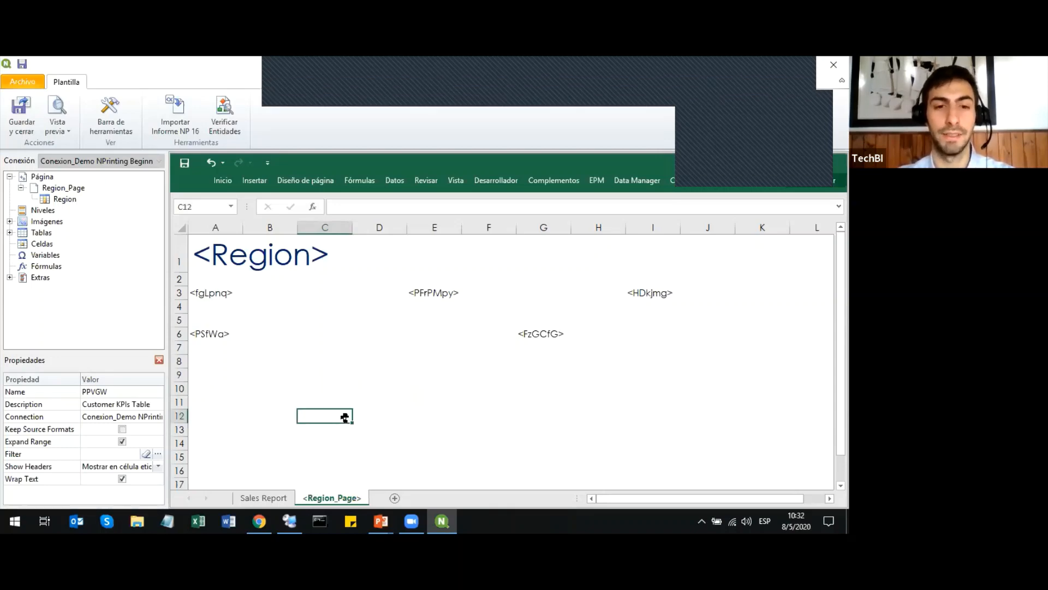
left_click(374, 388)
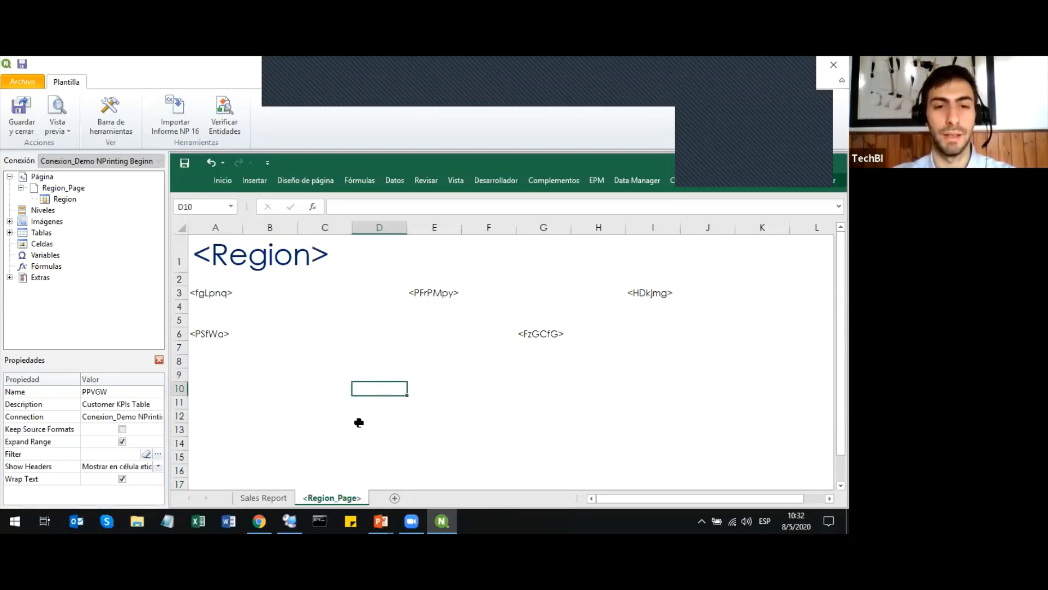
left_click(448, 386)
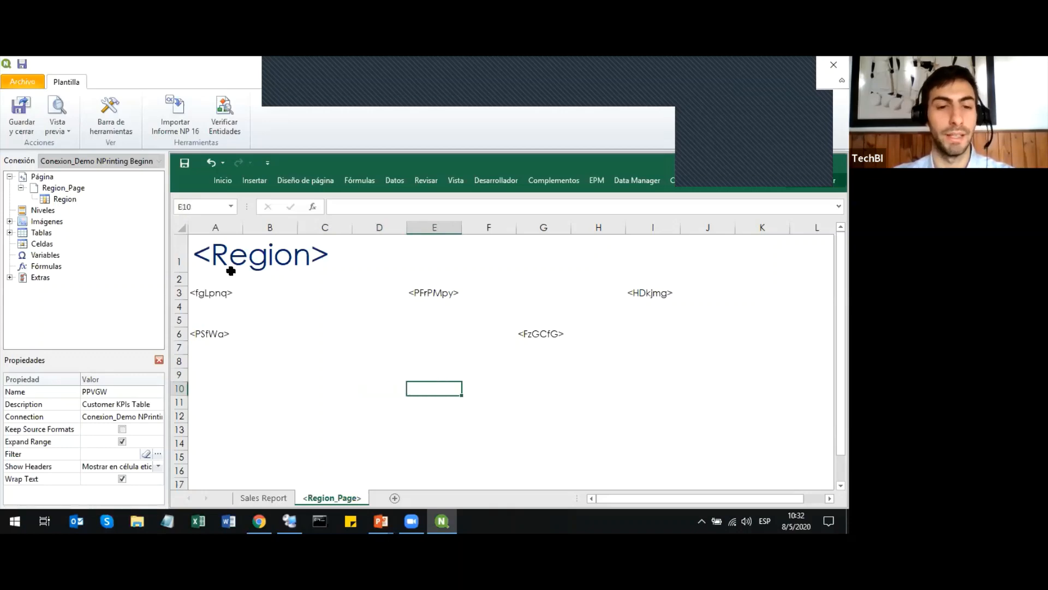
Return to the Sales Report sheet, and save and close the template.
left_click(264, 497)
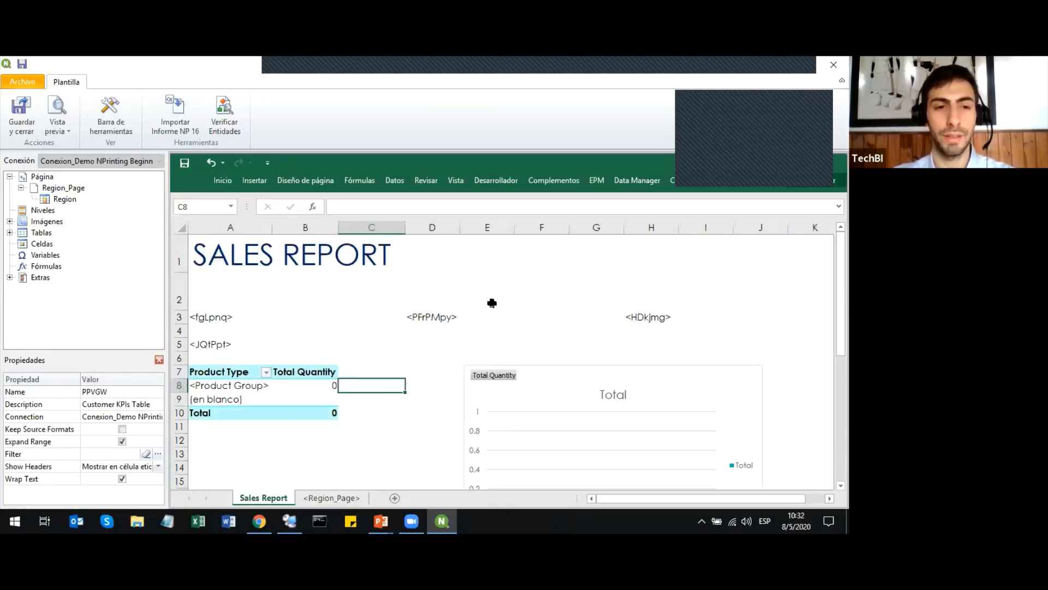
left_click(522, 303)
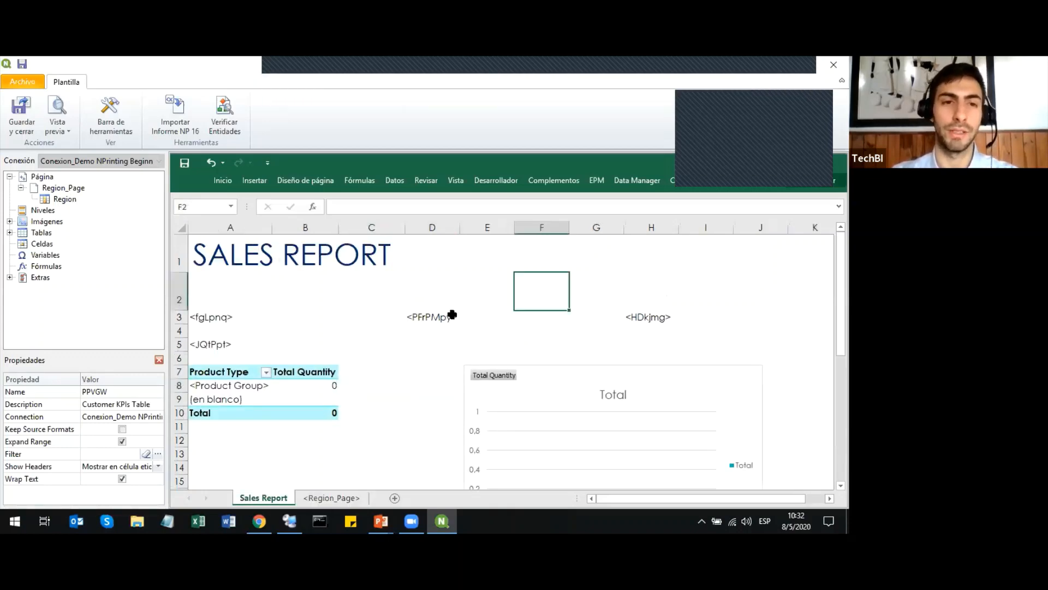
left_click(21, 127)
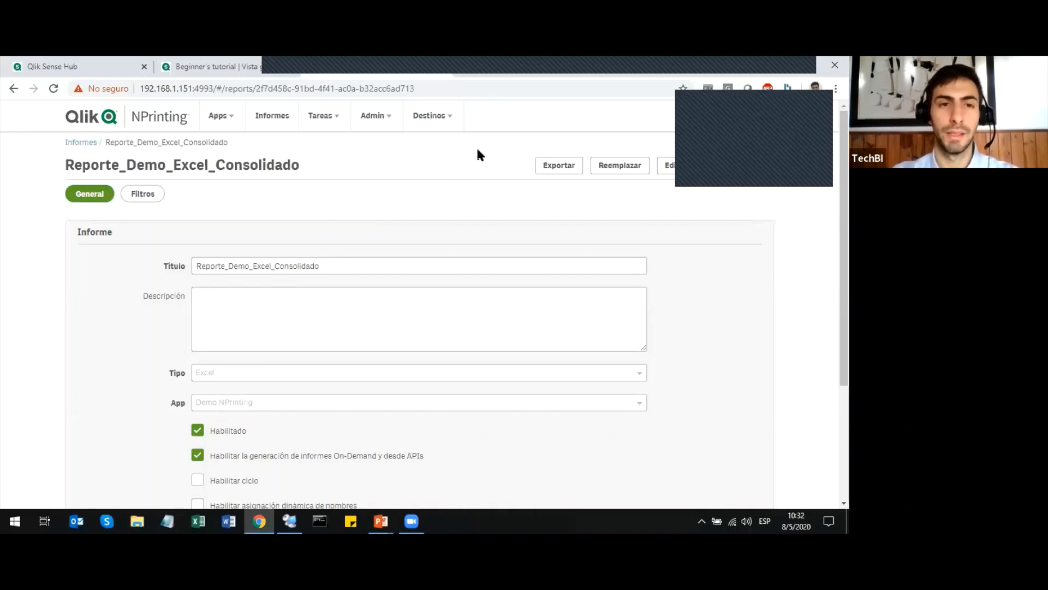
Open the publish task Demo_NPrinting Excel Consolidado from the publish tasks (Tareas de publicación).
scroll(519, 246, "down", 1)
scroll(491, 240, "up", 1)
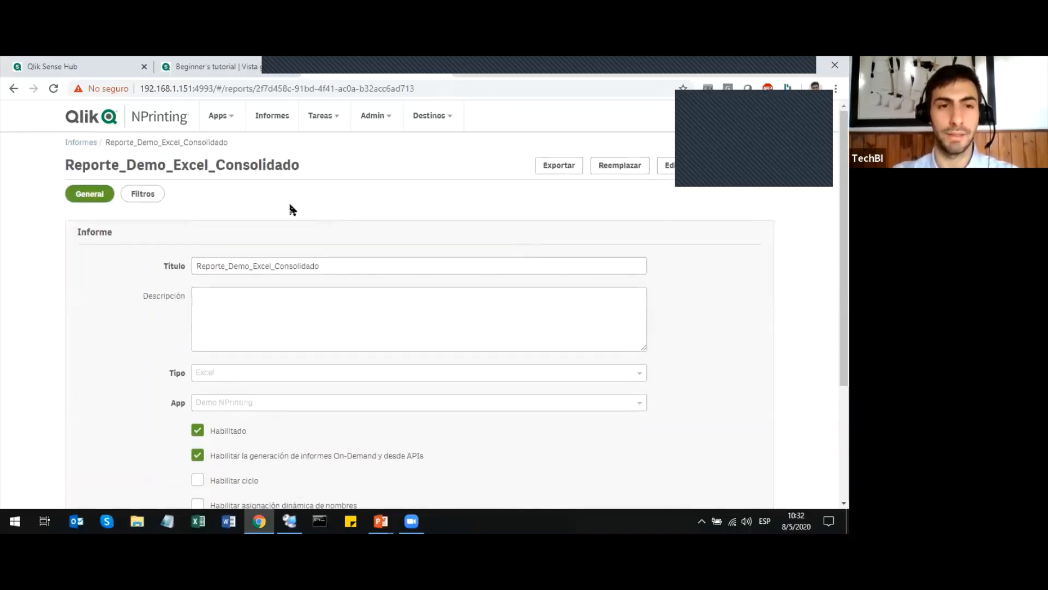
left_click(323, 116)
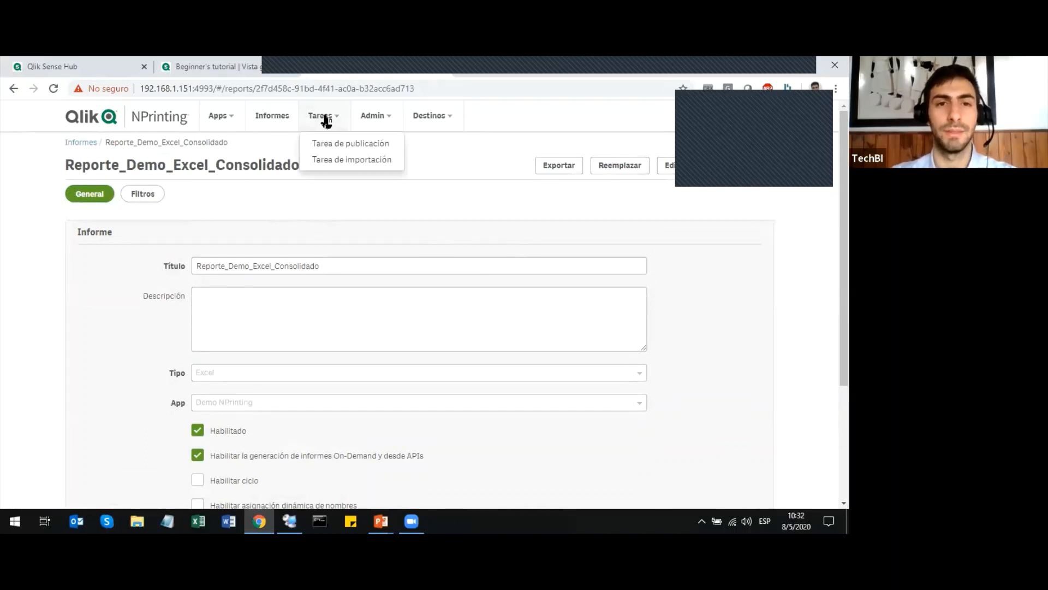
left_click(333, 145)
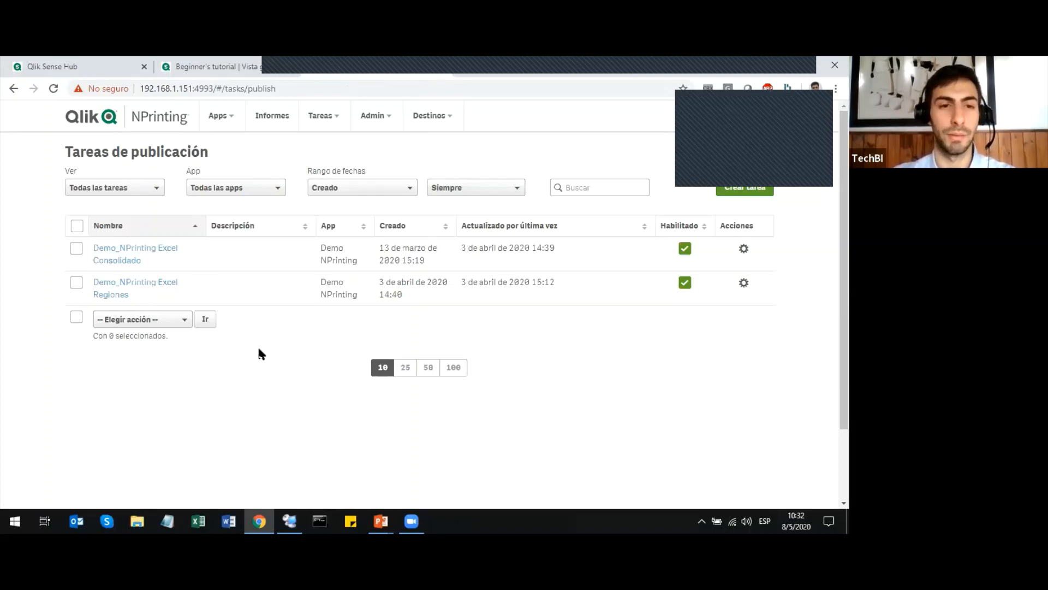
left_click(124, 249)
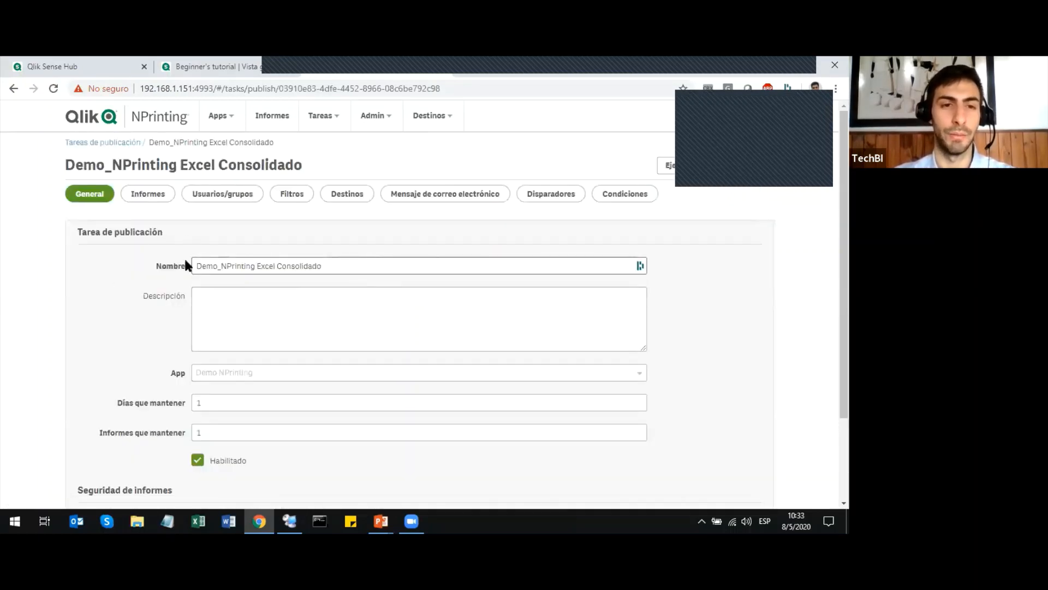
Review the task's general settings, including days to keep, reports to keep and the report security passwords.
scroll(220, 265, "down", 1)
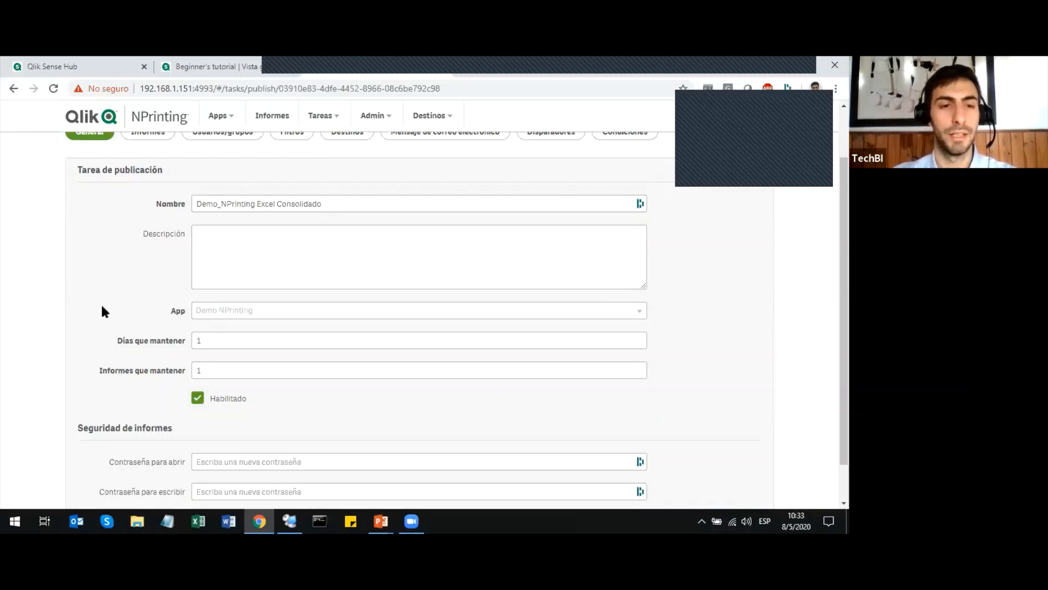
left_click(217, 340)
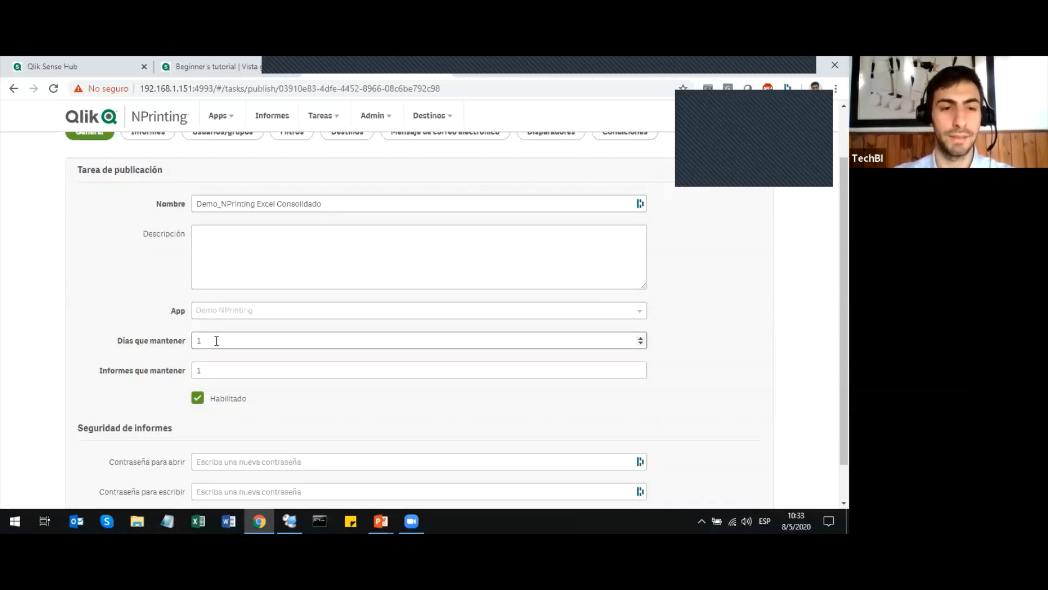
left_click(214, 368)
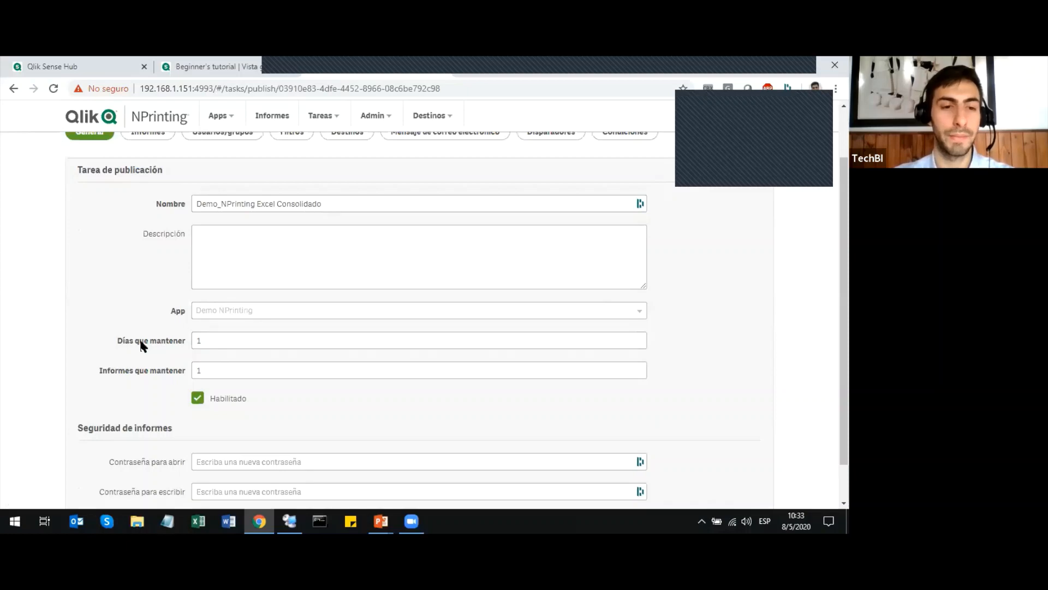
scroll(140, 344, "down", 2)
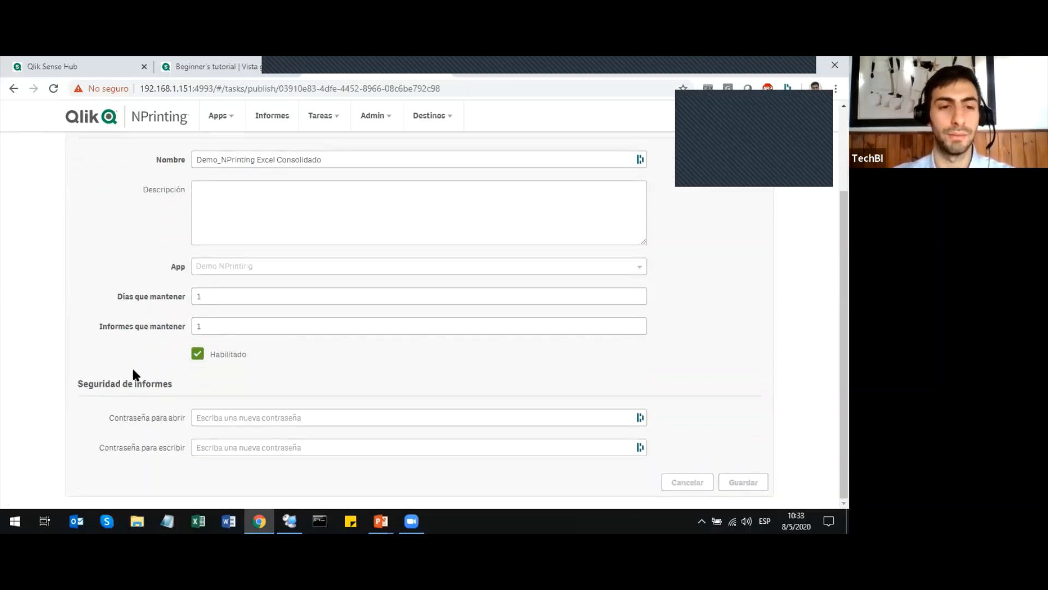
scroll(127, 365, "up", 3)
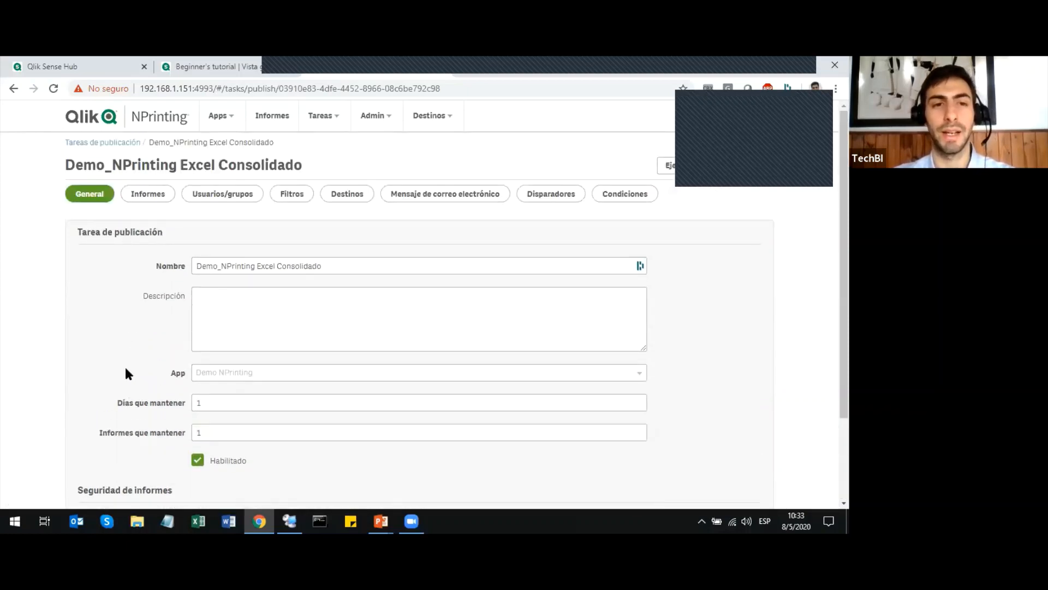
Review the reports, users and groups, and filters assigned to the publish task.
left_click(143, 197)
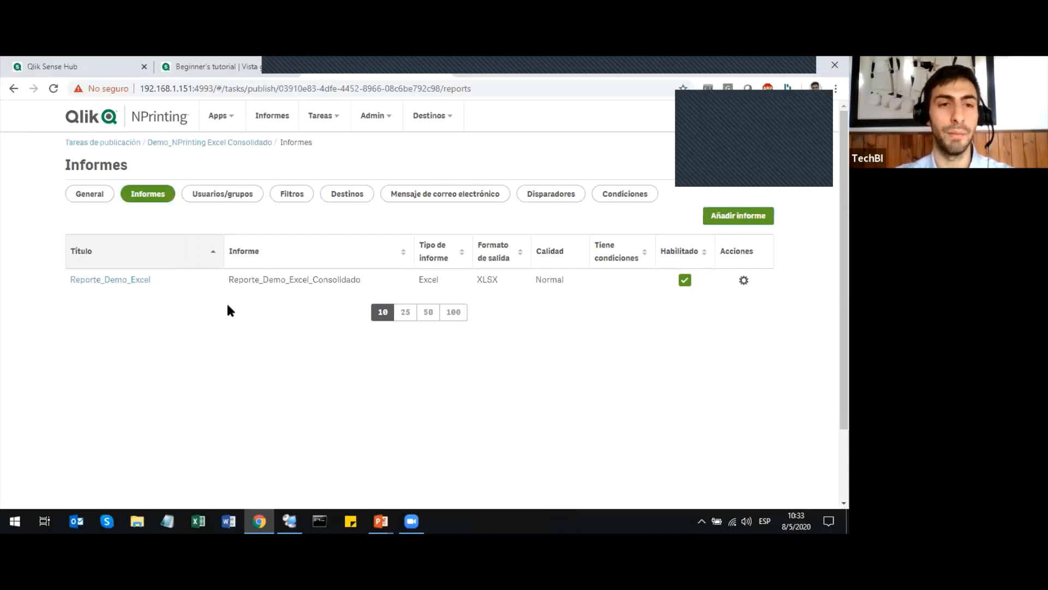
left_click(256, 199)
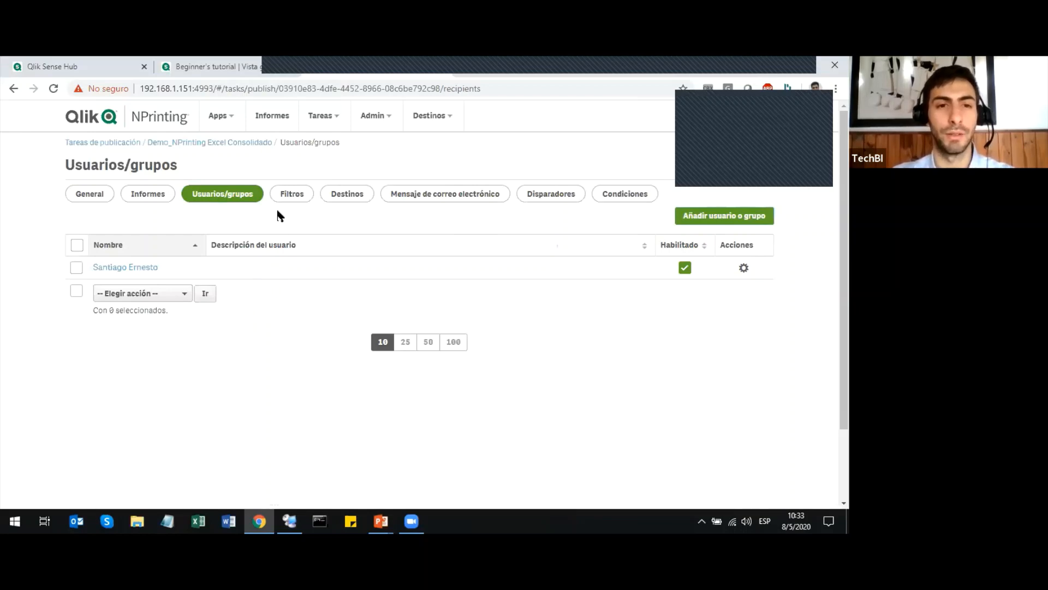
left_click(289, 198)
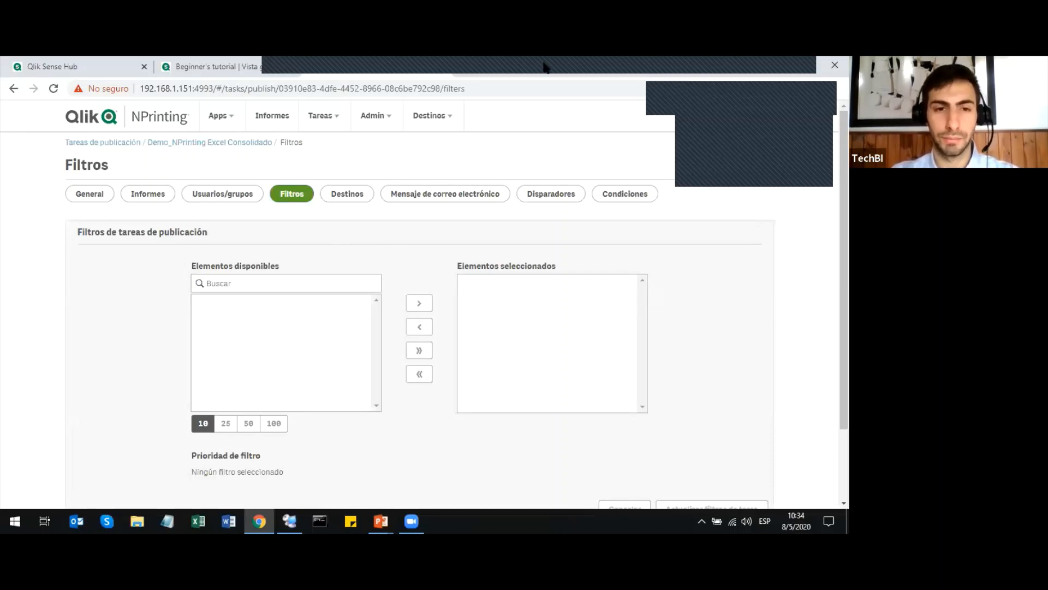
left_click(695, 456)
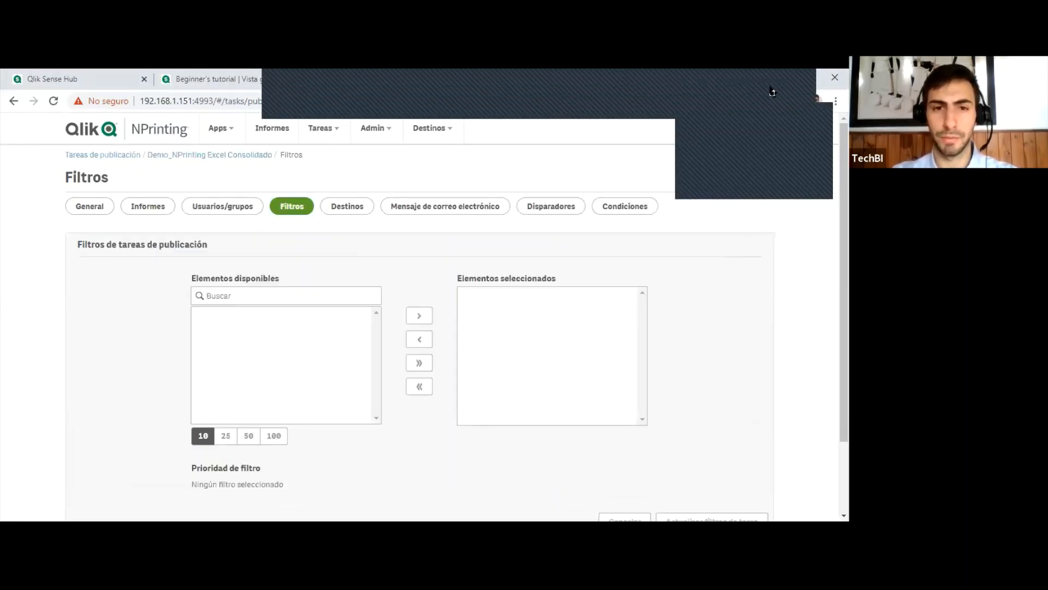
left_click(770, 88)
left_click(521, 186)
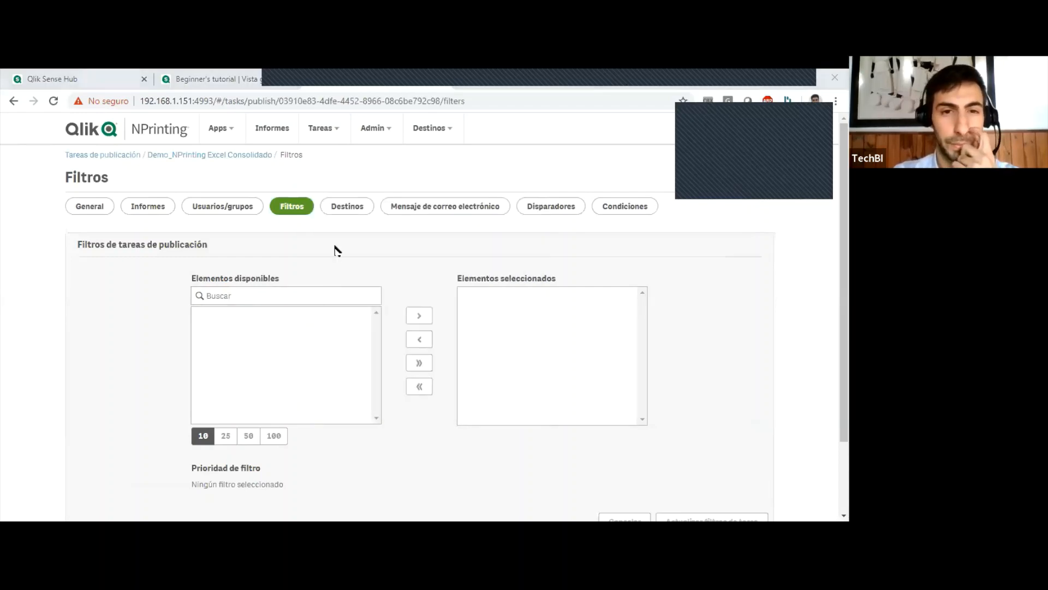
Review the publish task's destinations, including NewsStand, and its email message settings.
left_click(347, 207)
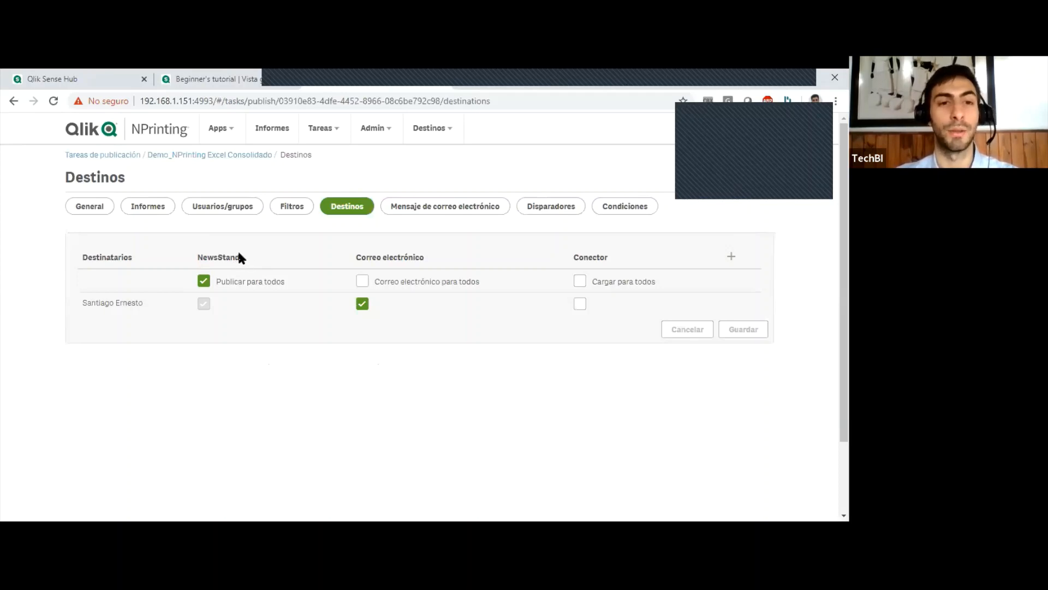
left_click_drag(240, 255, 214, 258)
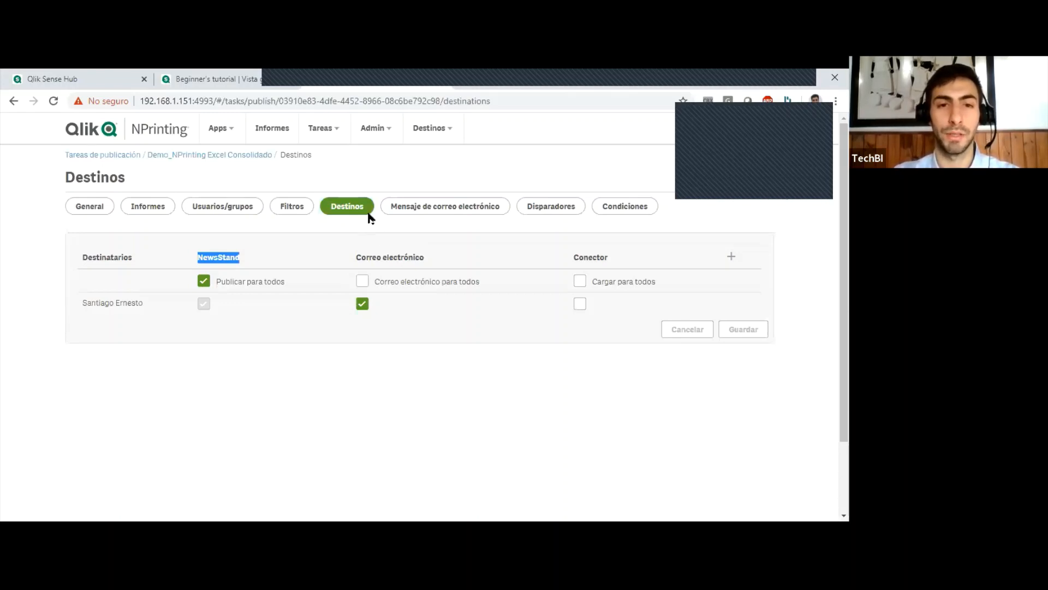
left_click(441, 210)
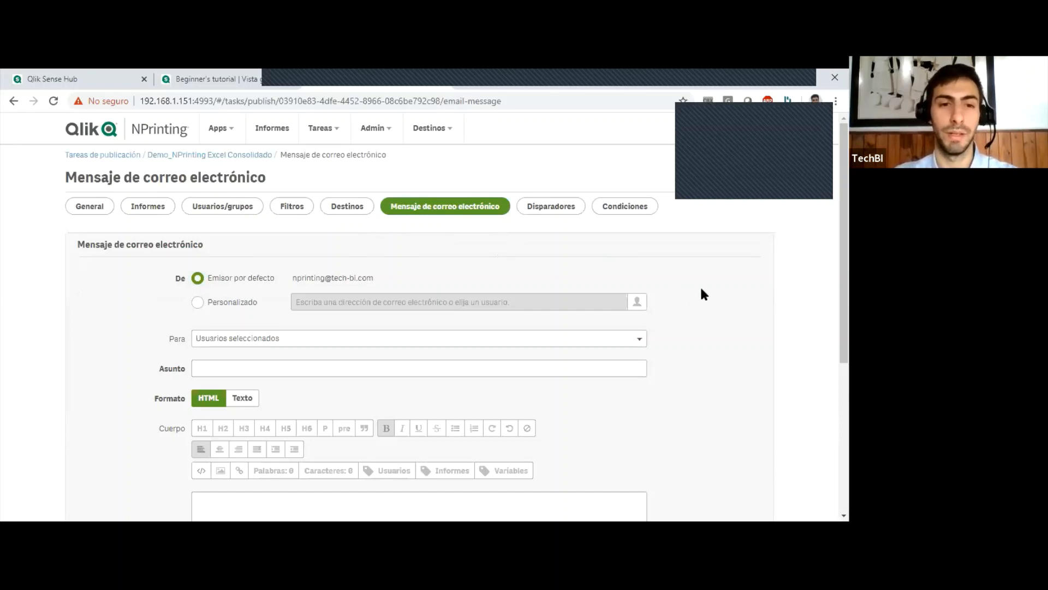
scroll(702, 293, "down", 1)
scroll(653, 322, "down", 2)
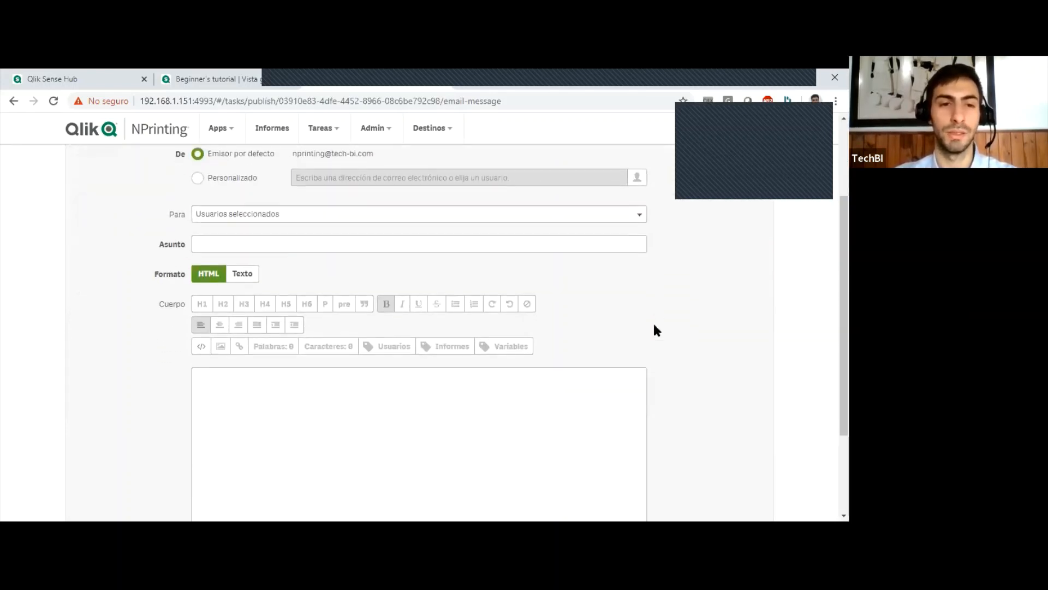
Review the rest of the publish task's email message settings, its triggers (Disparadores) and its conditions (Condiciones).
scroll(600, 329, "down", 1)
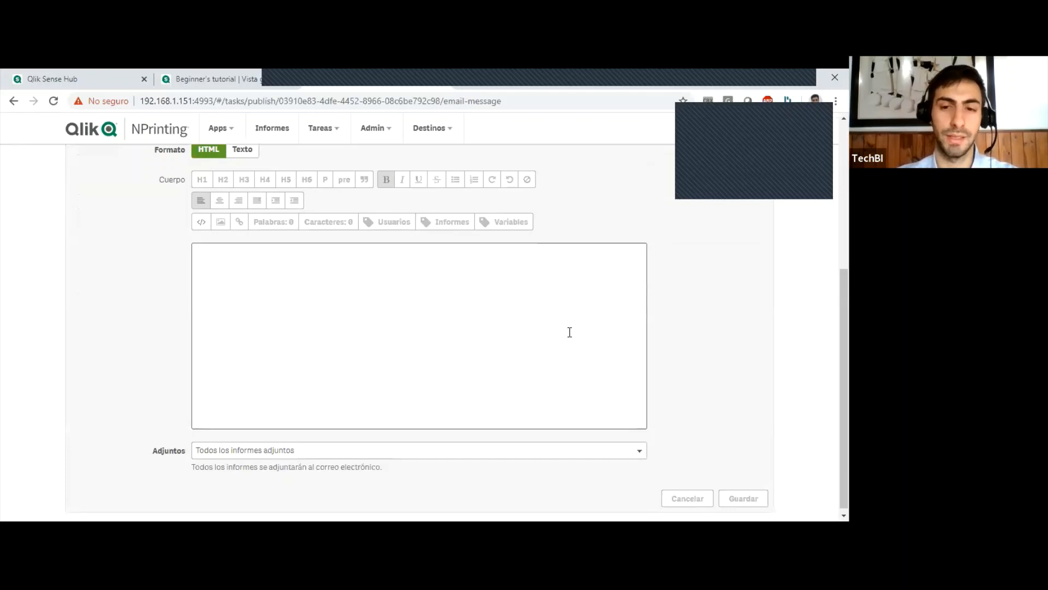
scroll(641, 362, "up", 4)
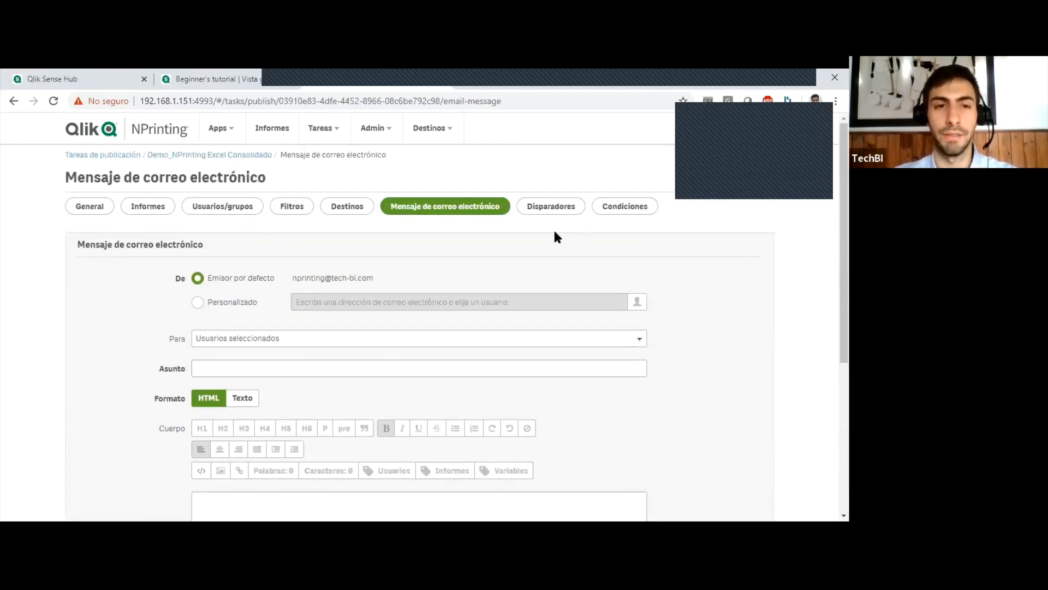
left_click(554, 209)
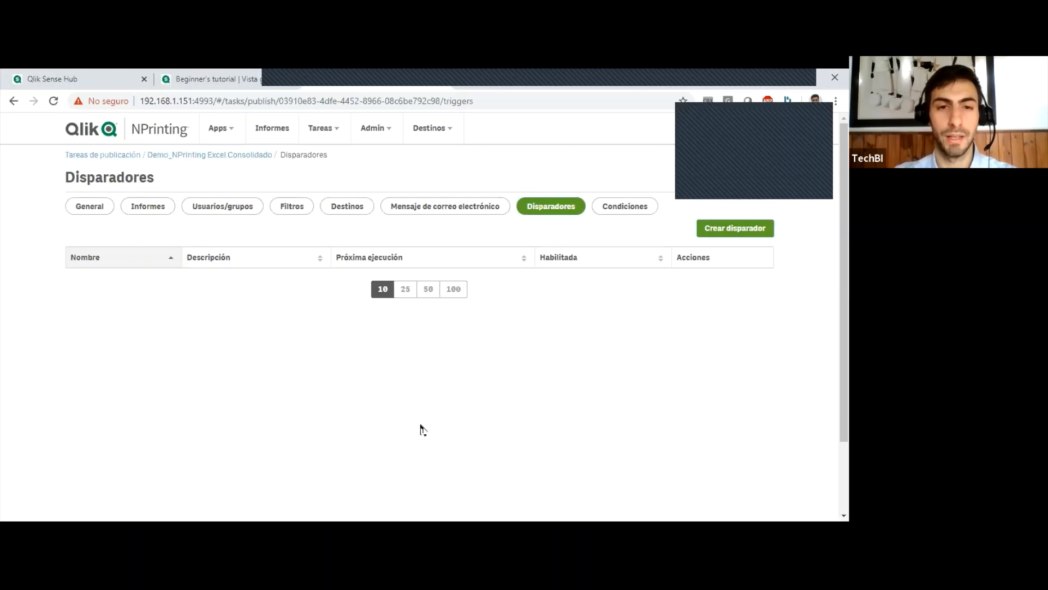
left_click(625, 209)
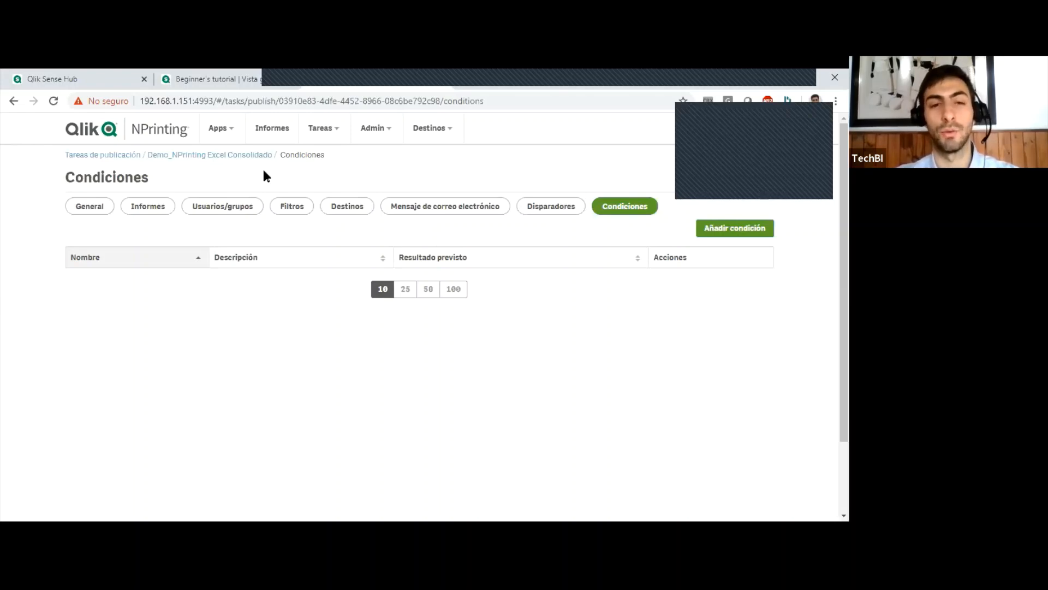
Open the import task Demo_NPrinting_TareaImportacion from the import tasks (Tarea de importación).
left_click(323, 129)
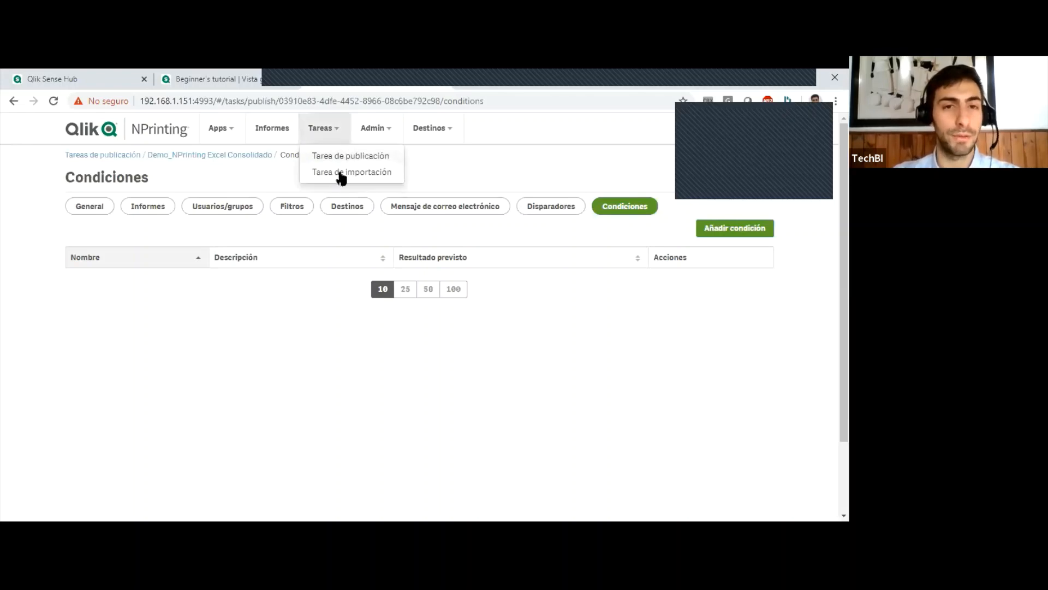
left_click(350, 173)
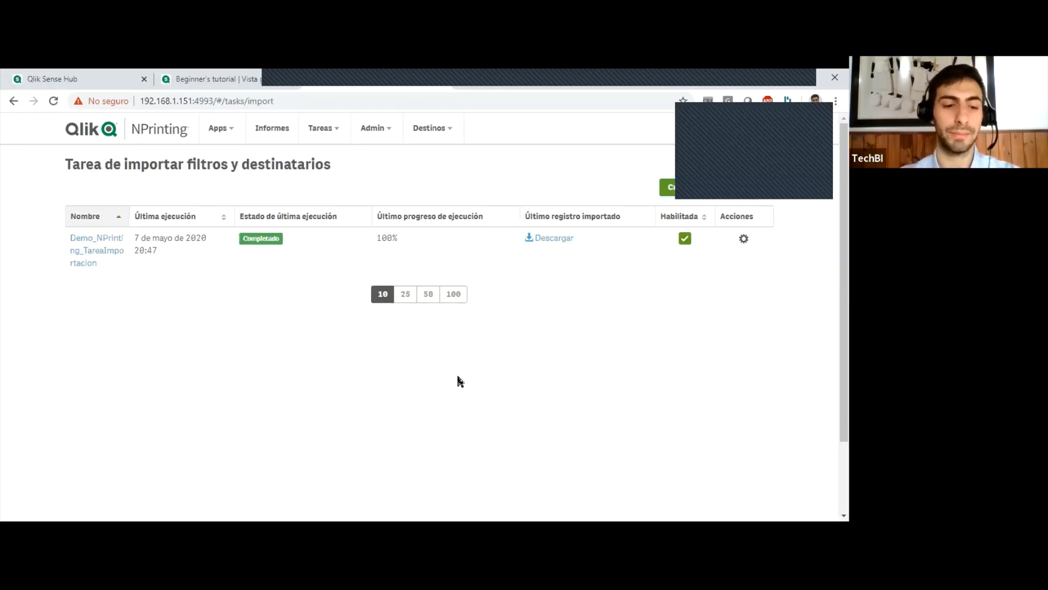
left_click(84, 240)
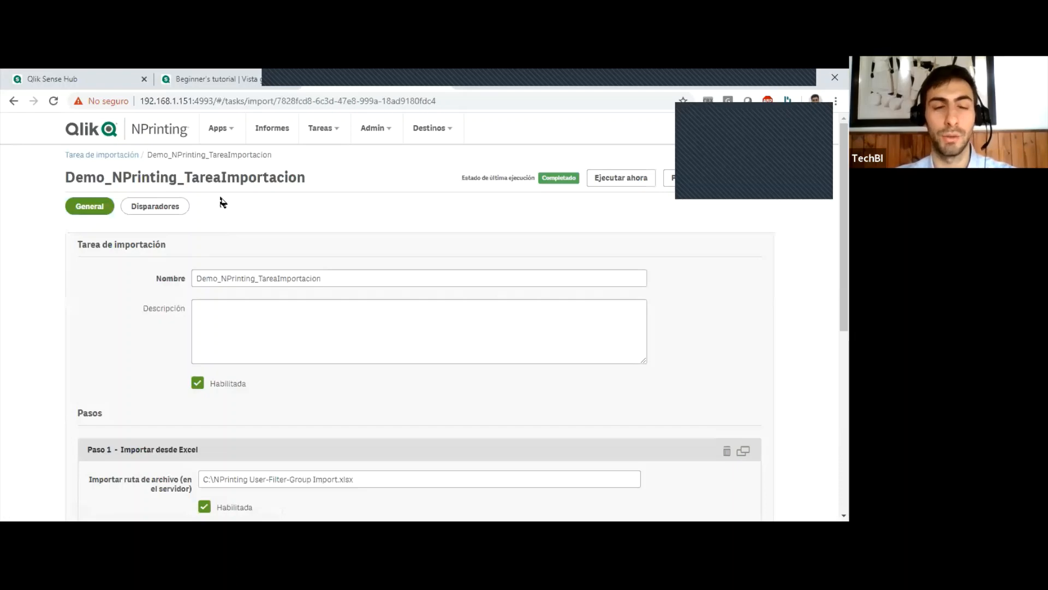
Review the import task's name, its Excel source file path and the user, group and filter import options.
left_click_drag(346, 273, 136, 276)
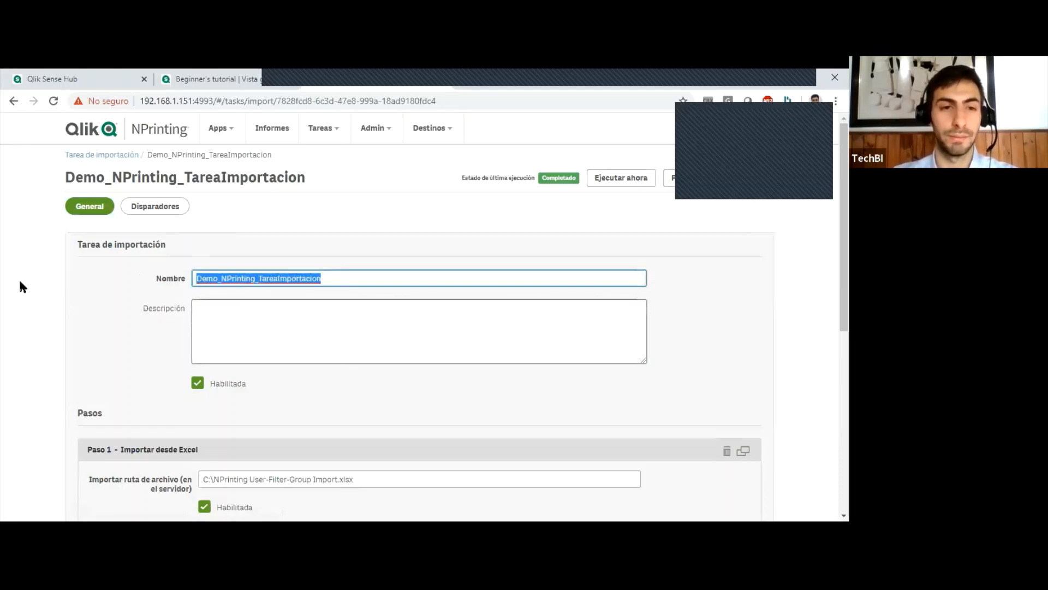
scroll(276, 329, "down", 3)
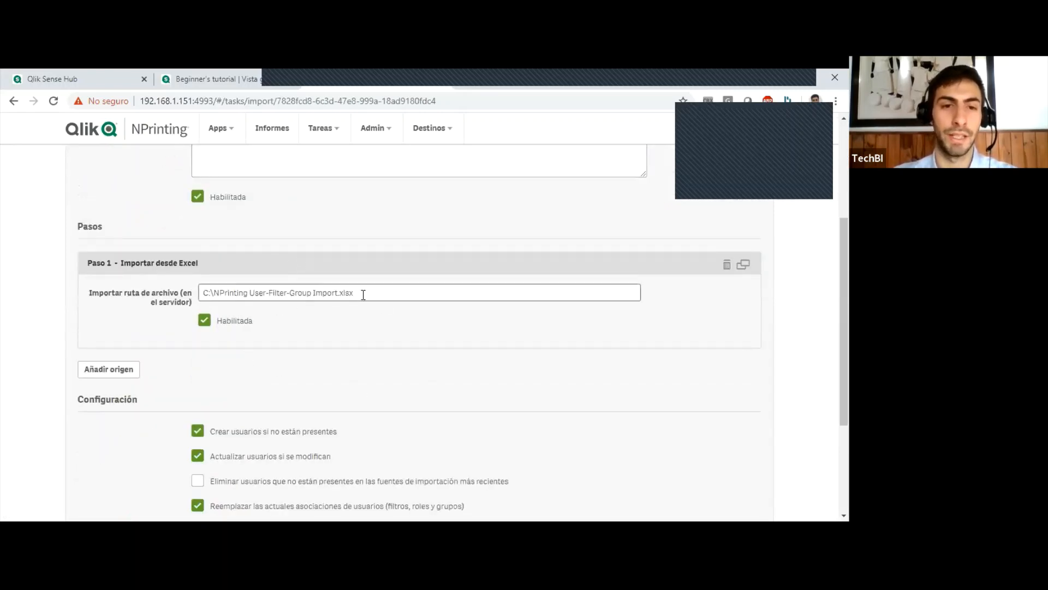
left_click_drag(361, 294, 203, 296)
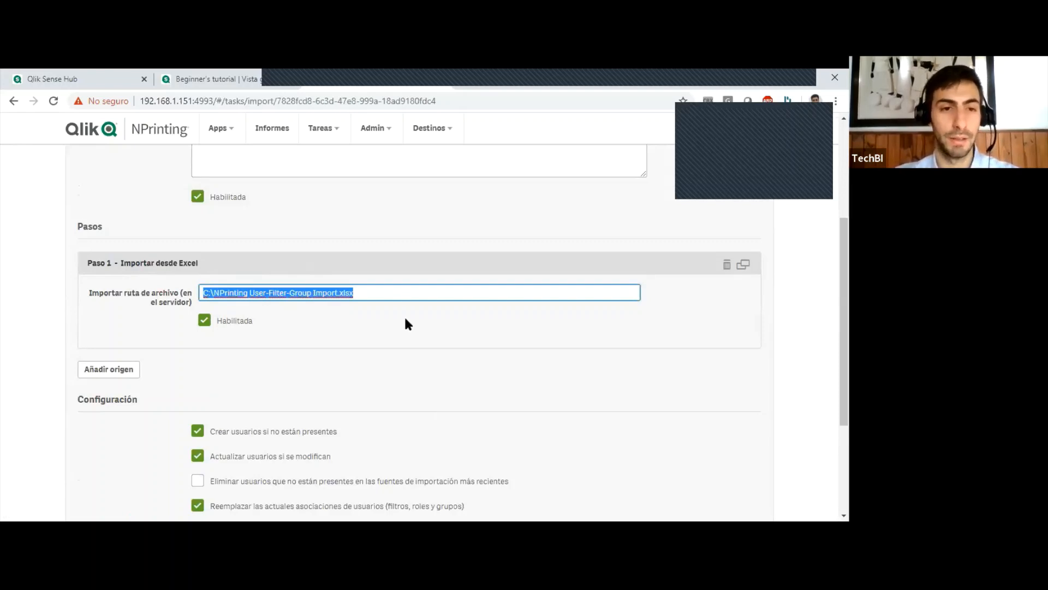
left_click(455, 328)
scroll(454, 320, "down", 1)
scroll(454, 316, "down", 3)
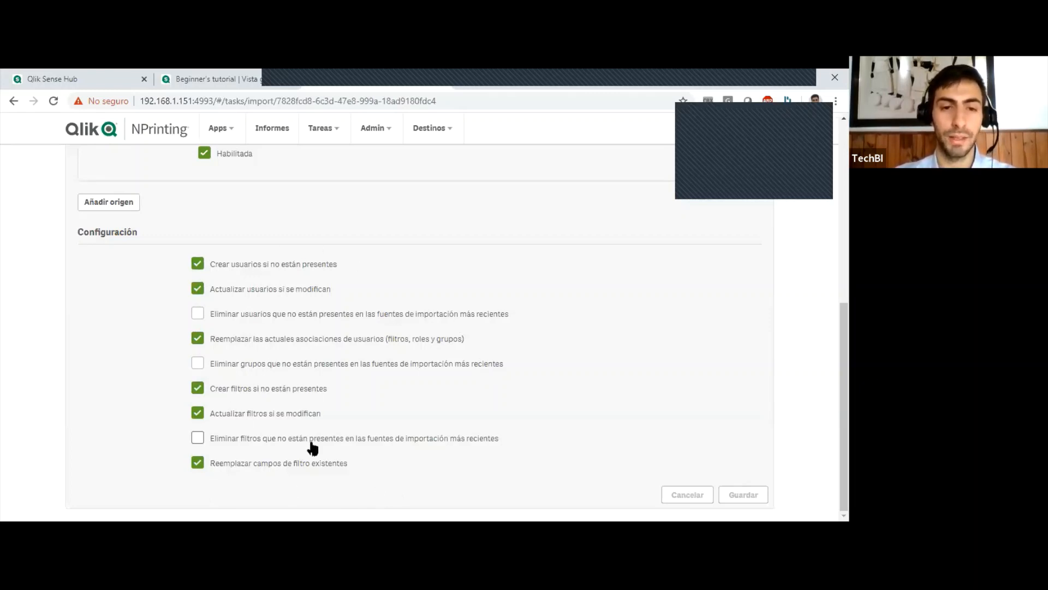
scroll(339, 410, "up", 7)
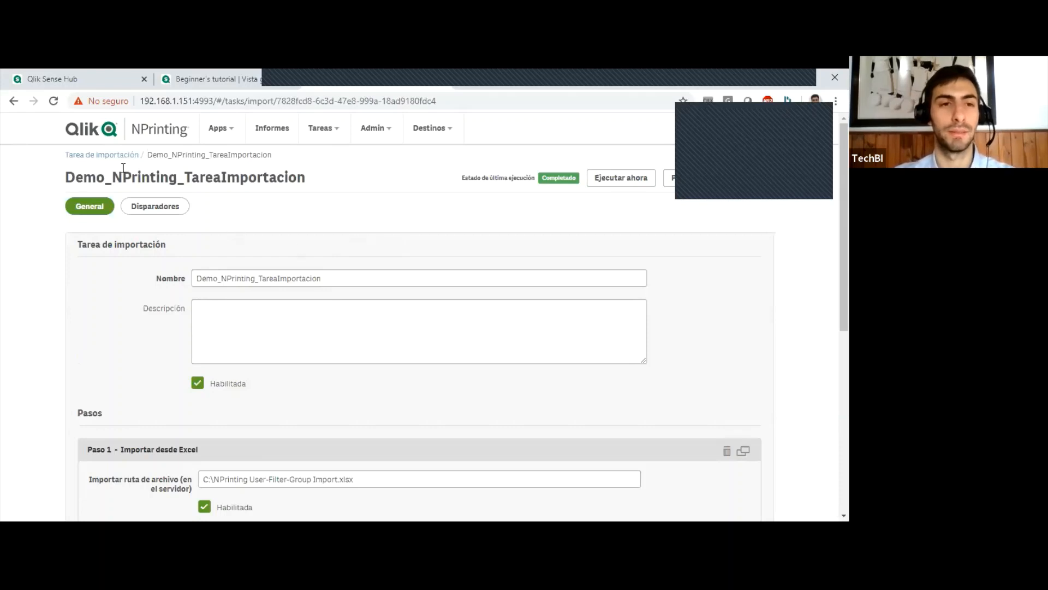
Leave the import task and view the engines registered in the engine manager (Gestor de máquinas).
left_click(99, 155)
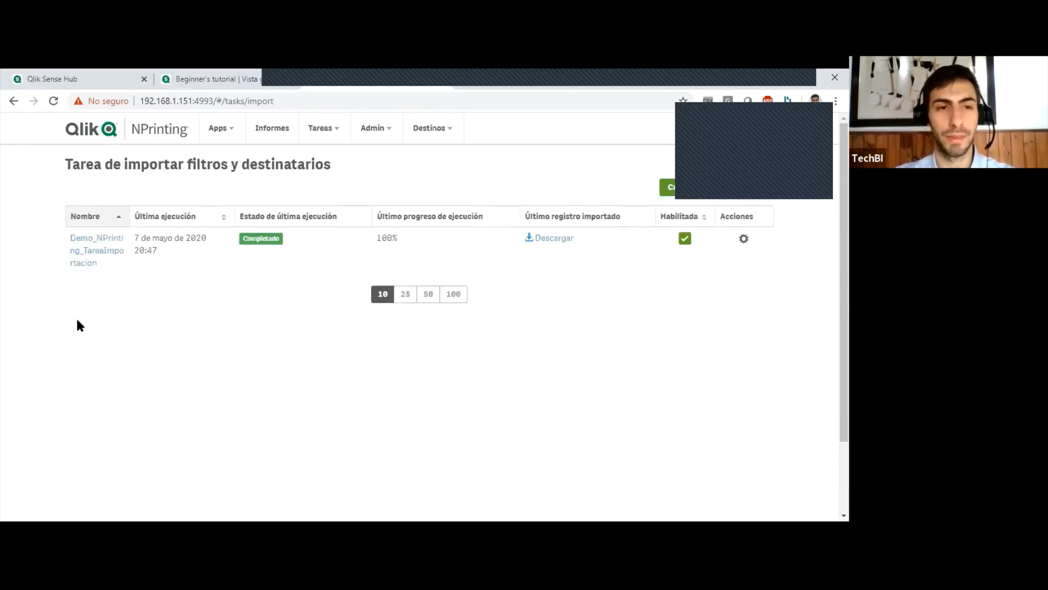
left_click(335, 136)
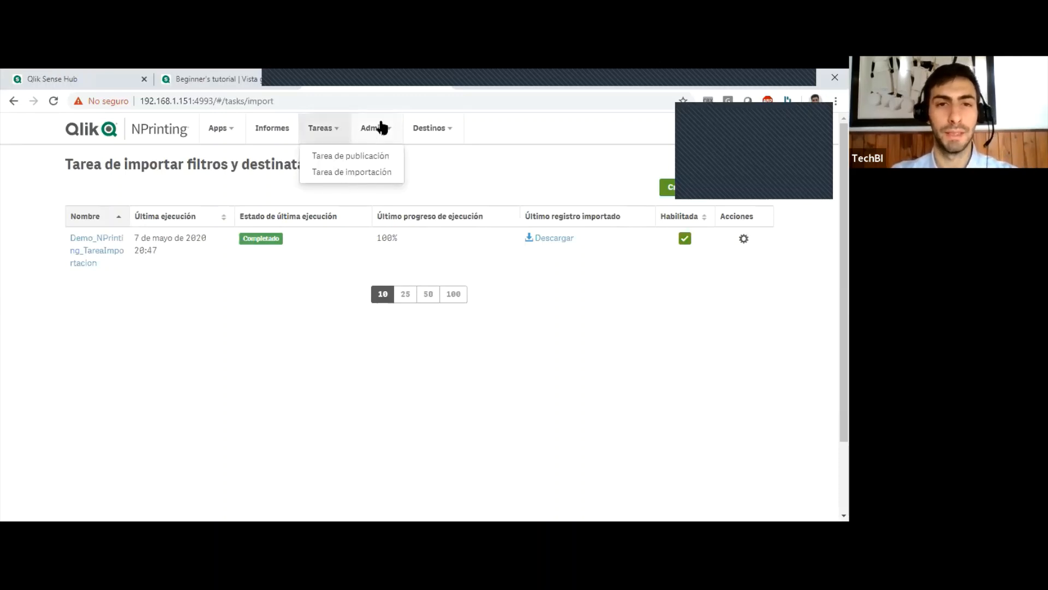
left_click(384, 132)
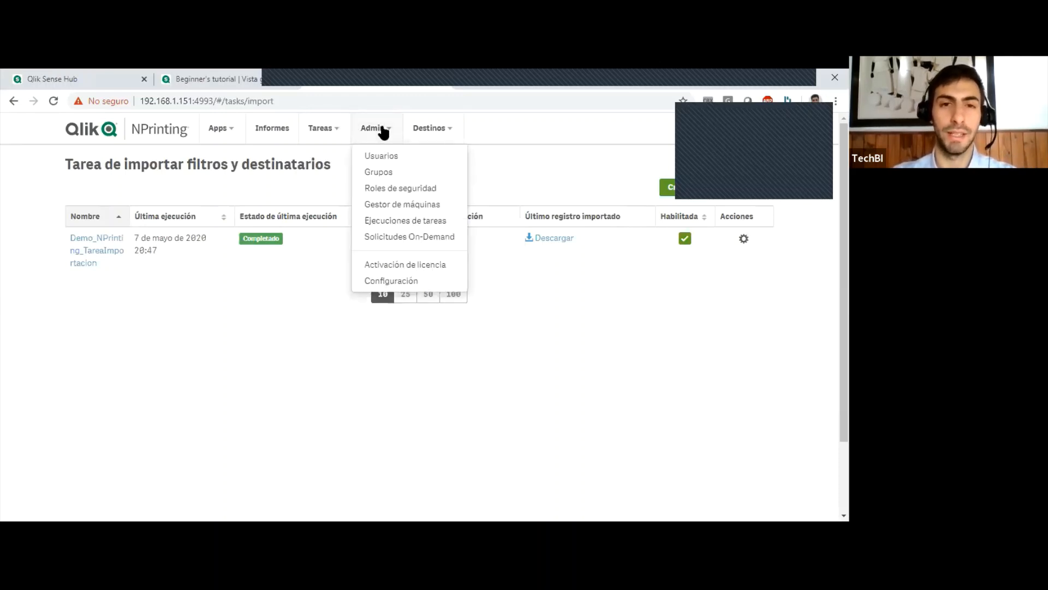
left_click(442, 205)
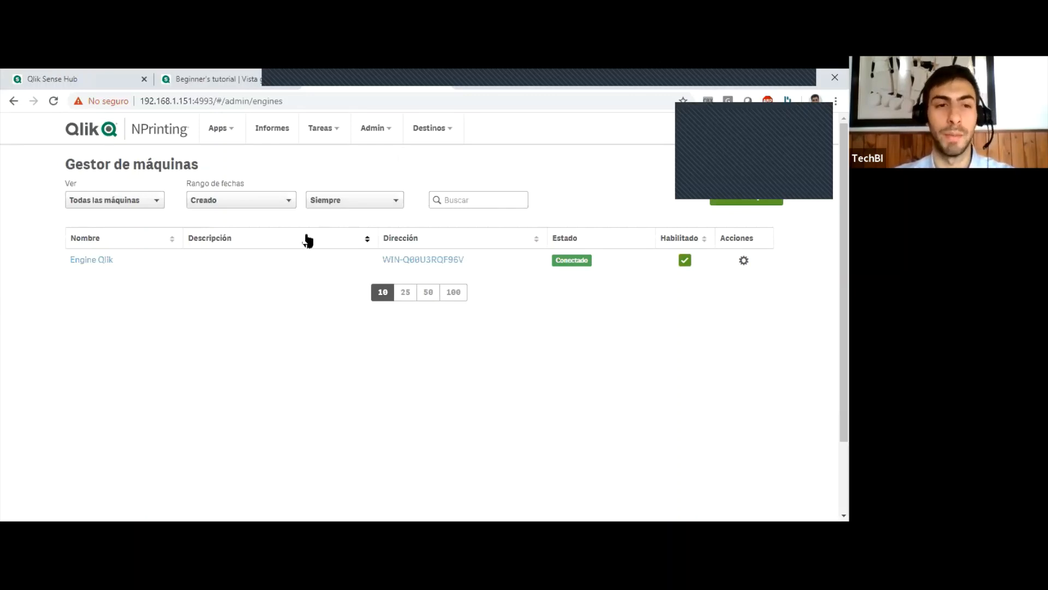
left_click(385, 131)
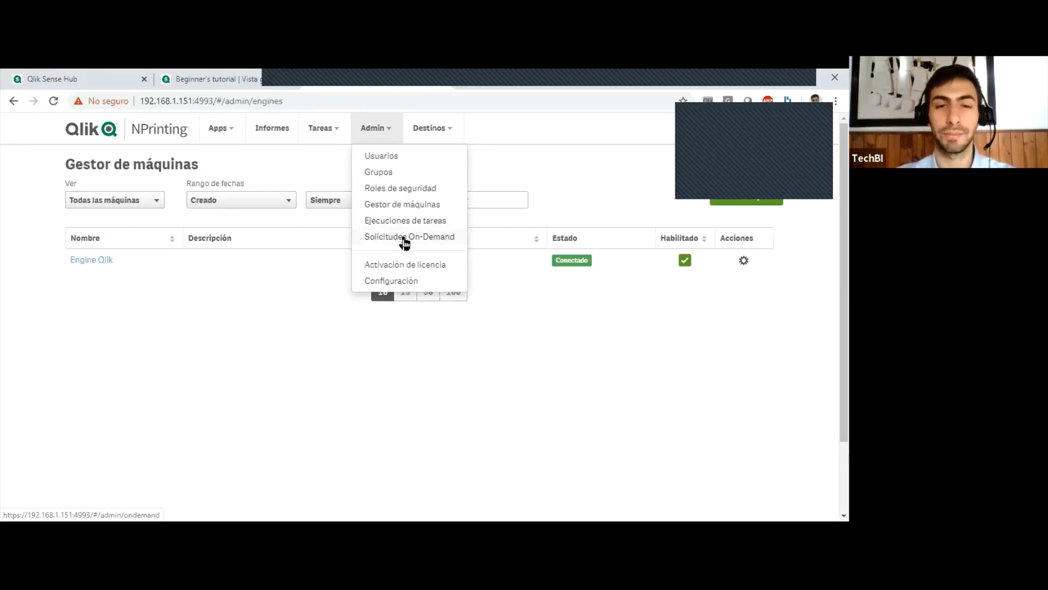
left_click(448, 131)
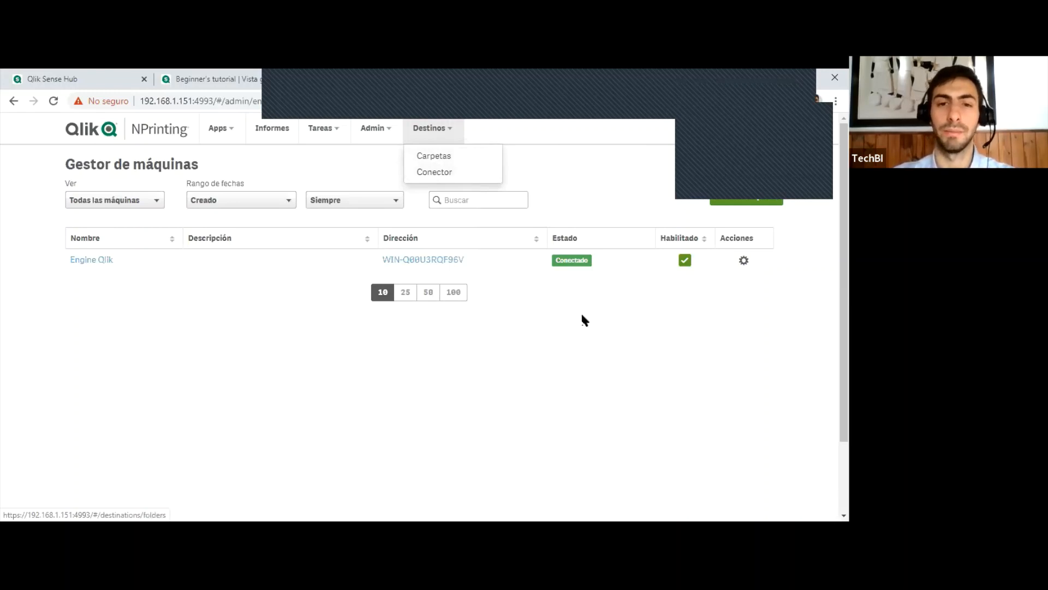
left_click(500, 340)
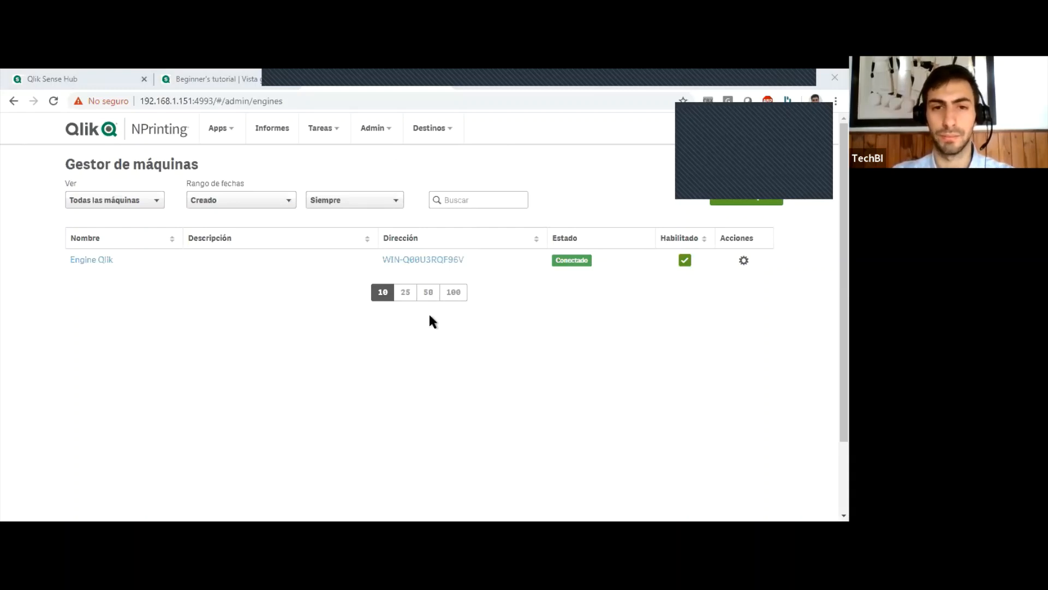
Switch to the remote server session and locate the Qlik NPrinting services in Windows Services.
key("alt+Tab")
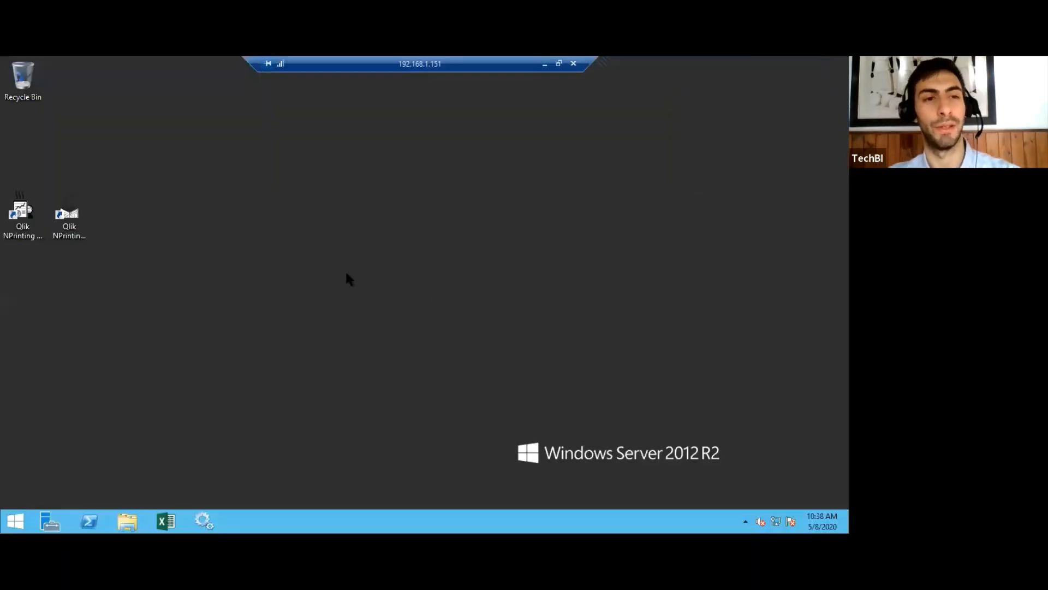
left_click(204, 520)
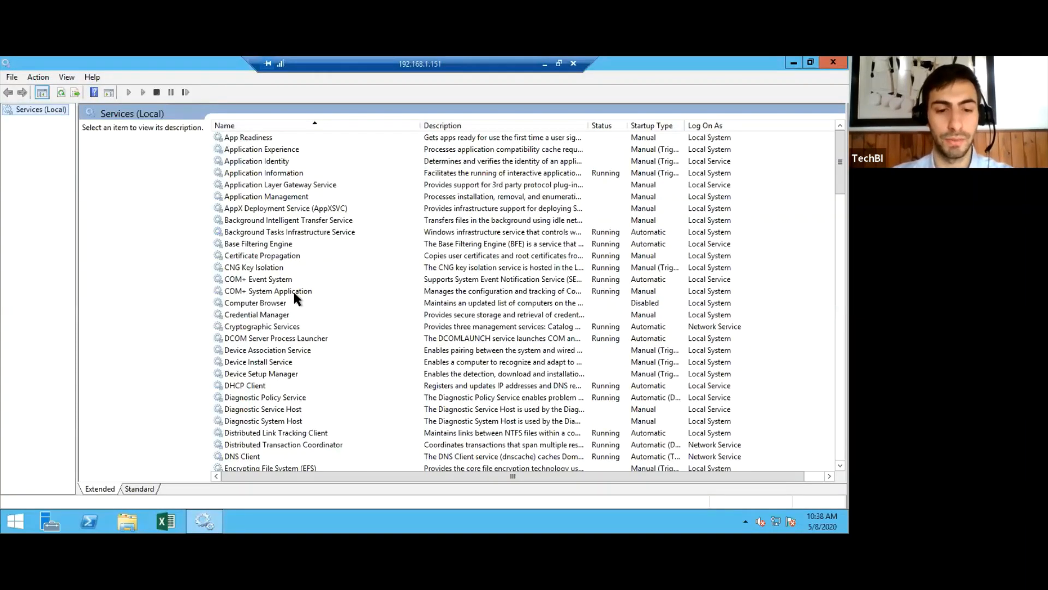
left_click(295, 297)
key("q")
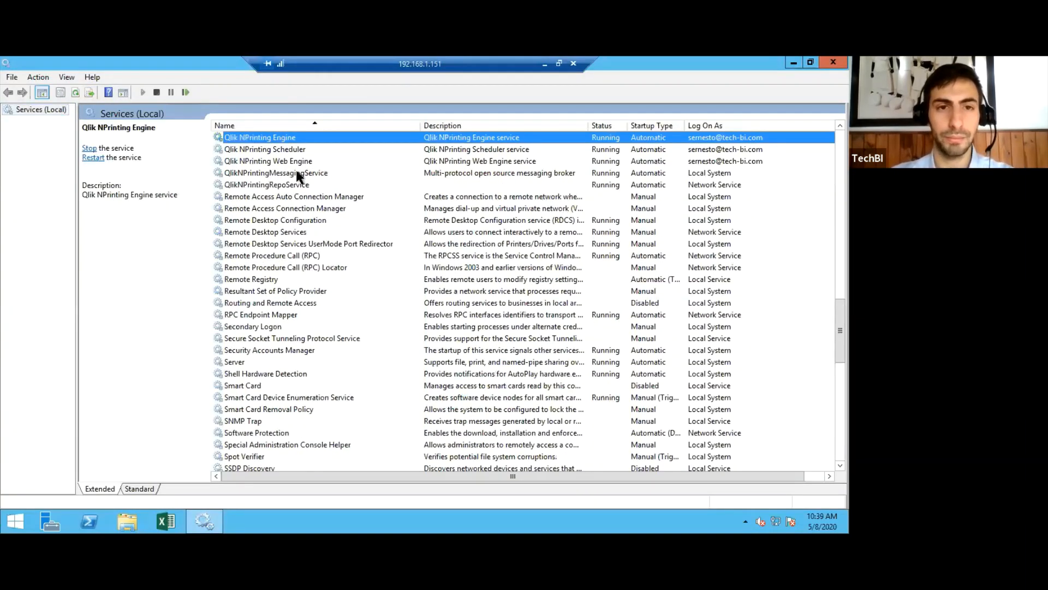
Examine the Qlik NPrinting Scheduler, Web Engine, Messaging and Repo services, and close Windows Services.
scroll(303, 136, "up", 1)
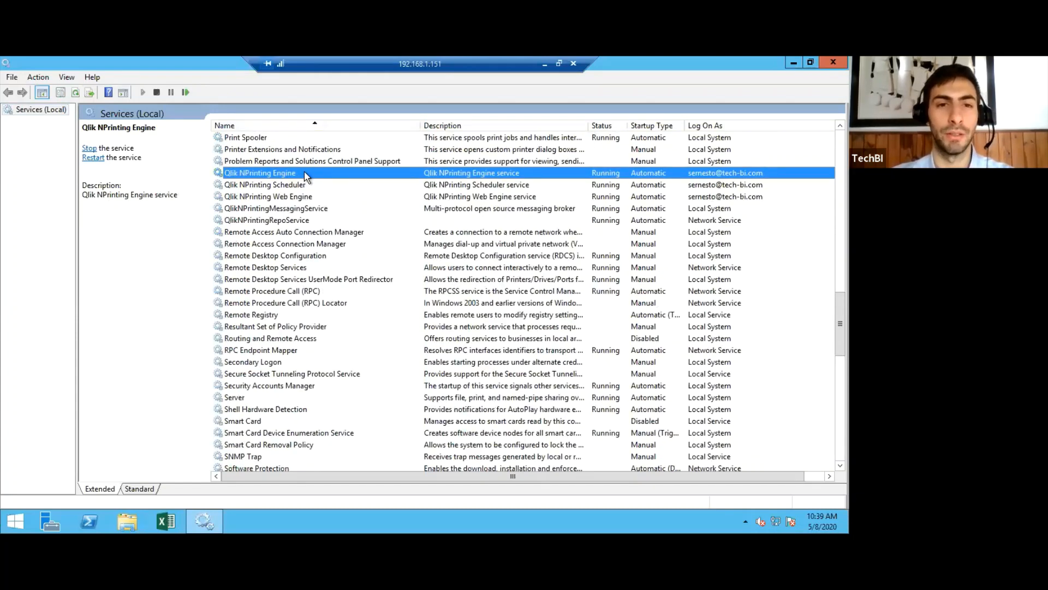
left_click(306, 187)
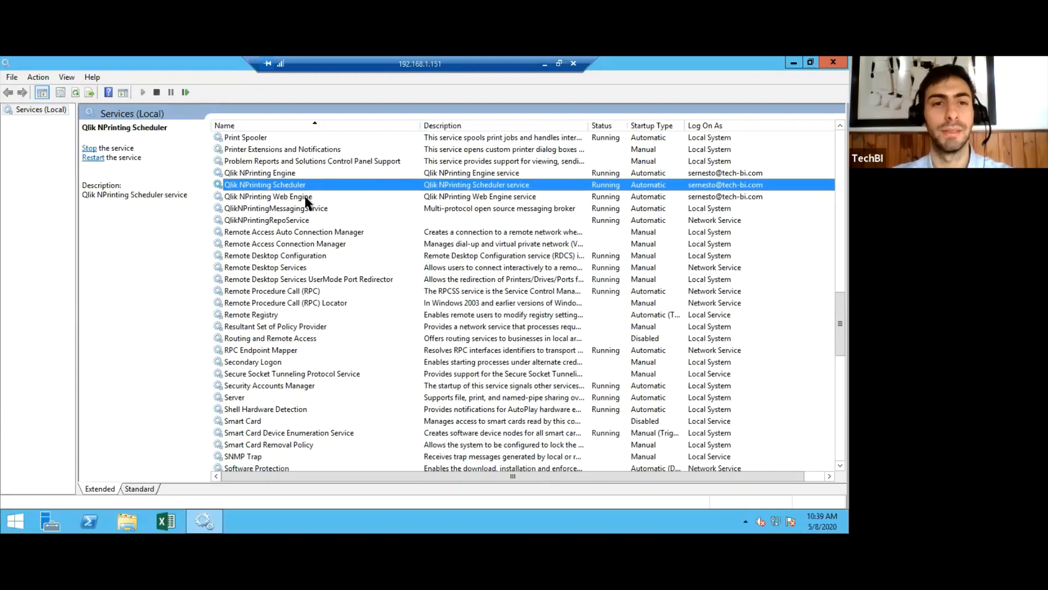
left_click(318, 198)
left_click(316, 212)
left_click(313, 220)
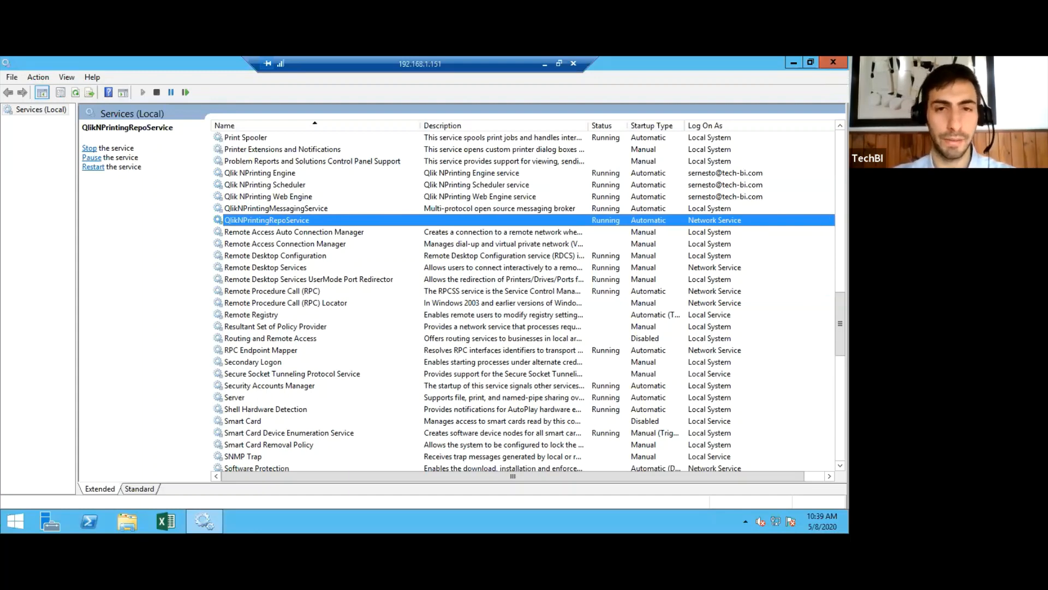
left_click(833, 62)
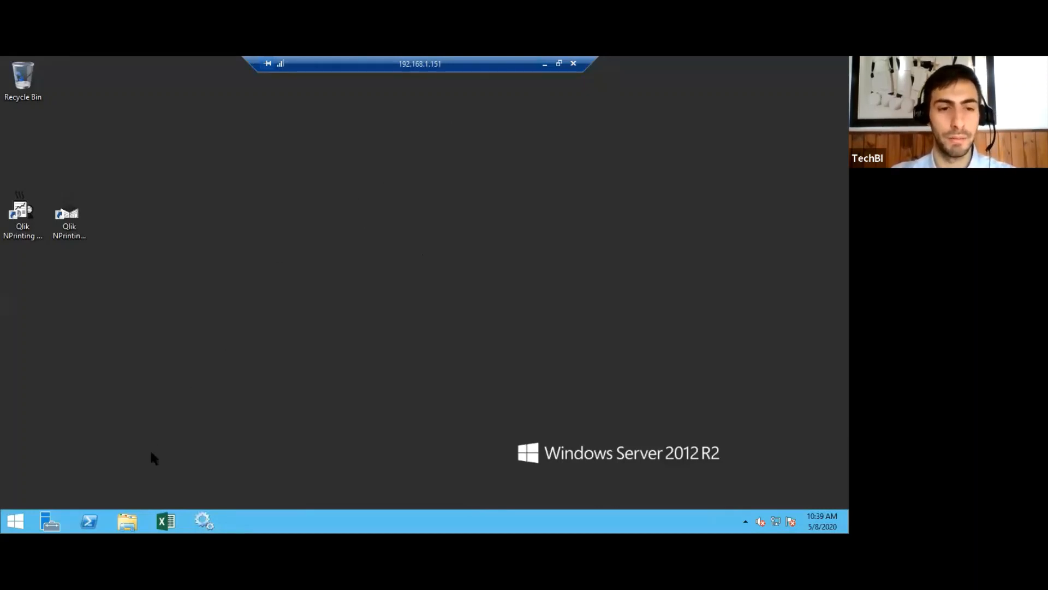
Open the workbook NPrinting User-Filter-Group Import from Local Disk (C:) on the server.
left_click(125, 518)
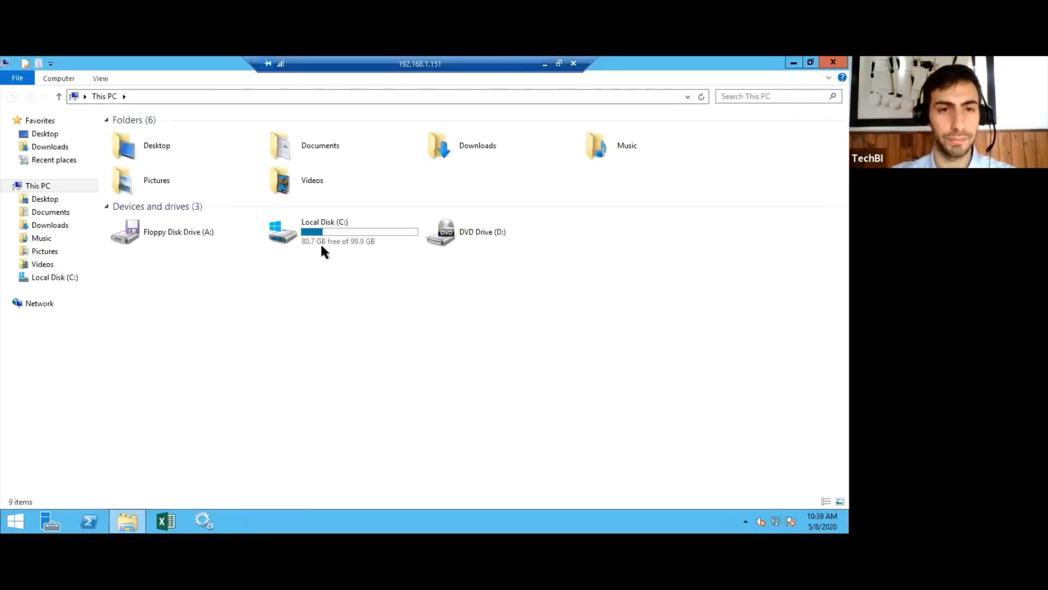
left_click(334, 228)
double_click(334, 228)
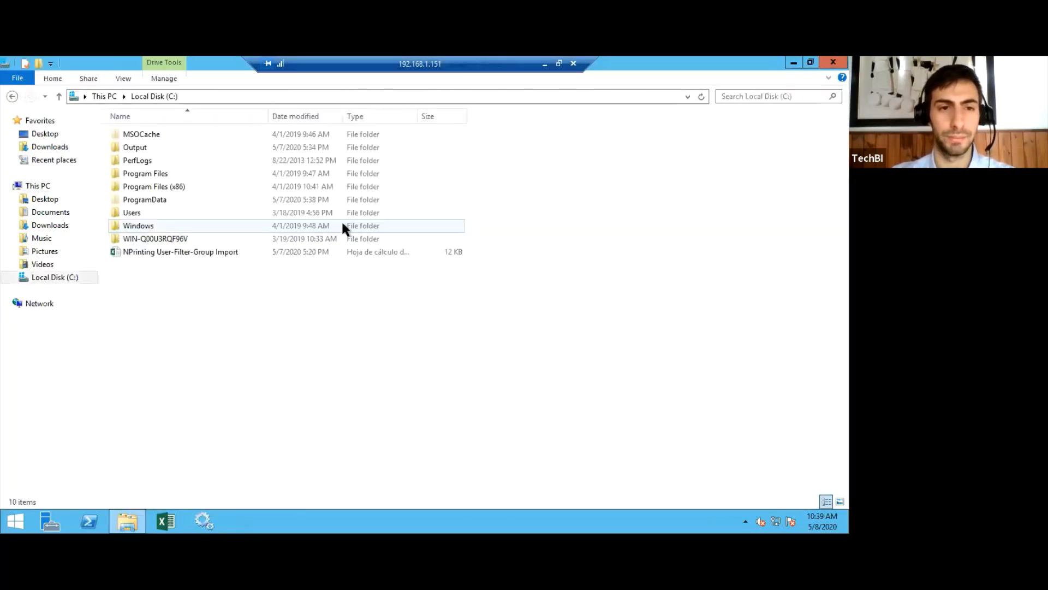
double_click(159, 252)
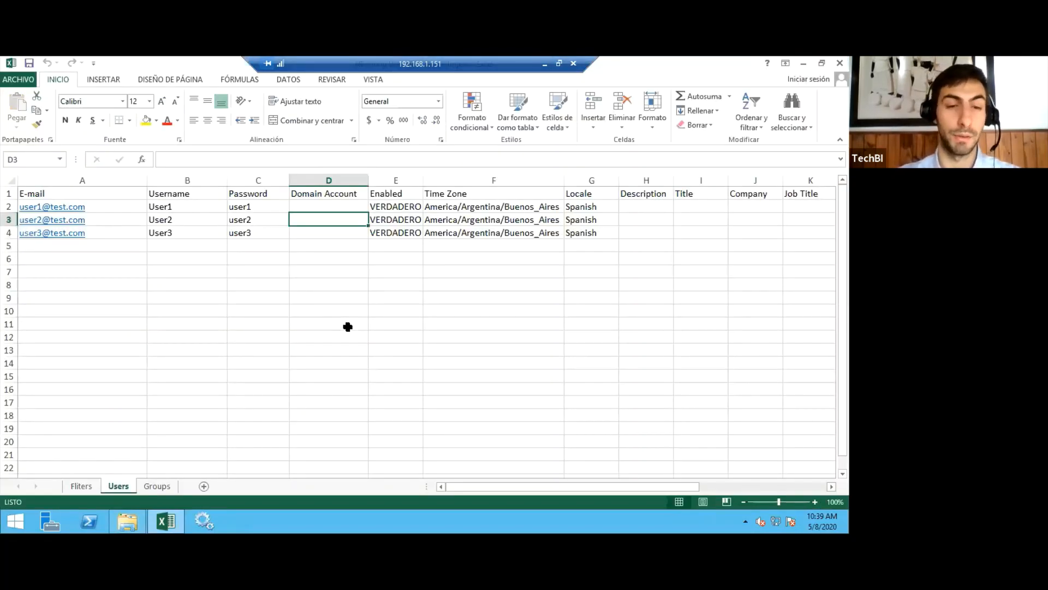
Examine the Users sheet's E-mail, Username, Password and Domain Account columns and the user rows to import.
key("Left")
key("Left")
key("Left")
key("Up")
key("Up")
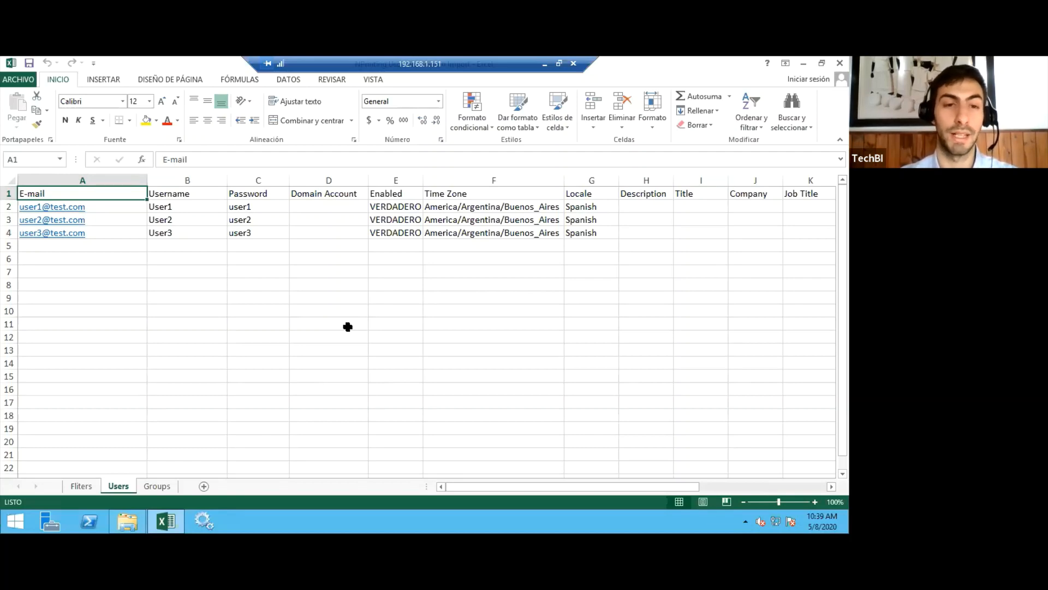
key("Down")
key("Right")
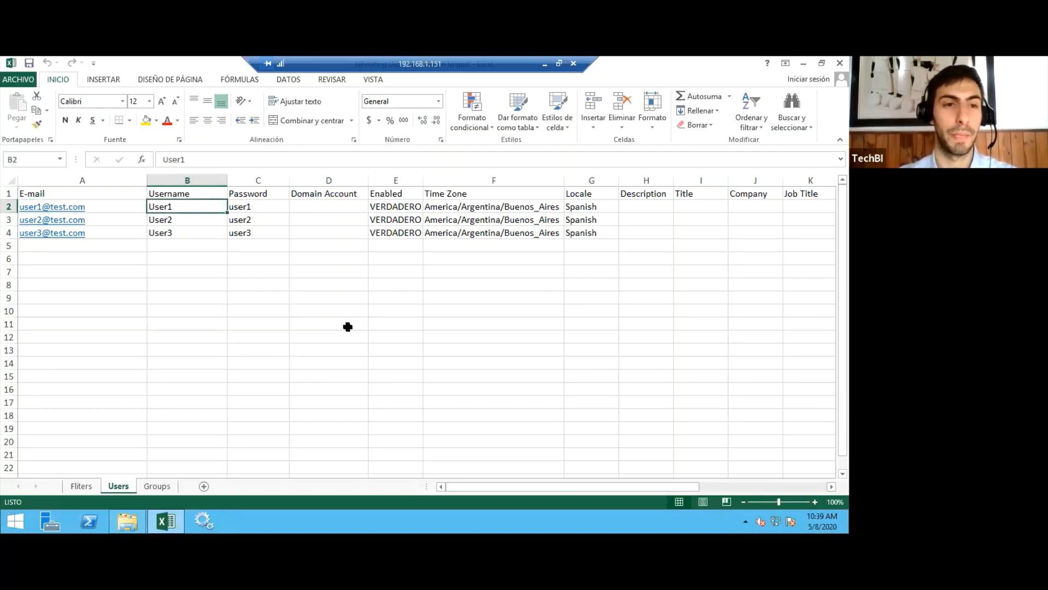
key("Left")
key("Down")
key("Down")
key("Right")
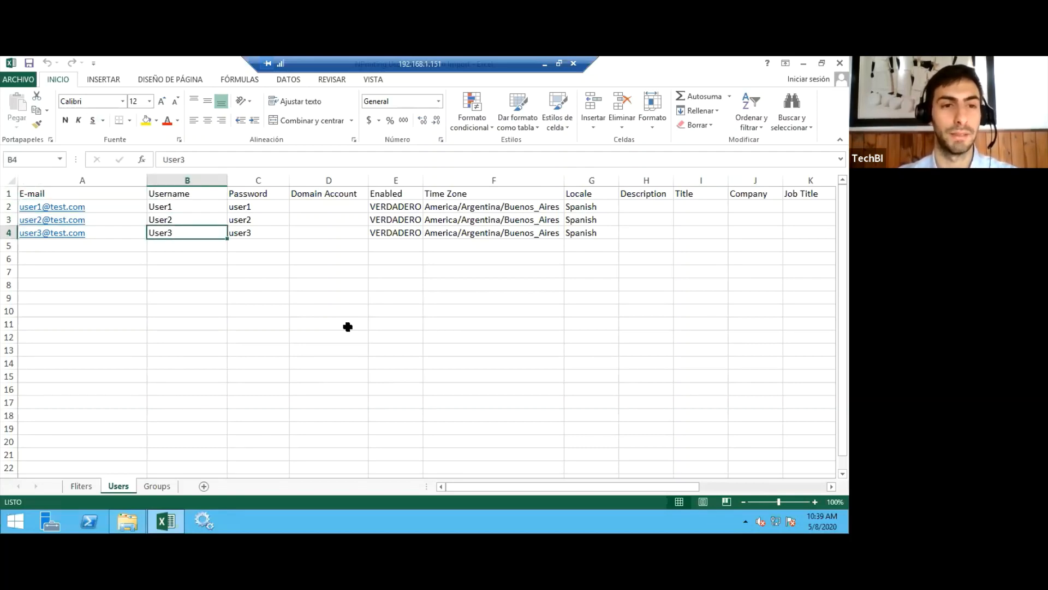
key("Right")
key("Up")
key("Up")
key("Up")
key("Right")
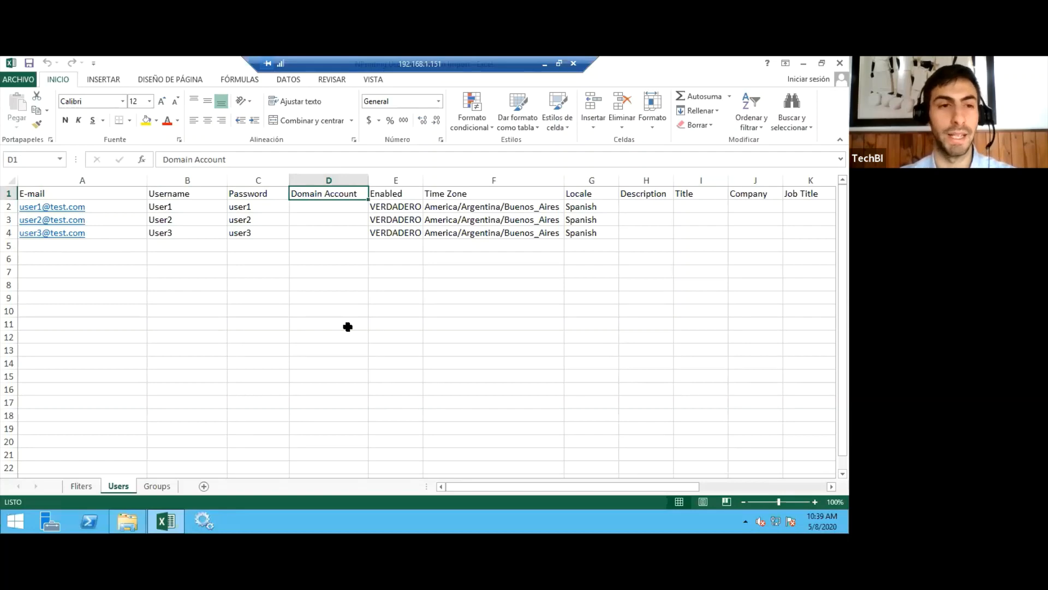
key("Left")
key("Left")
key("Left")
key("Down")
key("Down")
key("Down")
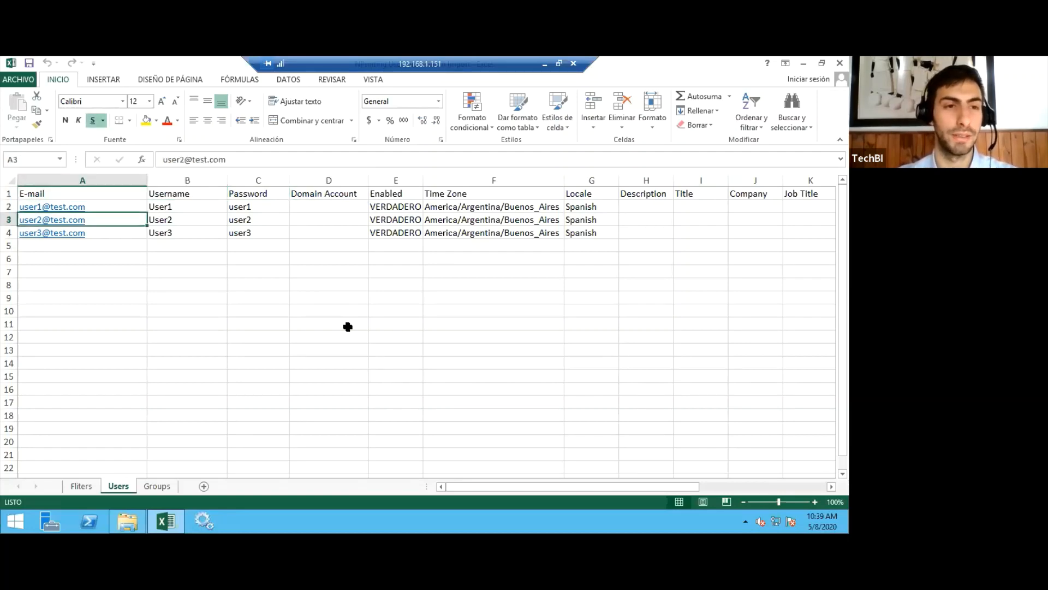
key("Right")
key("Up")
key("Up")
key("Up")
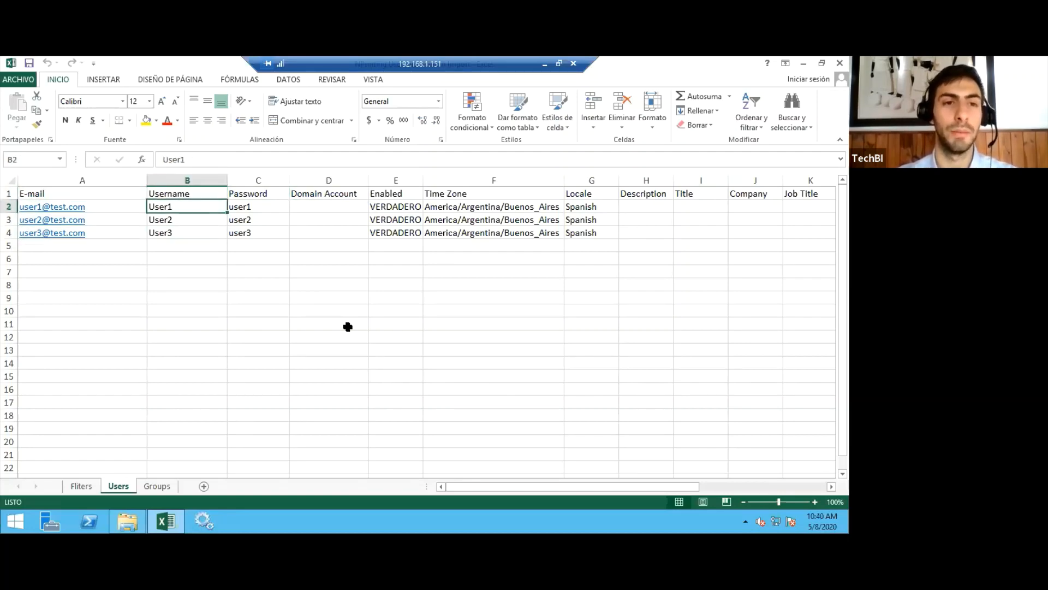
Examine the Password and Domain Account columns of the Users sheet.
key("Right")
key("Right")
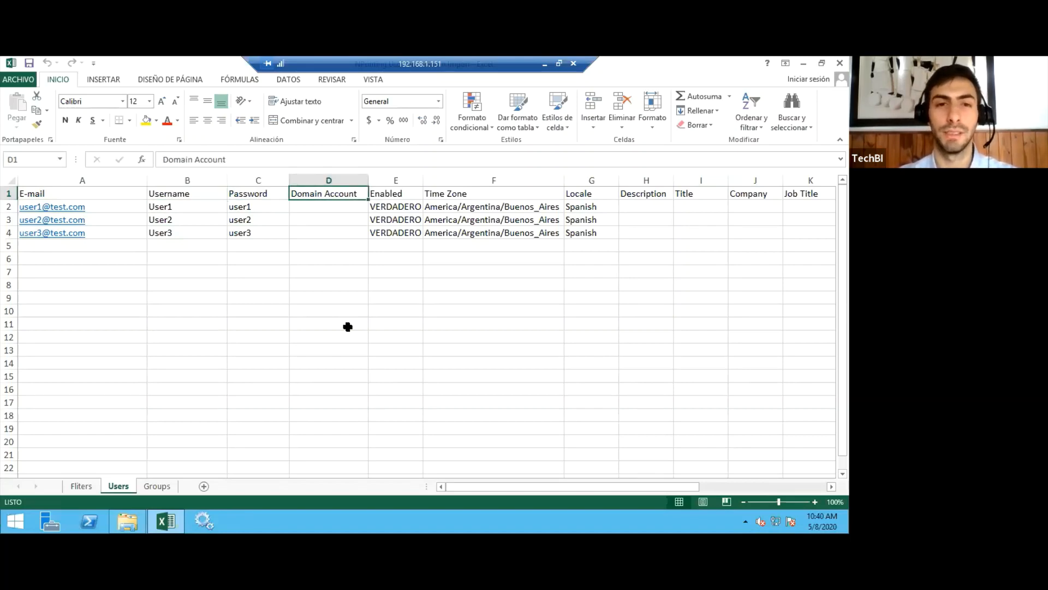
key("Right")
key("Left")
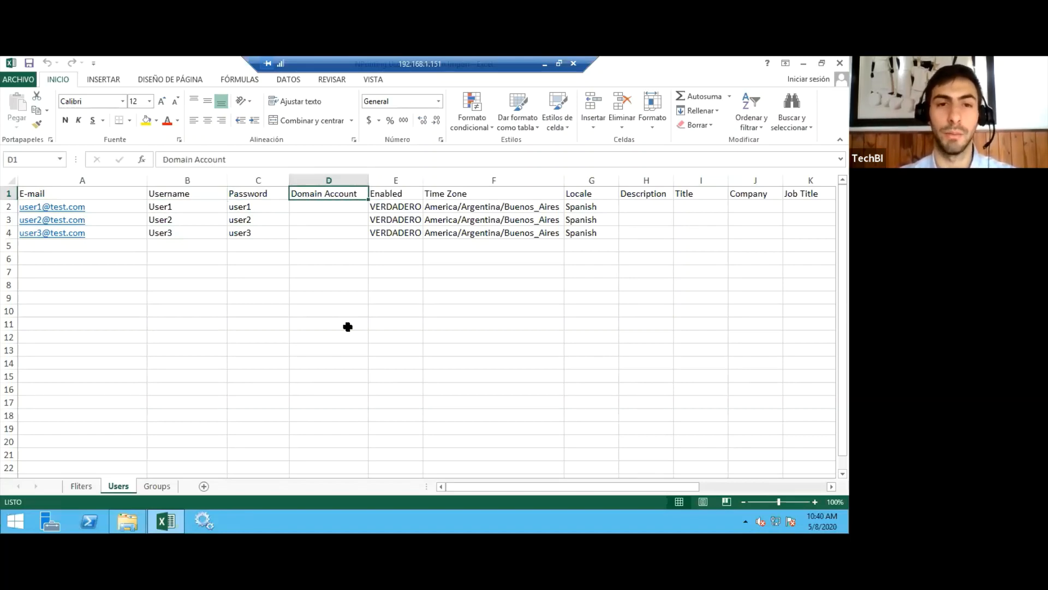
key("Down")
key("Up")
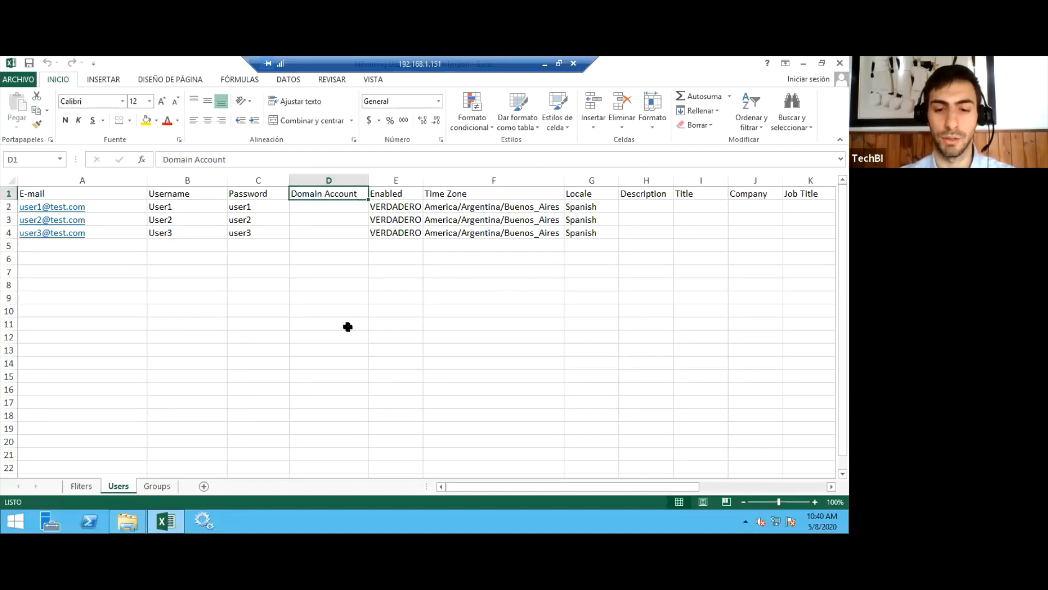
Review the Enabled, Time Zone and Locale columns and the optional profile columns from Description to Office on the Users sheet.
key("Right")
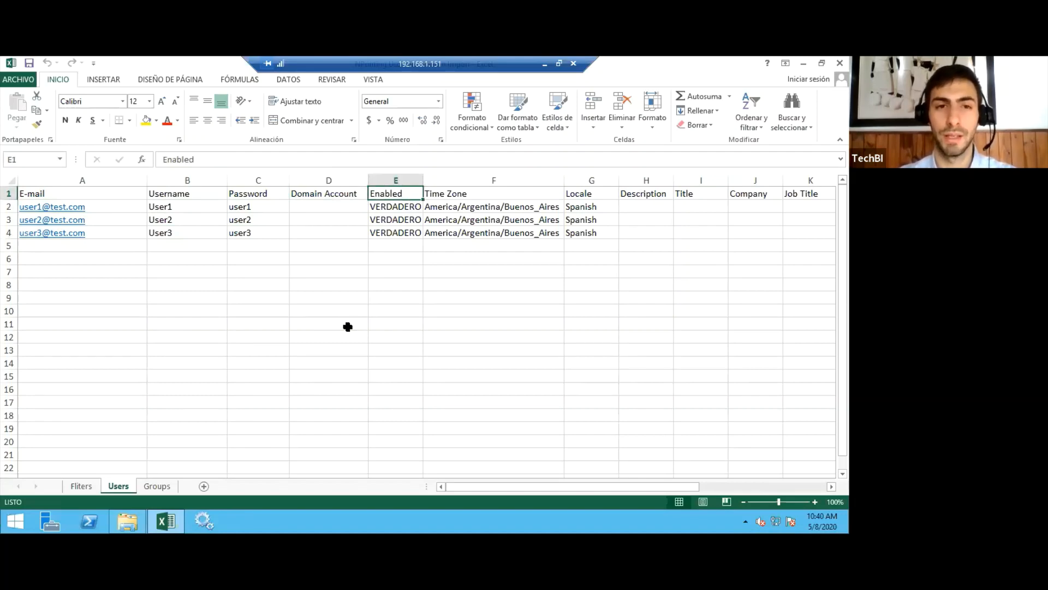
key("Right")
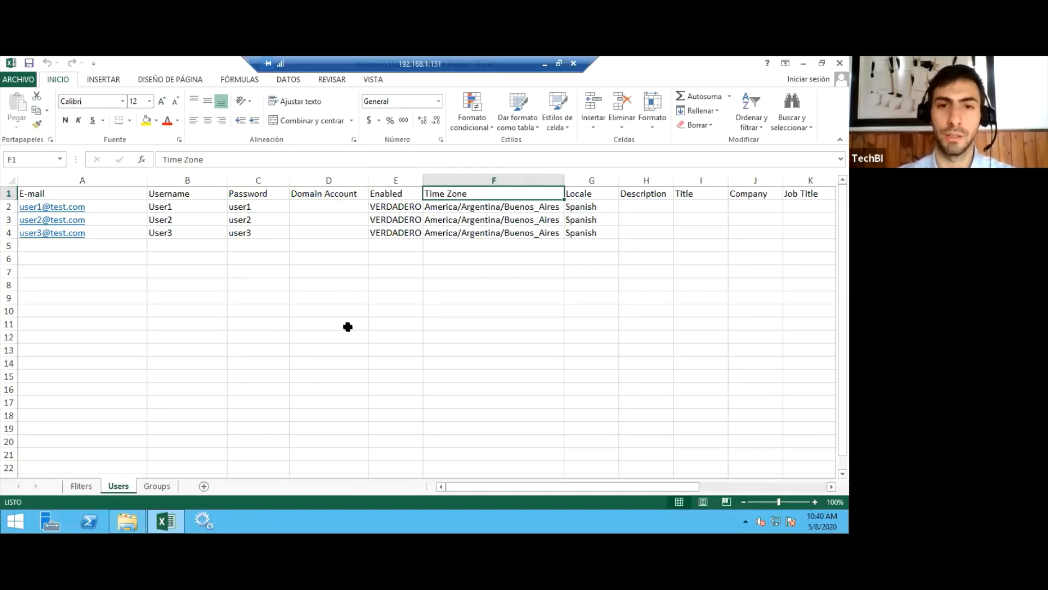
key("Right")
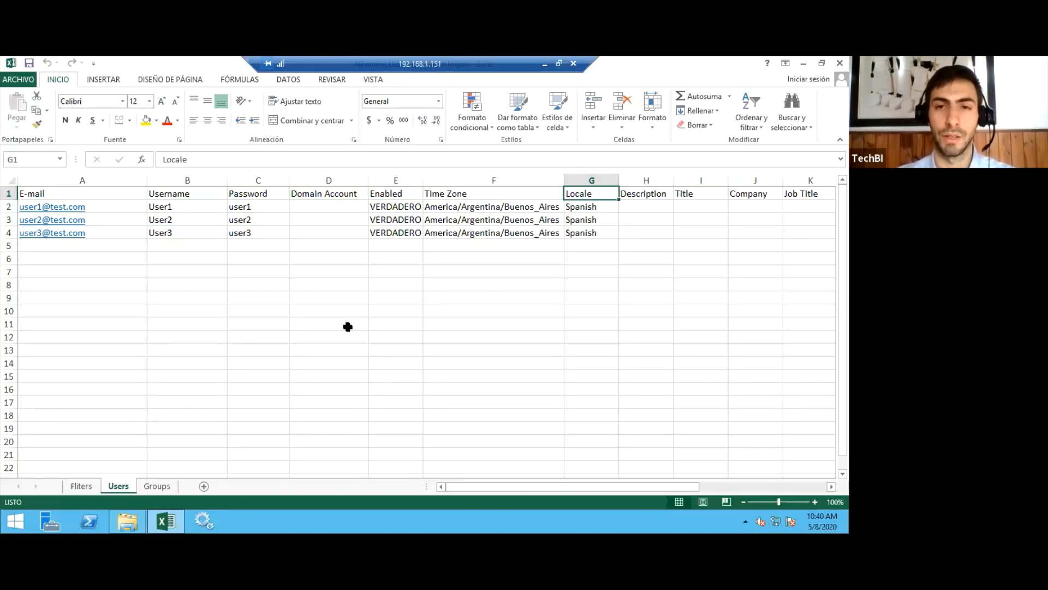
key("Right")
key("Right")
key("Right")
key("Right")
key("Right")
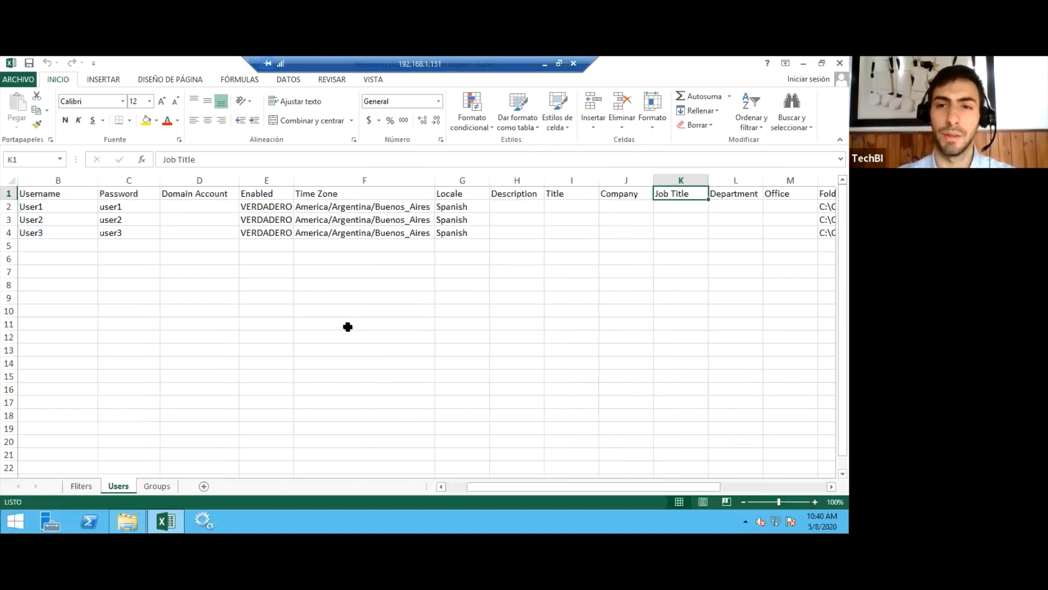
key("Right")
key("Right")
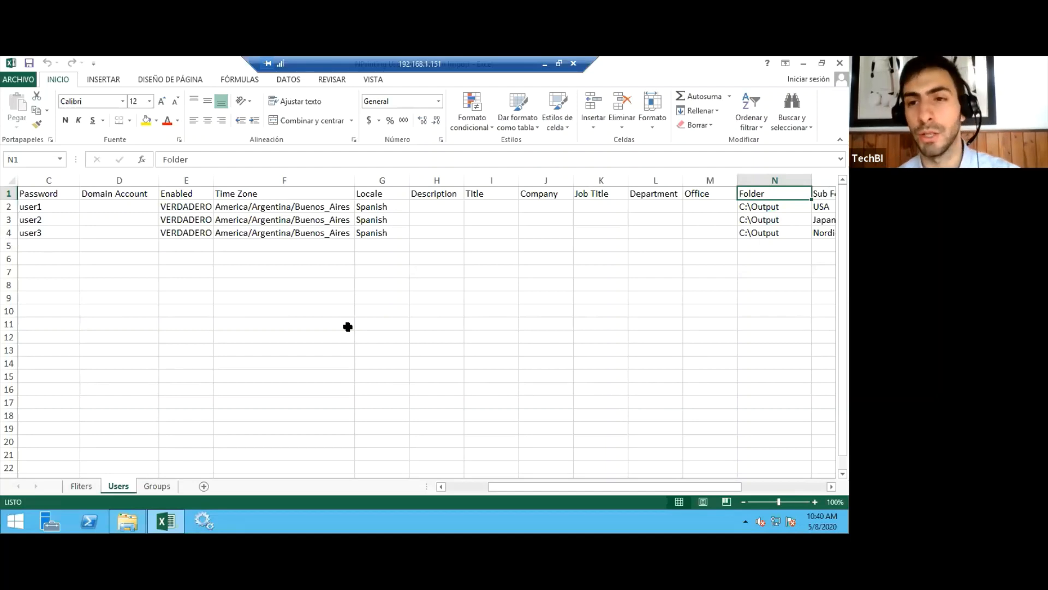
Examine the Folder and Sub Folder columns, comparing the output path defined for each of the three users.
key("Right")
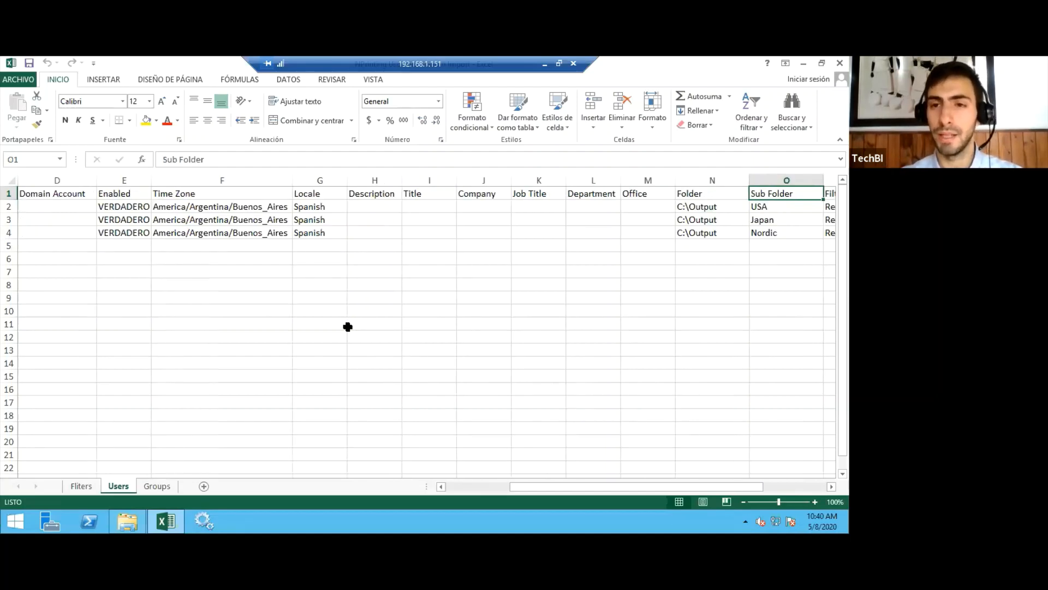
key("Right")
key("Right")
key("Left")
key("Left")
key("Left")
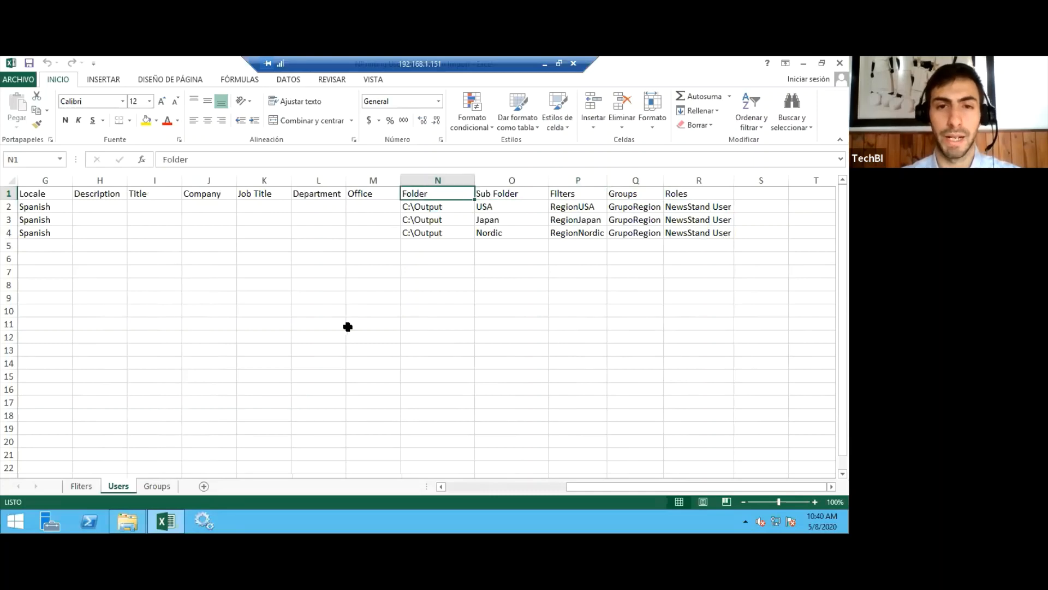
key("Down")
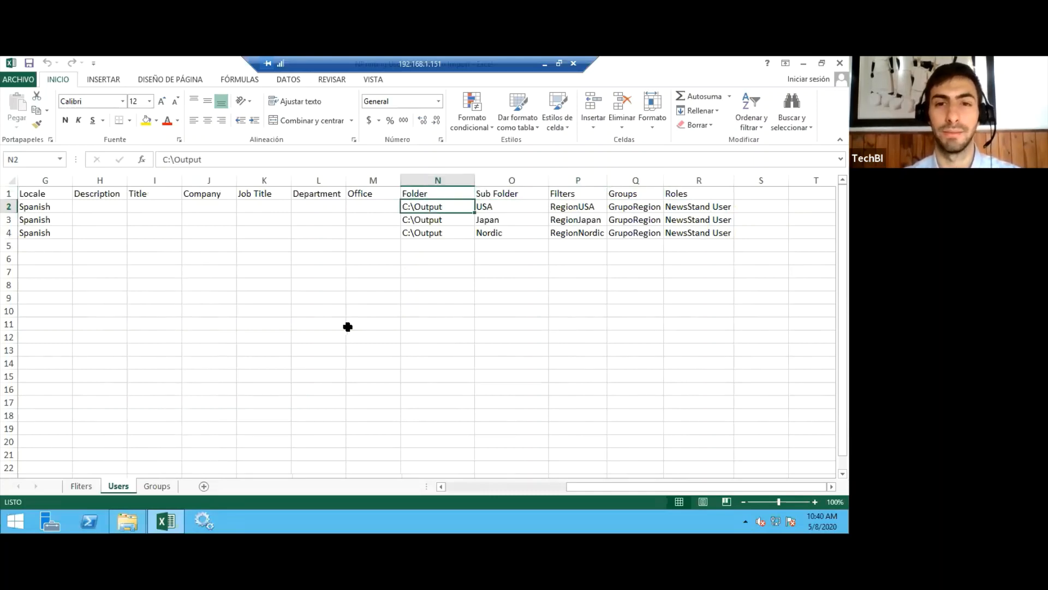
key("shift+Right")
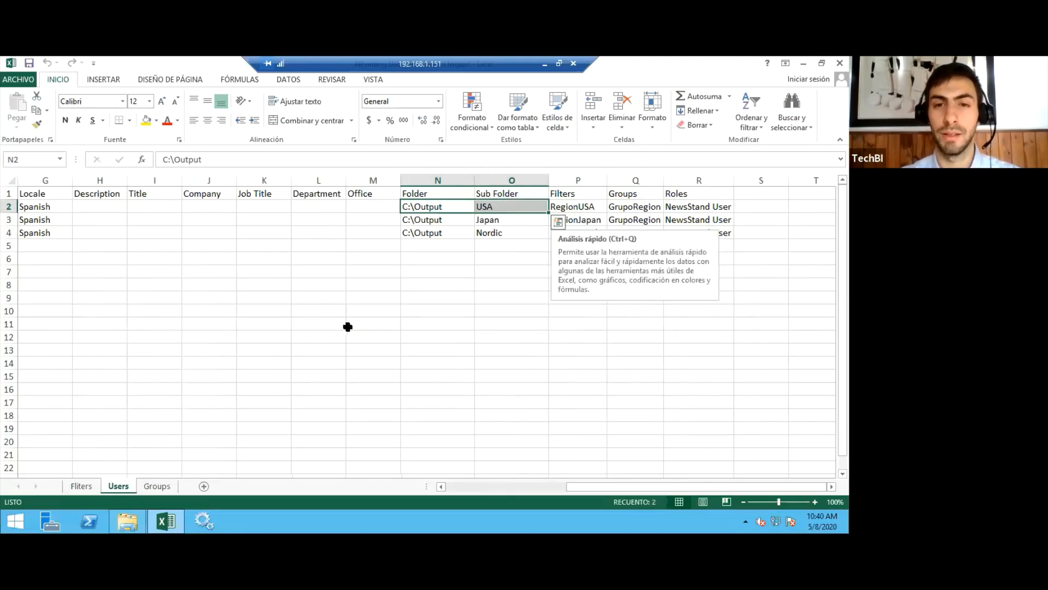
key("Down")
key("shift+Right")
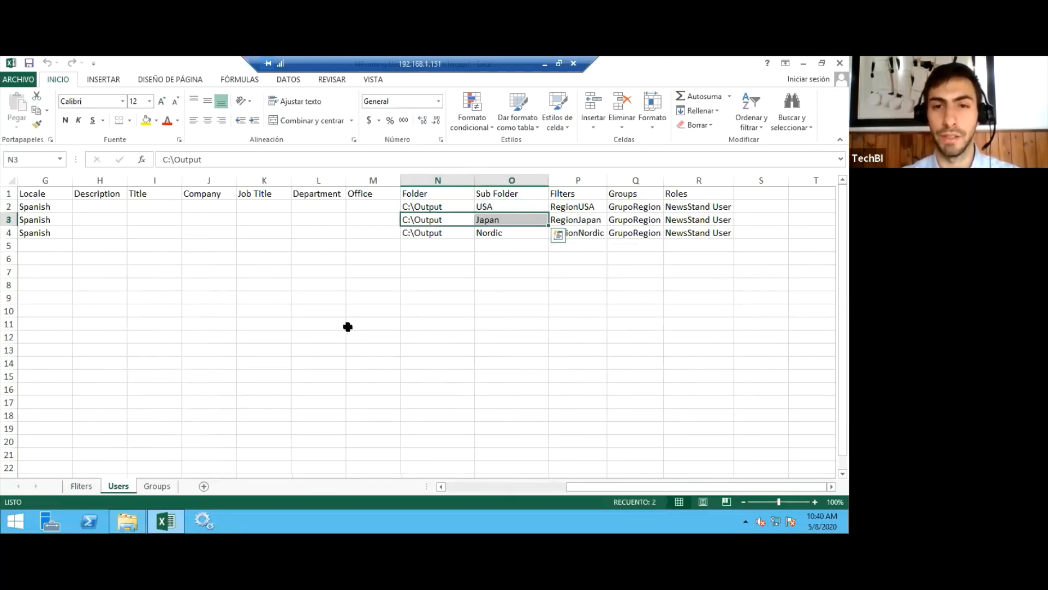
key("Down")
key("shift+Right")
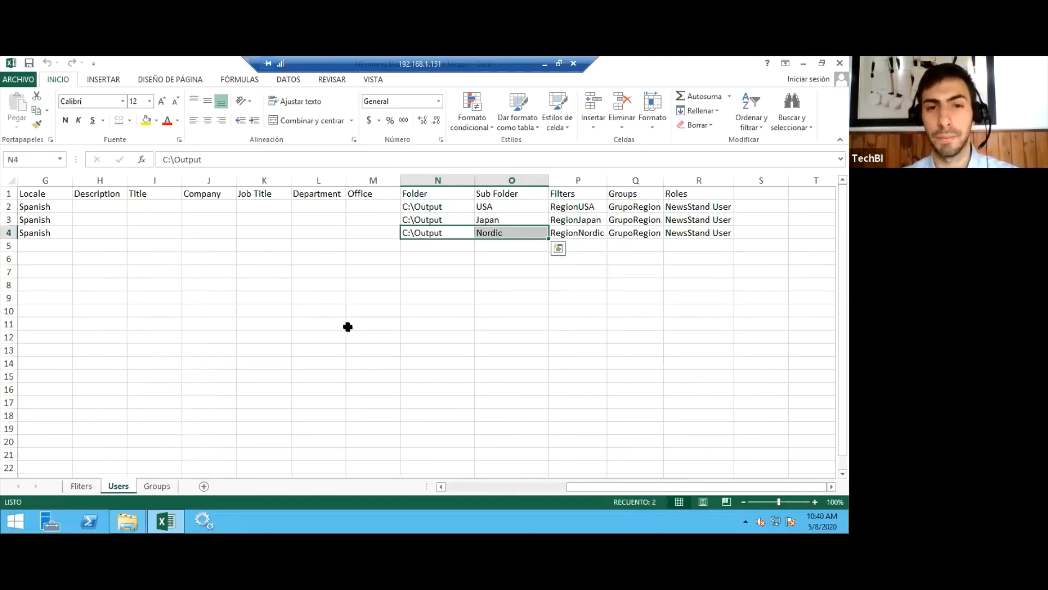
key("Up")
key("Up")
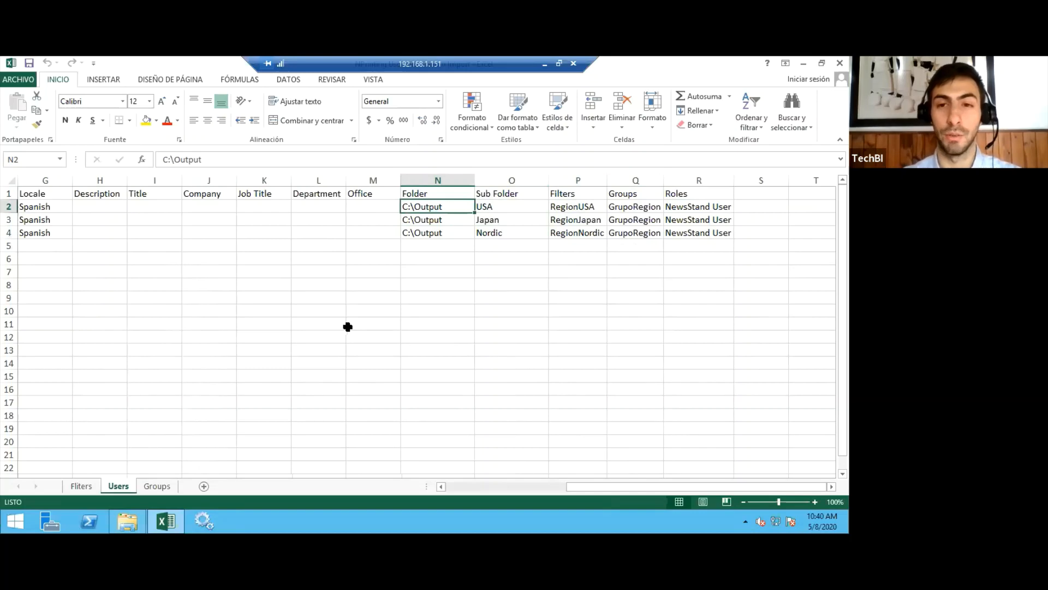
Examine the Filters column of the Users sheet to see which region filter is assigned to each user.
key("Right")
key("Right")
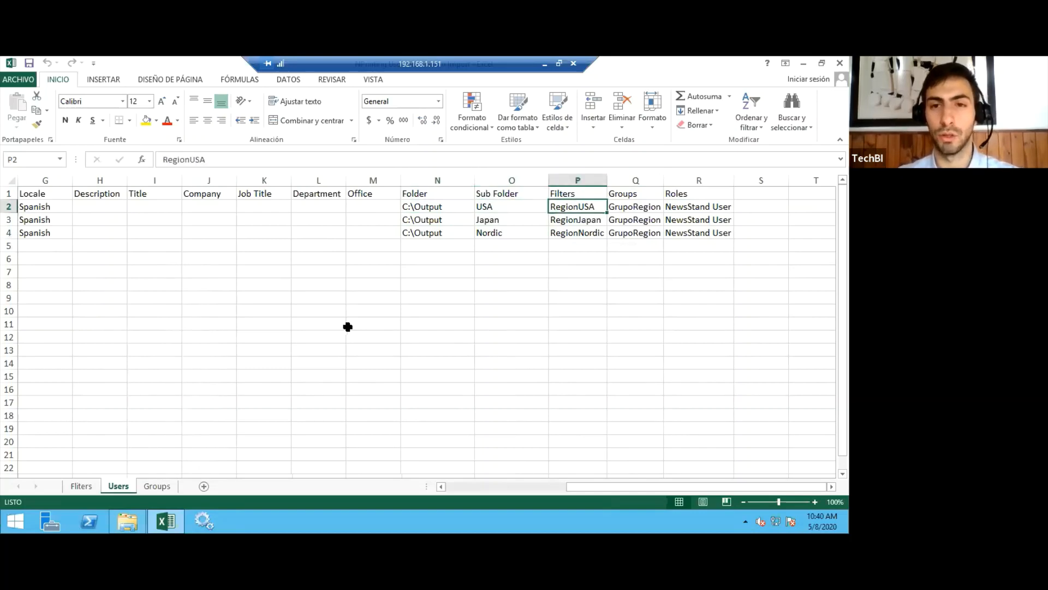
key("Down")
key("Up")
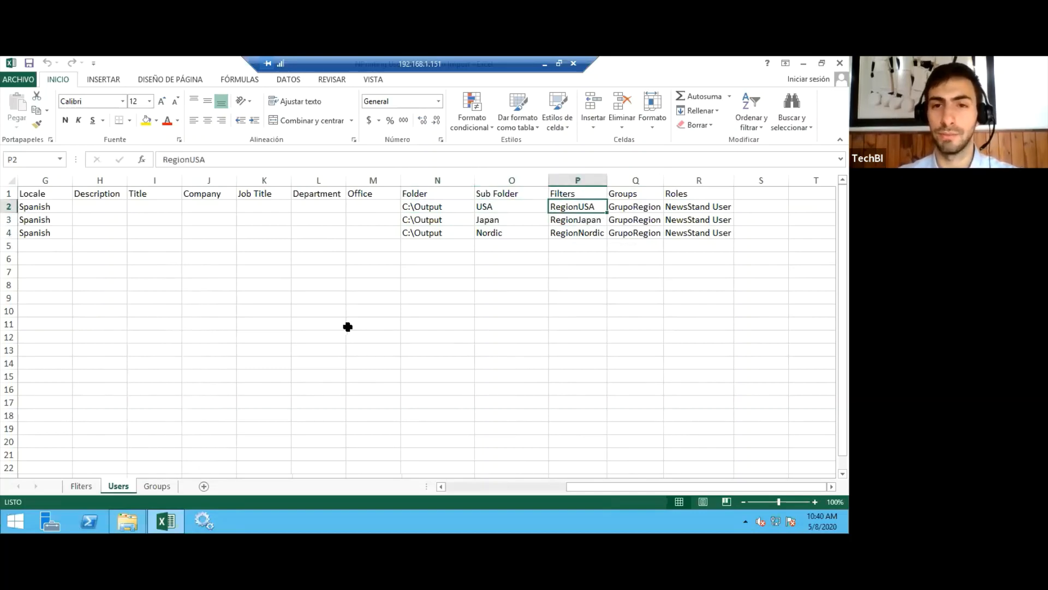
key("Right")
key("Left")
key("Down")
key("Down")
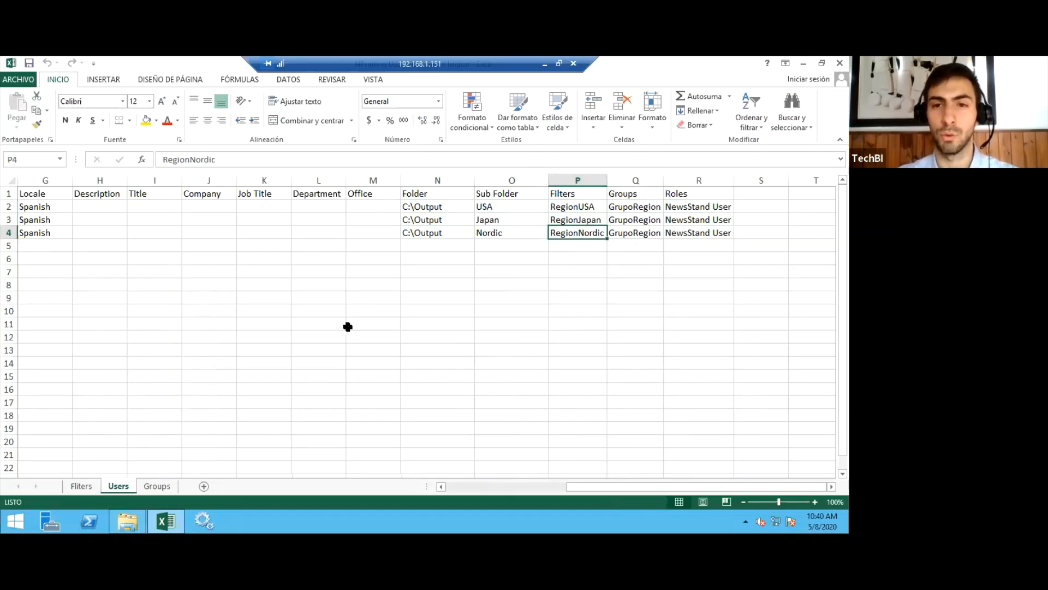
key("Up")
key("Up")
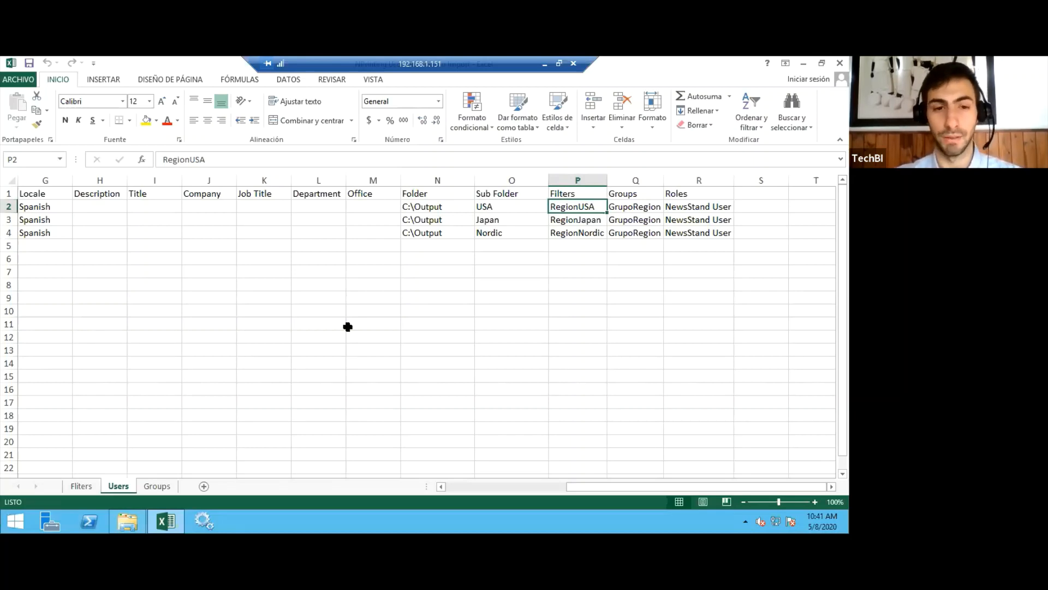
key("Down")
key("Down")
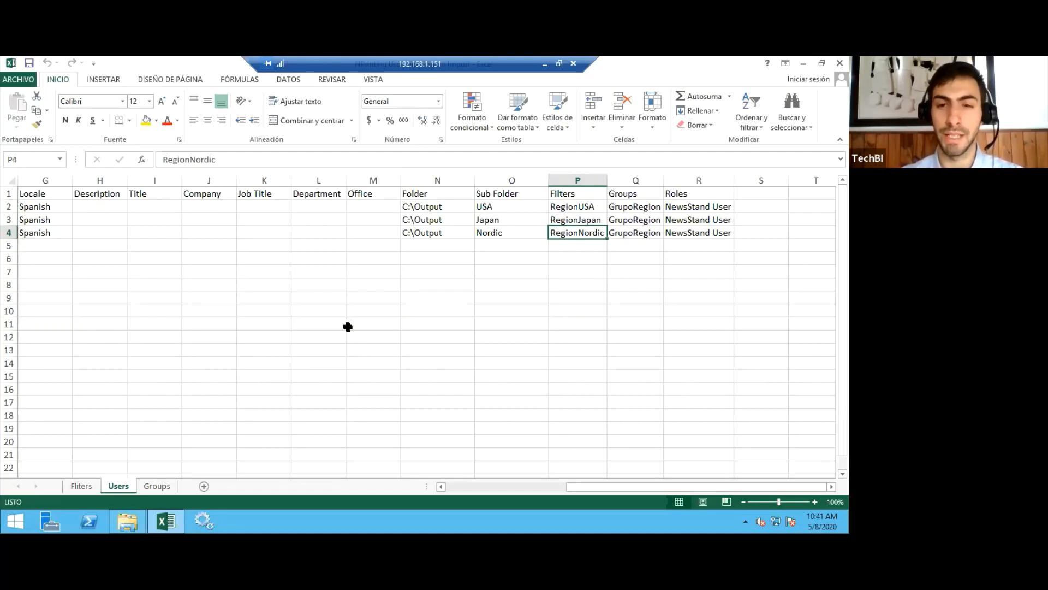
Check the Groups and Roles columns for the group and role assigned to each user row.
key("Right")
key("Up")
key("Up")
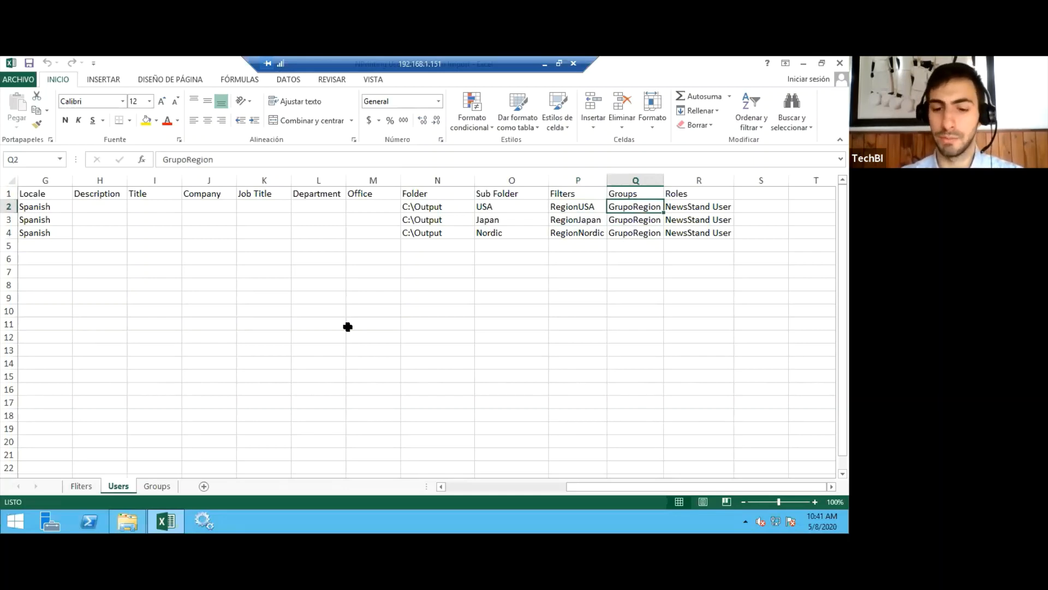
key("Down")
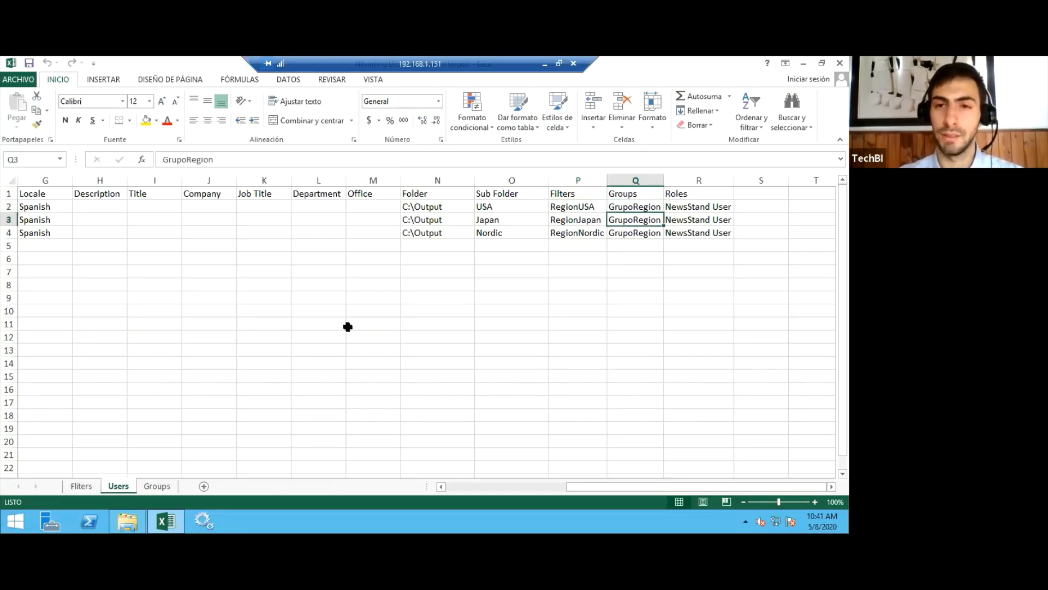
key("Up")
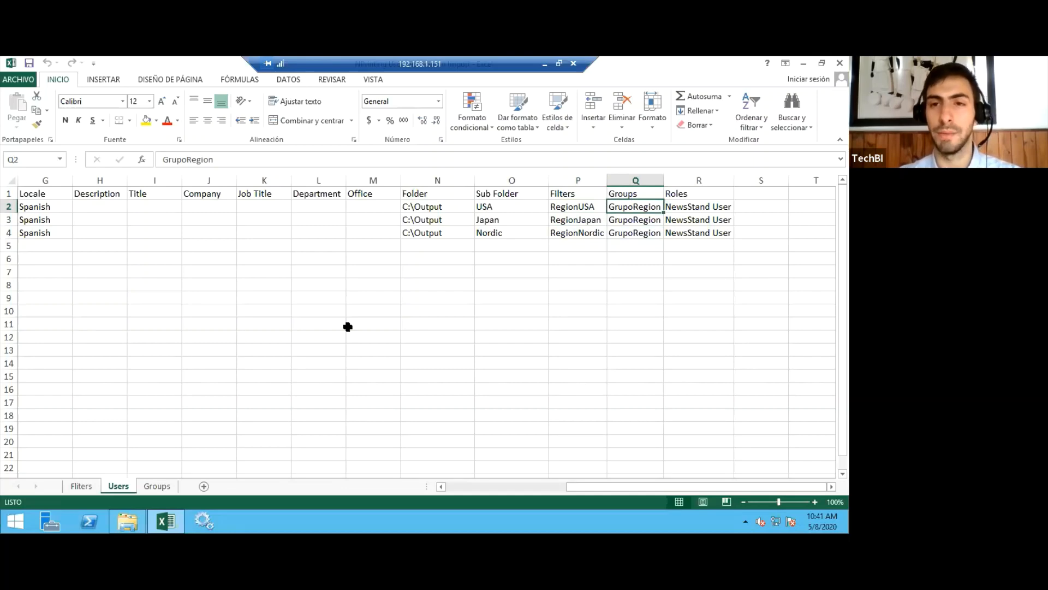
key("Right")
key("Down")
key("Down")
key("Up")
key("Up")
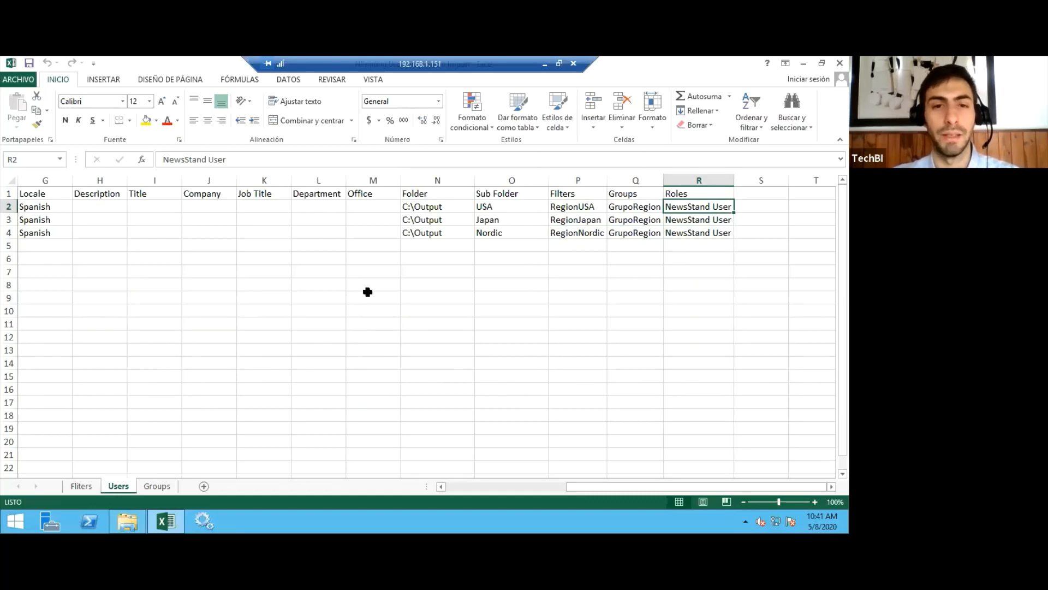
Open the Fliters sheet and review the filter names in the Name column.
left_click(86, 488)
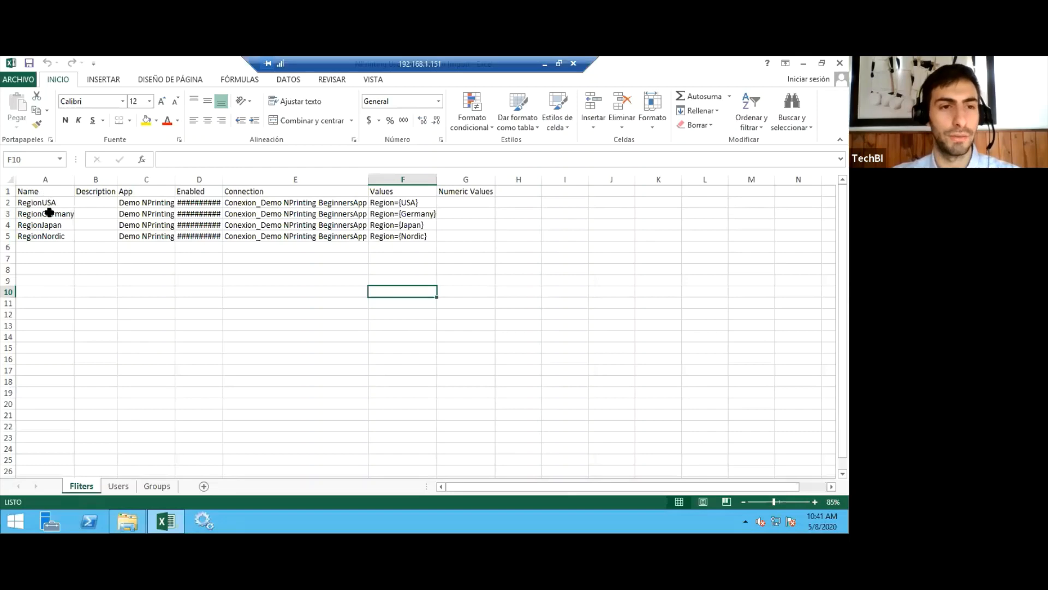
left_click(52, 201)
key("Down")
key("Down")
key("Down")
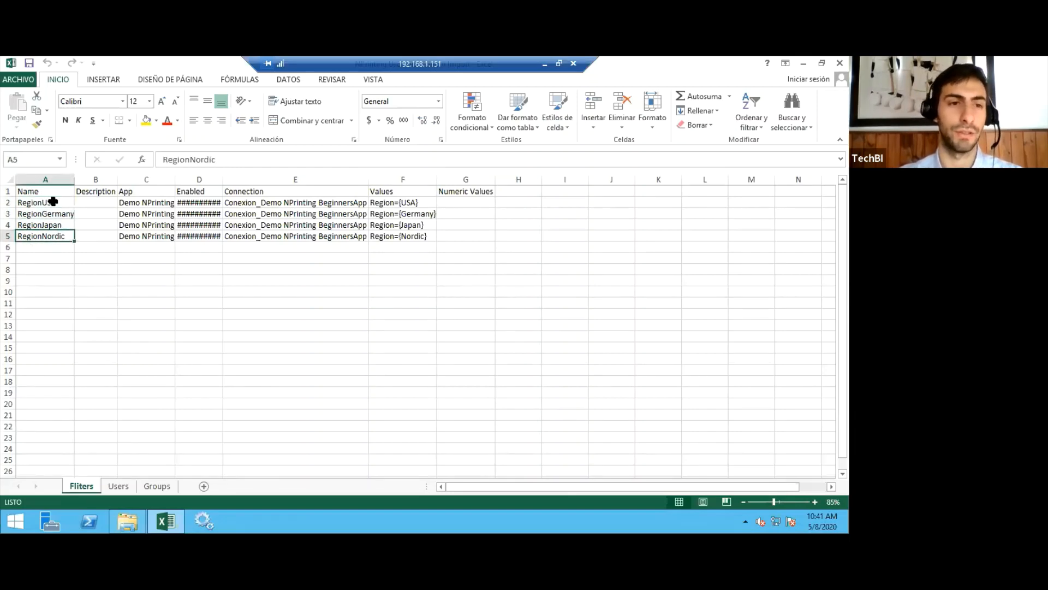
key("Up")
key("Up")
key("Up")
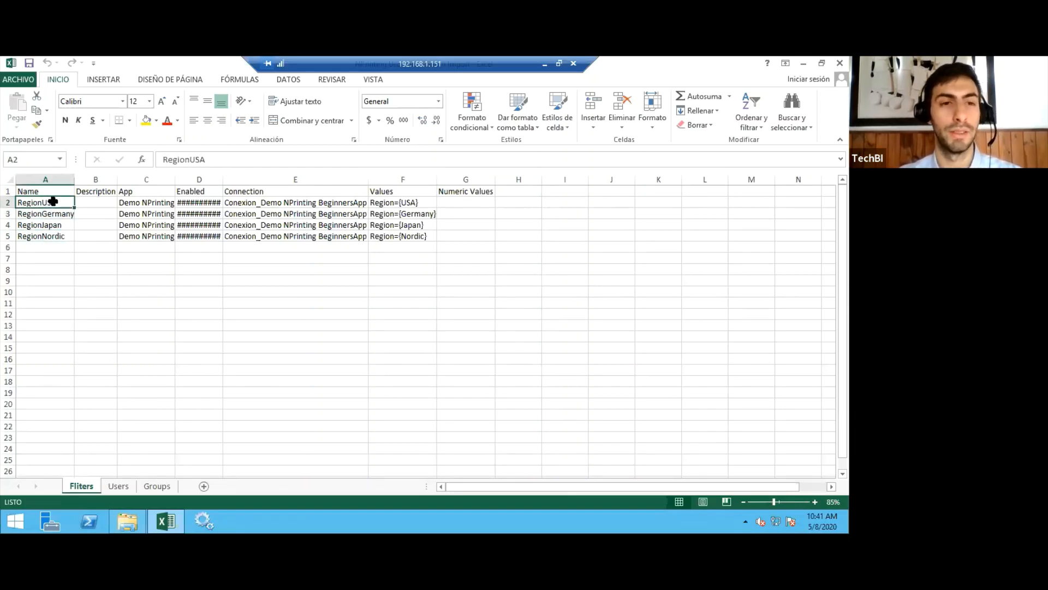
Check the App column of the RegionUSA filter and widen the Enabled column to fit its contents.
key("Right")
key("Right")
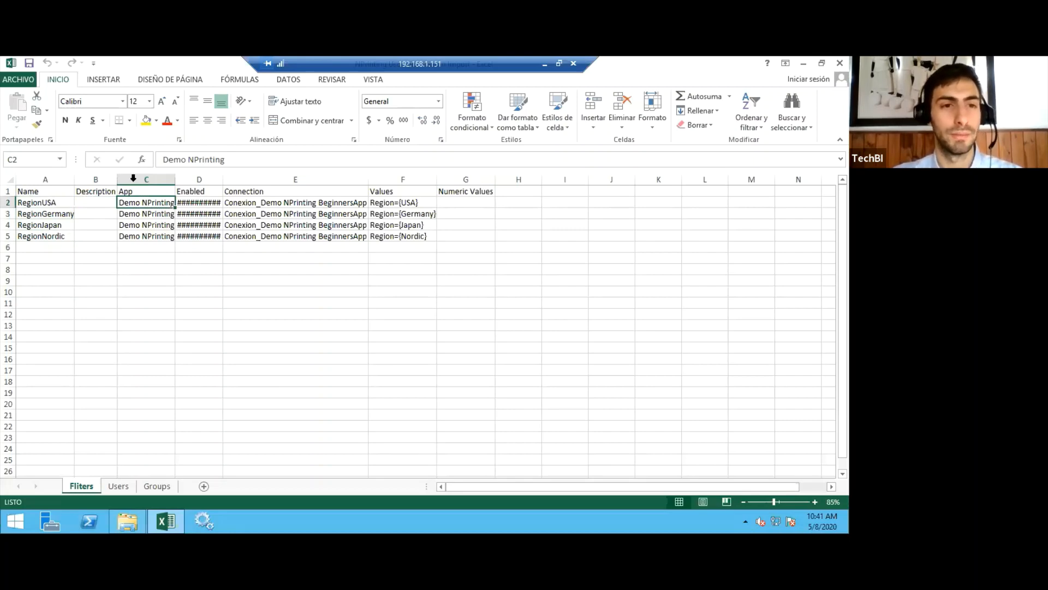
double_click(222, 177)
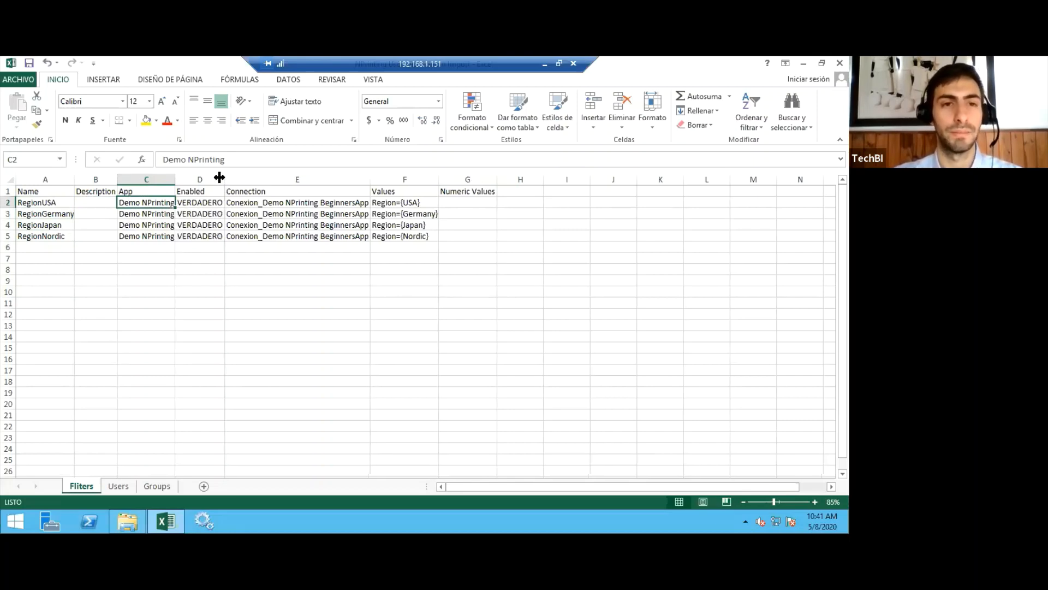
Examine the Connection column and the region condition in the Values column for each filter.
key("Right")
key("Right")
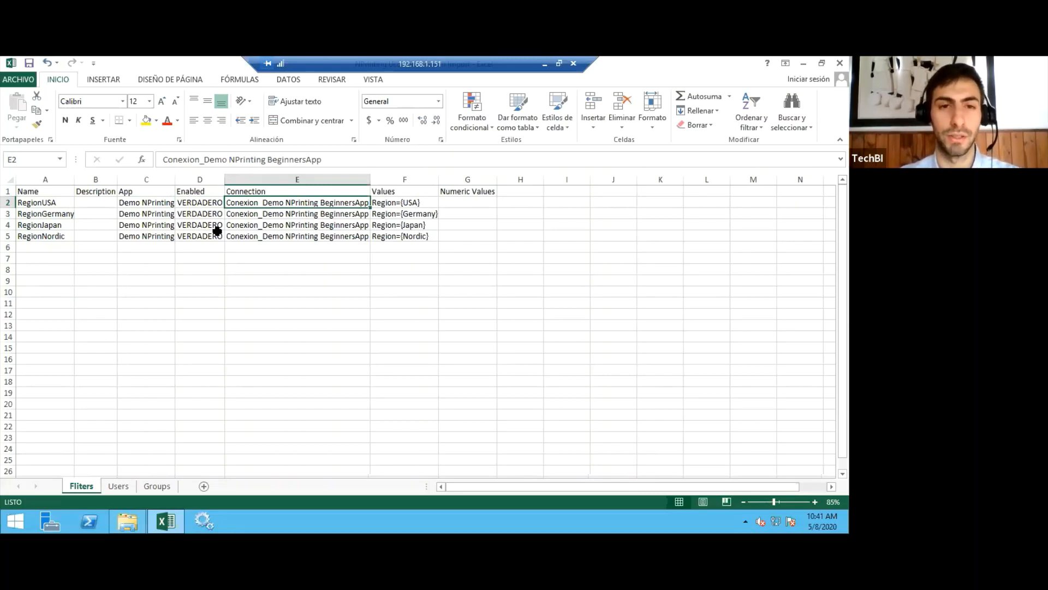
key("Right")
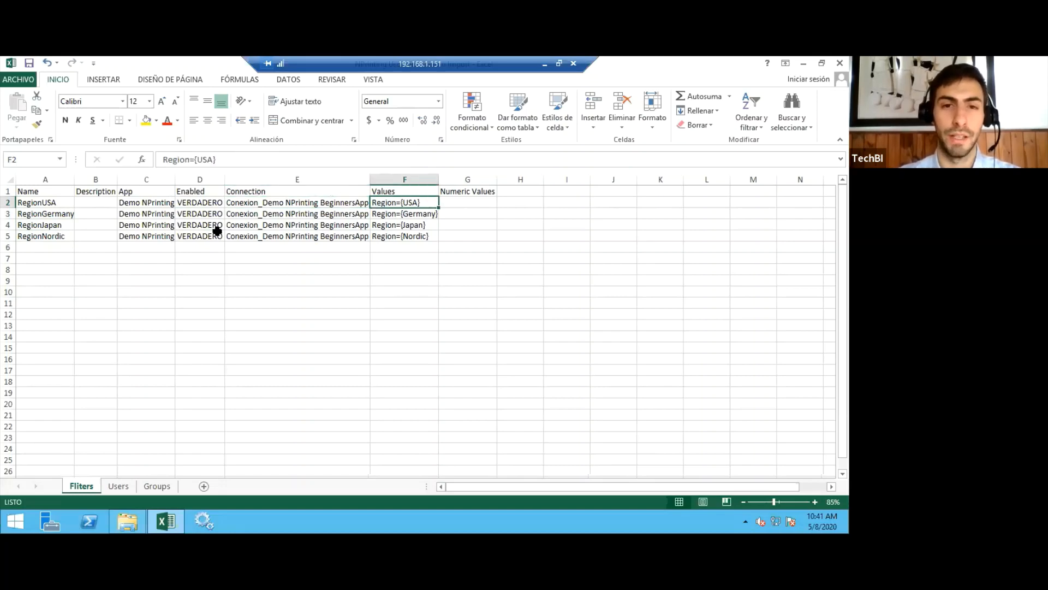
key("shift+Down")
key("shift+Down")
key("shift+Down")
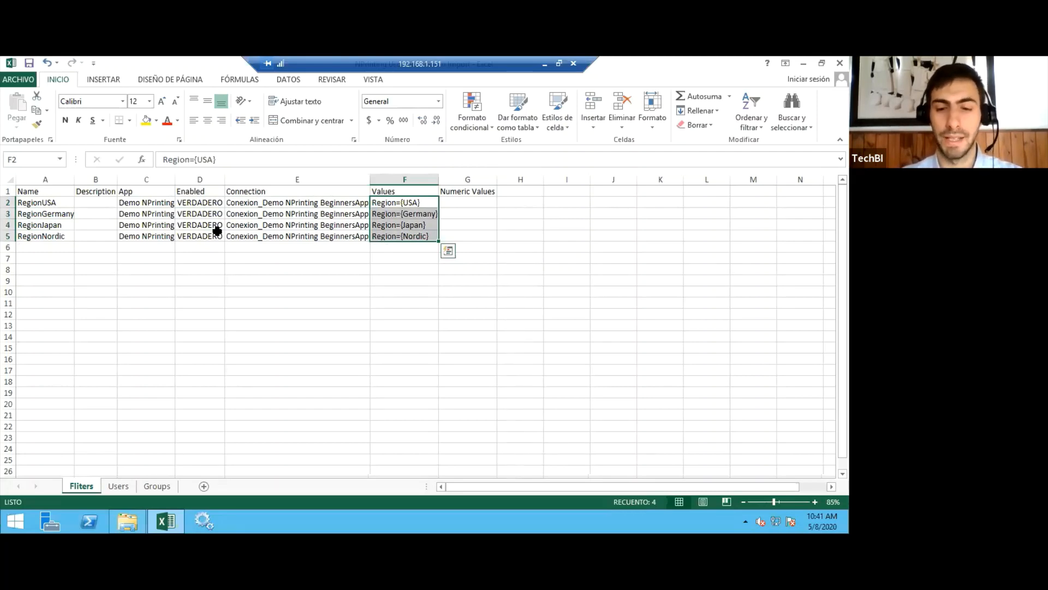
key("Down")
key("Down")
key("Down")
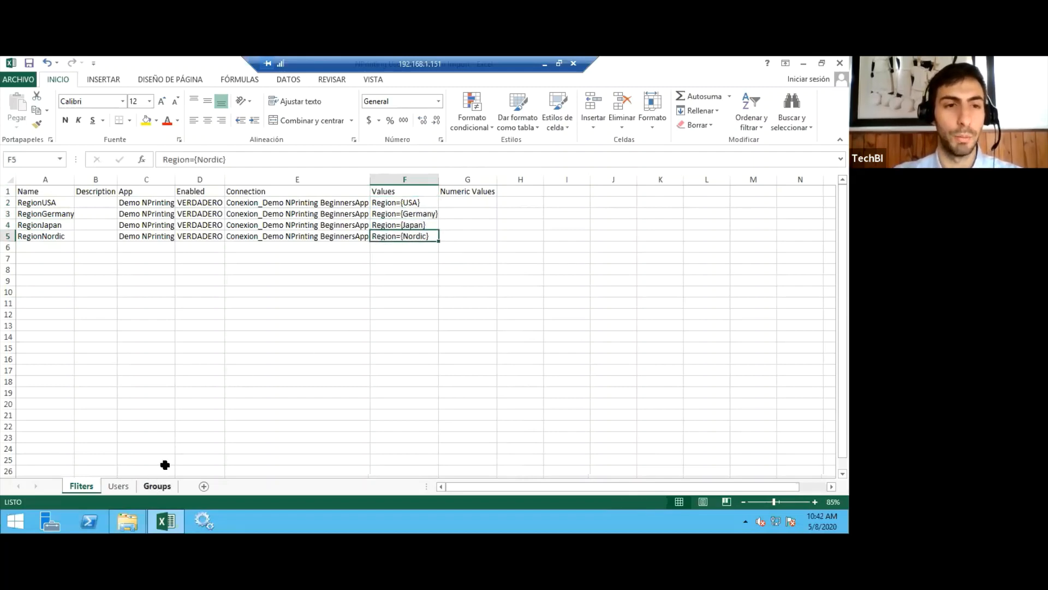
Open the Groups sheet and examine the group row's Name, Description and Enabled columns.
left_click(157, 486)
left_click(124, 255)
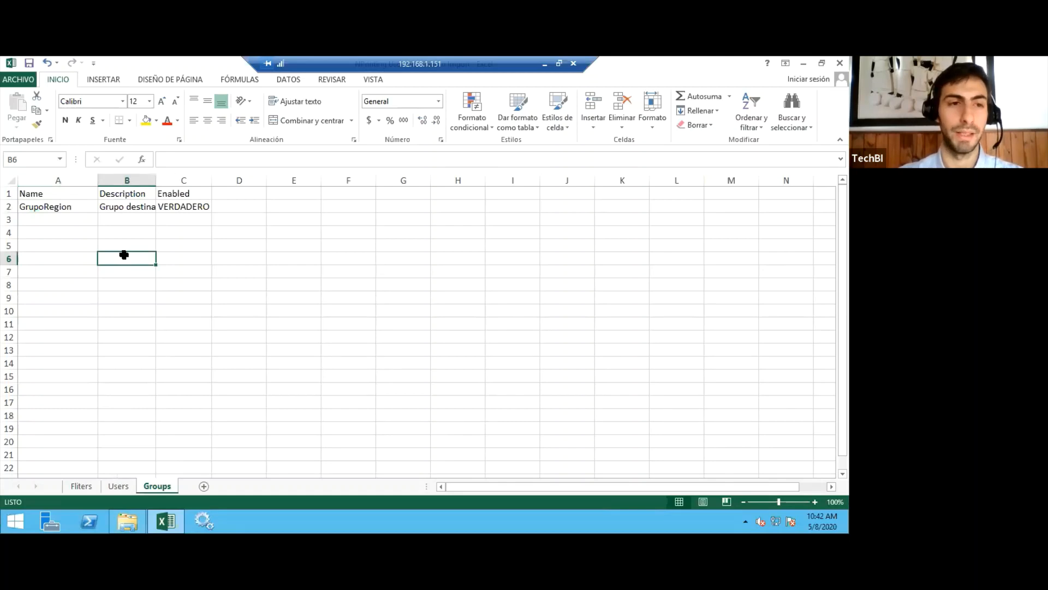
key("Up")
key("Up")
key("Up")
key("Up")
key("Left")
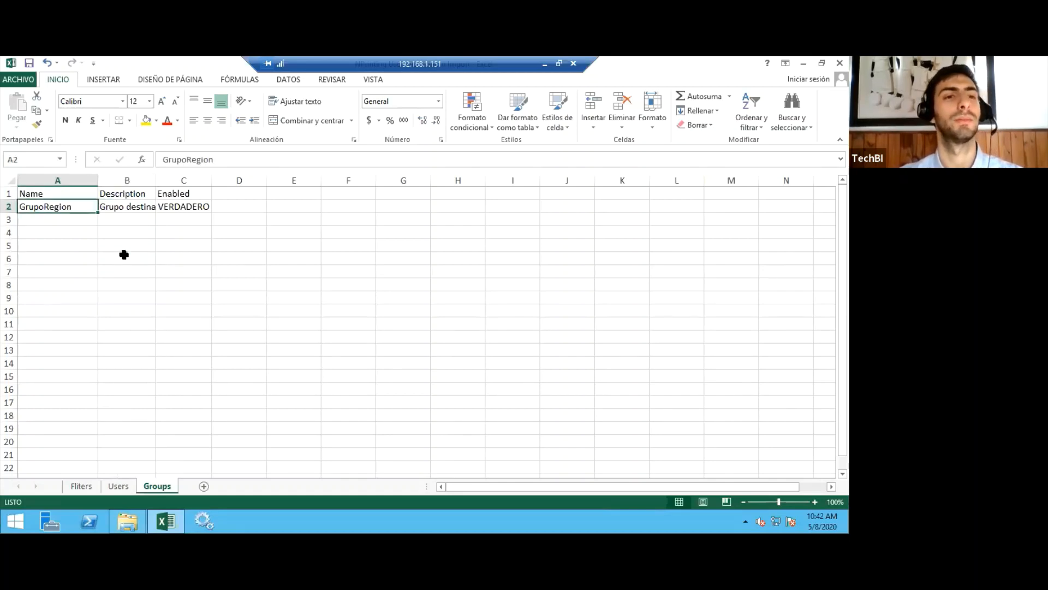
Review the name and description cells of the GrupoRegion row in the Groups sheet.
key("Right")
key("Right")
key("Left")
key("Left")
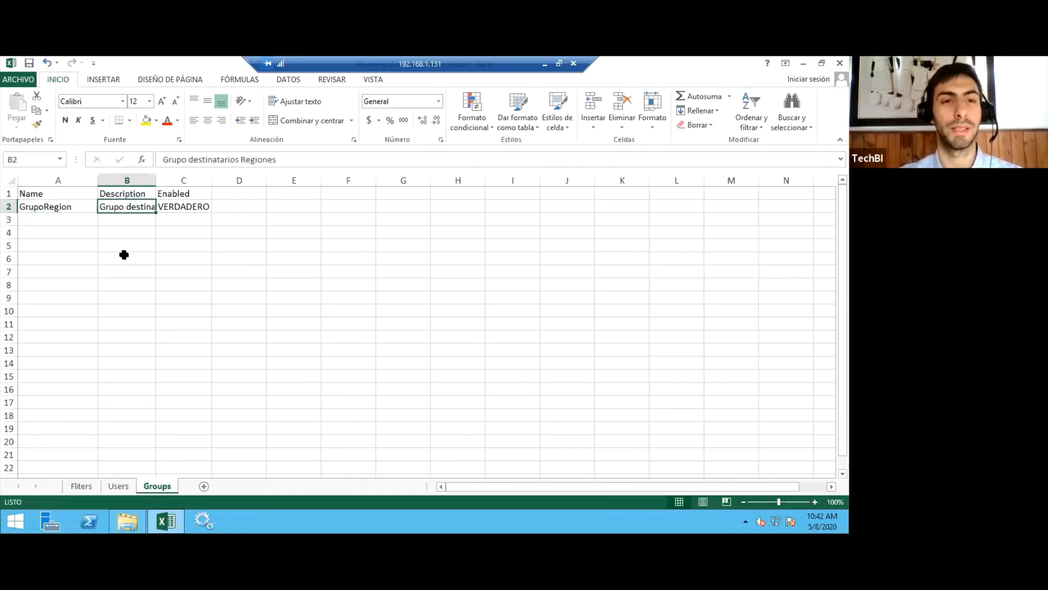
key("Right")
key("Right")
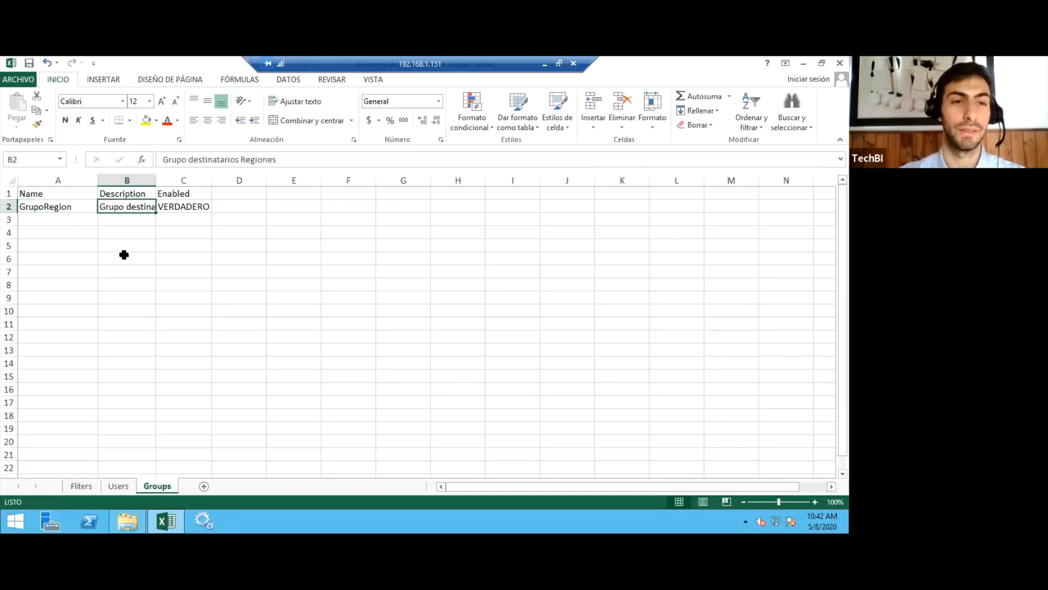
key("Left")
key("Left")
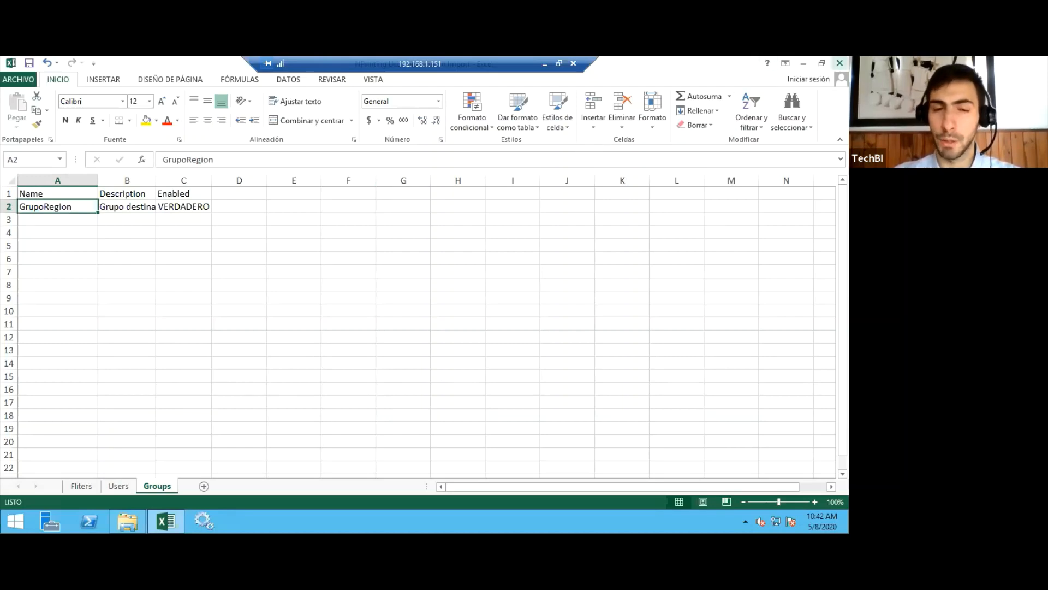
Close the import workbook and minimize the remote desktop session to return to the Qlik NPrinting console.
left_click(840, 63)
left_click(425, 307)
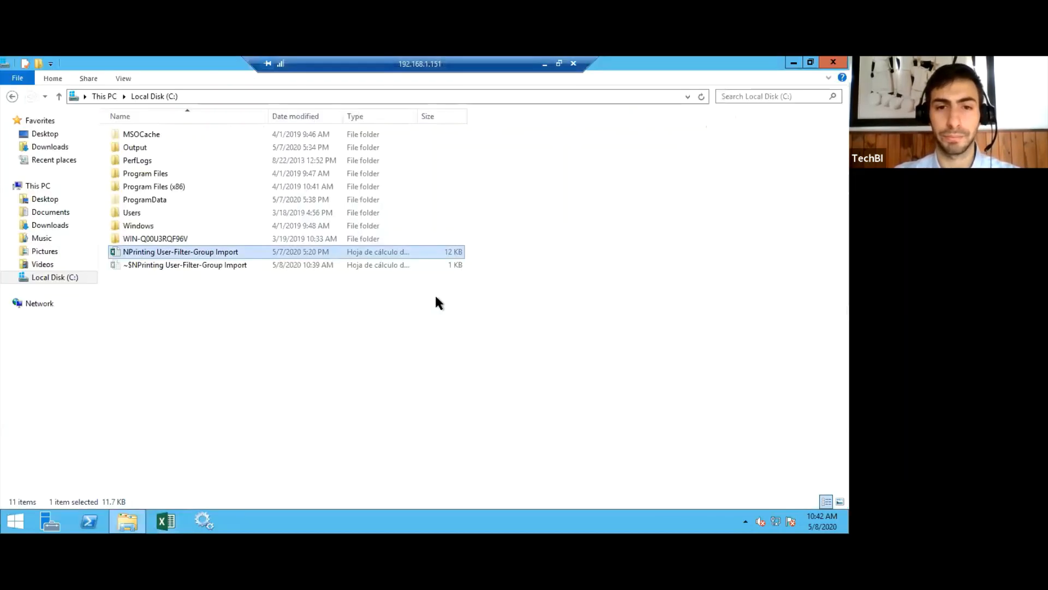
left_click(545, 66)
Open the import task Demo_NPrinting_TareaImportacion, check its Excel file path and settings, and run it immediately.
left_click(328, 115)
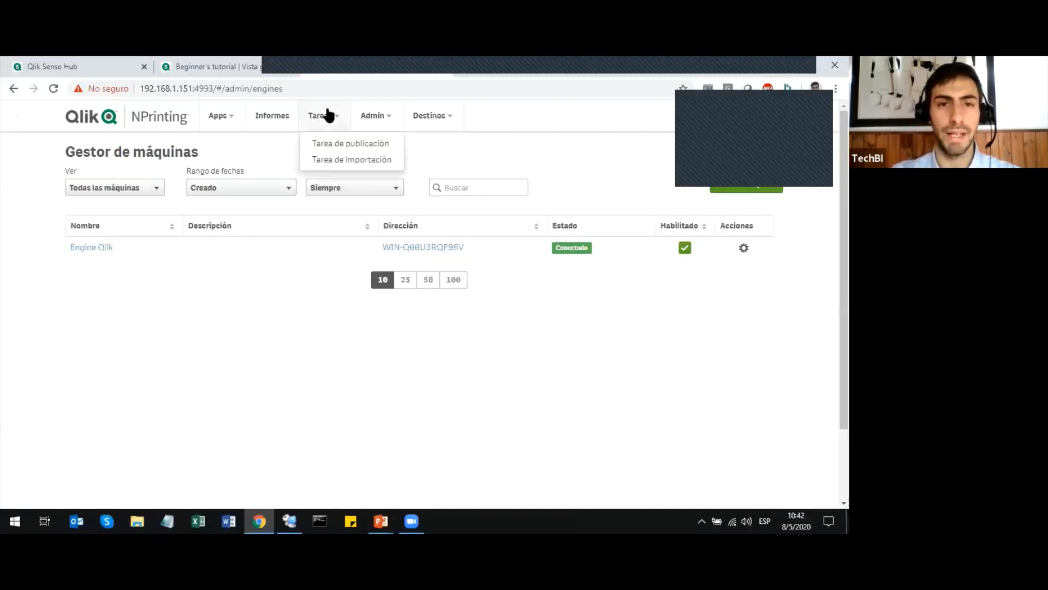
left_click(341, 159)
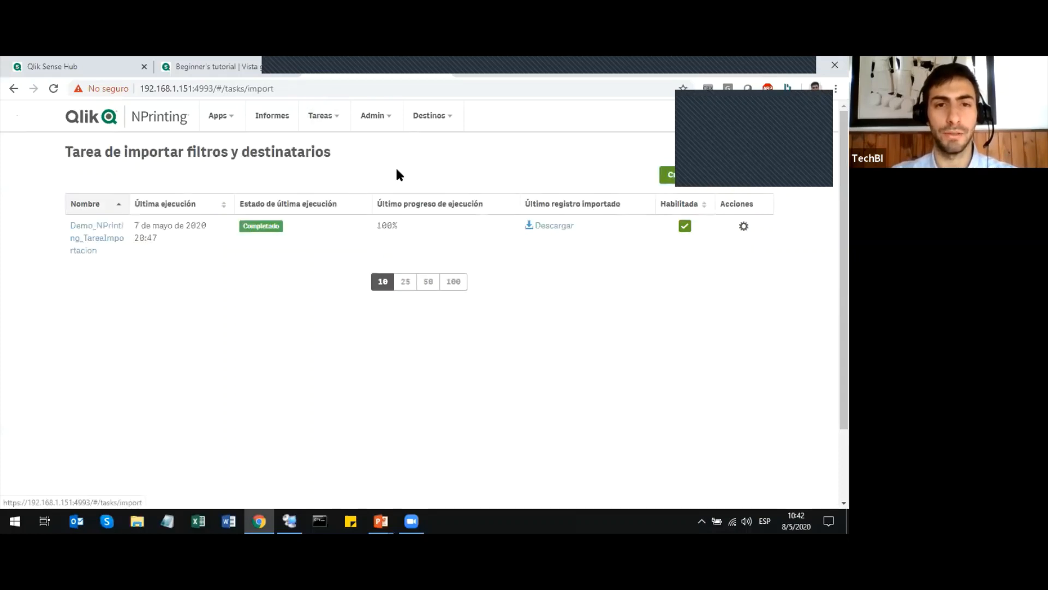
left_click(101, 241)
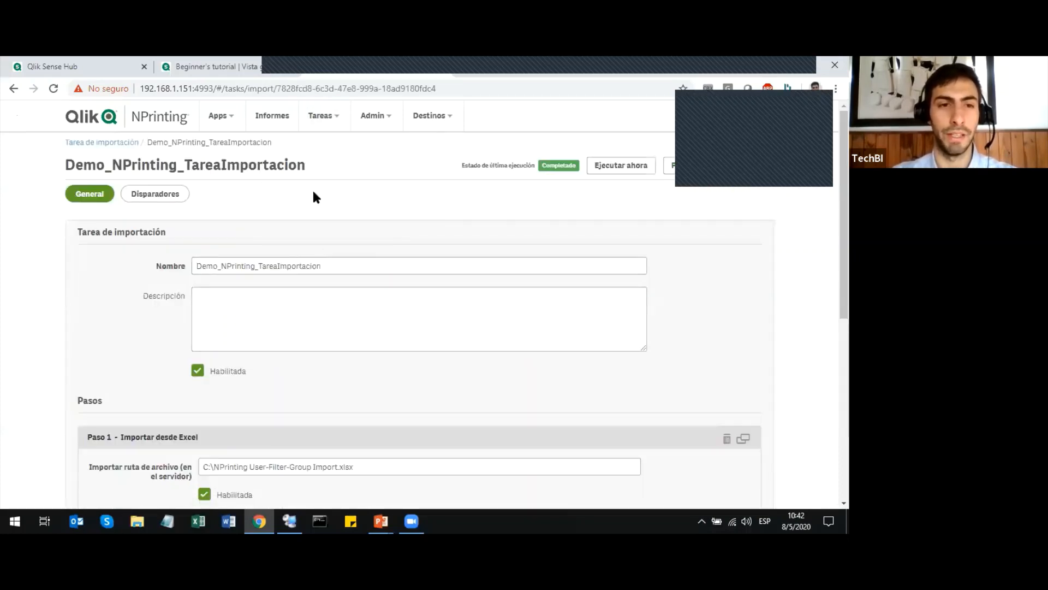
scroll(313, 197, "down", 2)
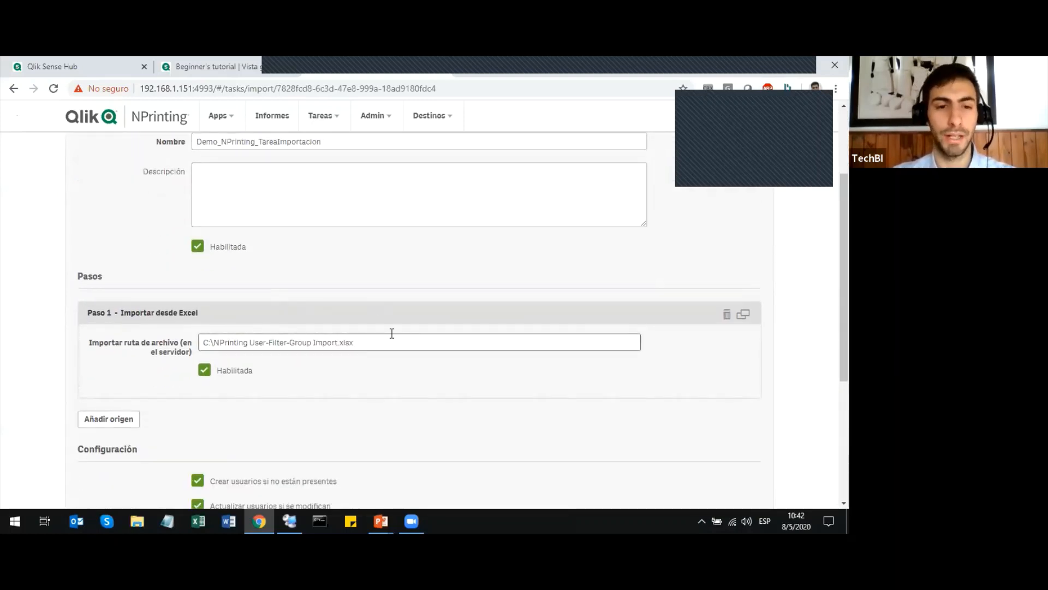
scroll(296, 378, "down", 1)
scroll(357, 377, "up", 1)
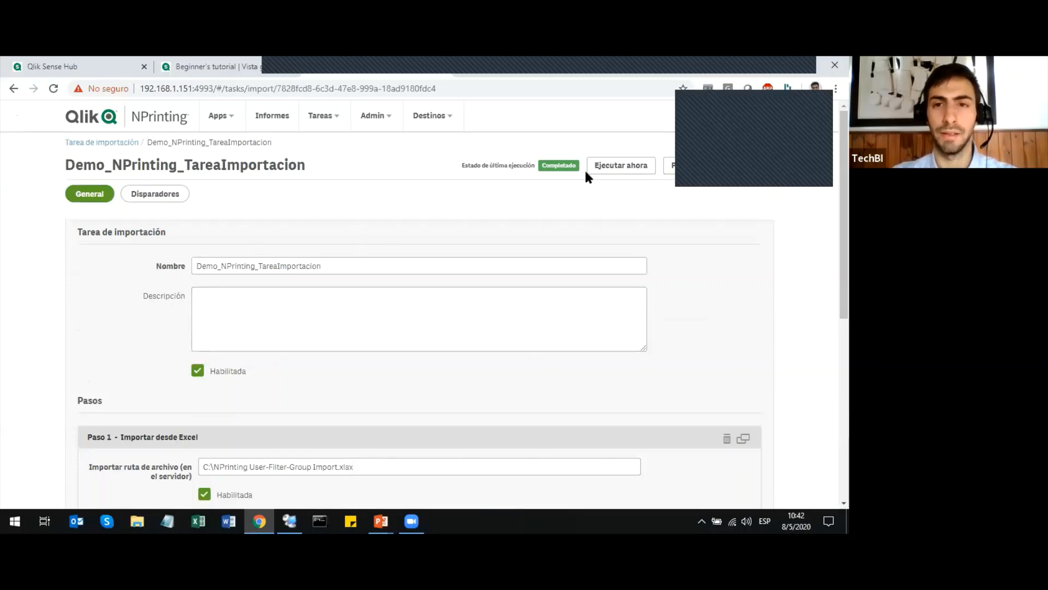
left_click(621, 166)
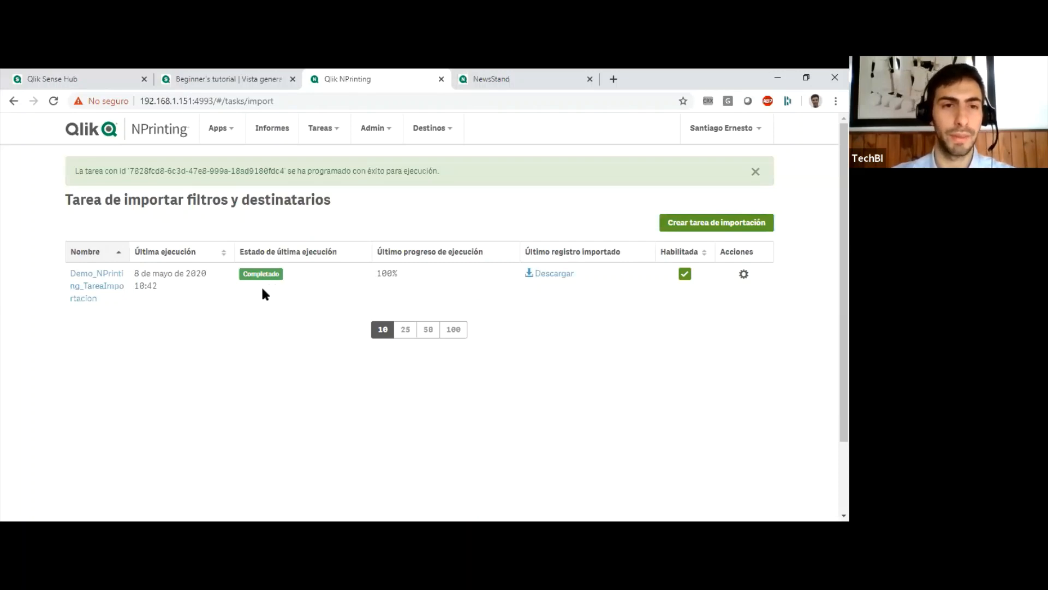
Open the Filtros list, inspect the general settings and fields of the RegionUSA filter, and return to the list.
left_click(227, 130)
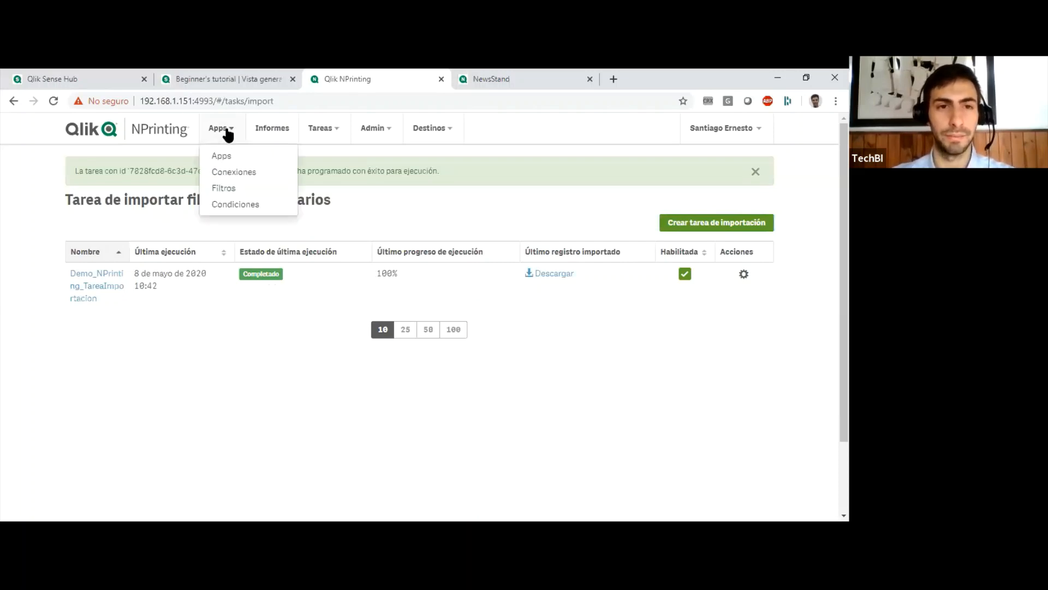
left_click(226, 189)
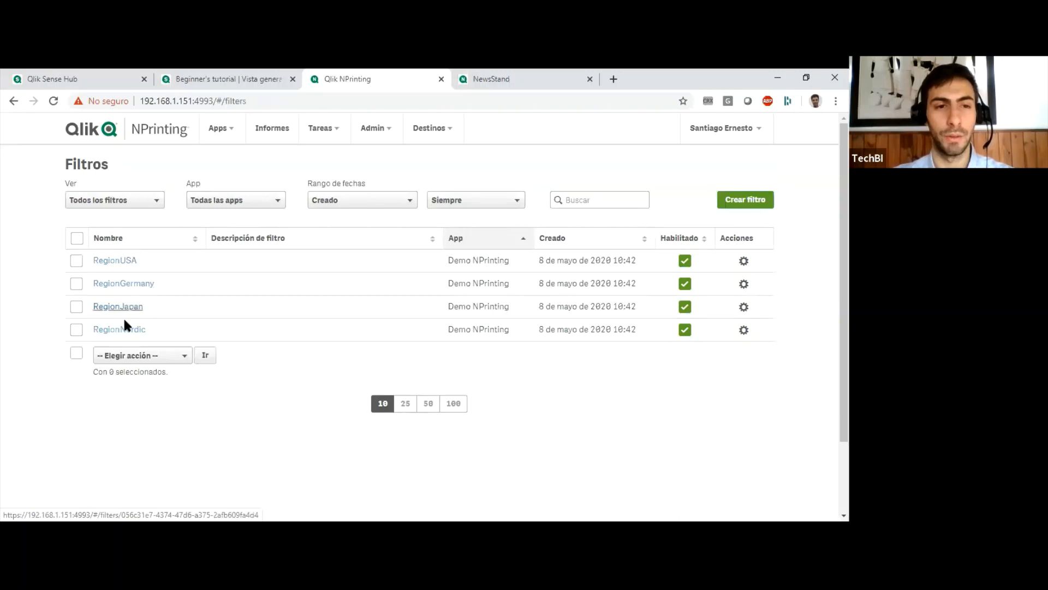
left_click(115, 261)
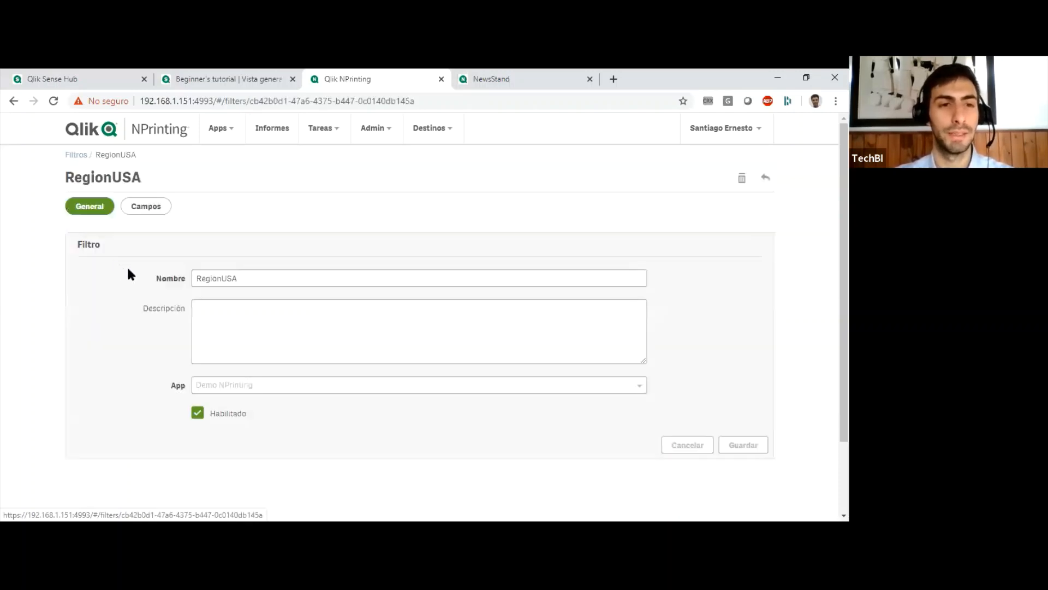
left_click(159, 207)
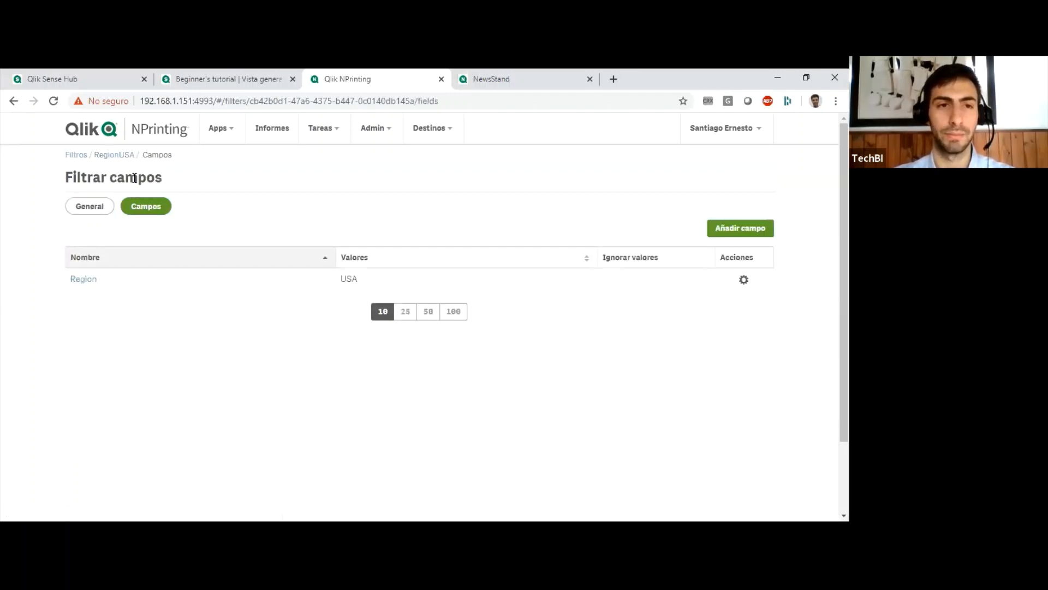
left_click(121, 155)
left_click(77, 156)
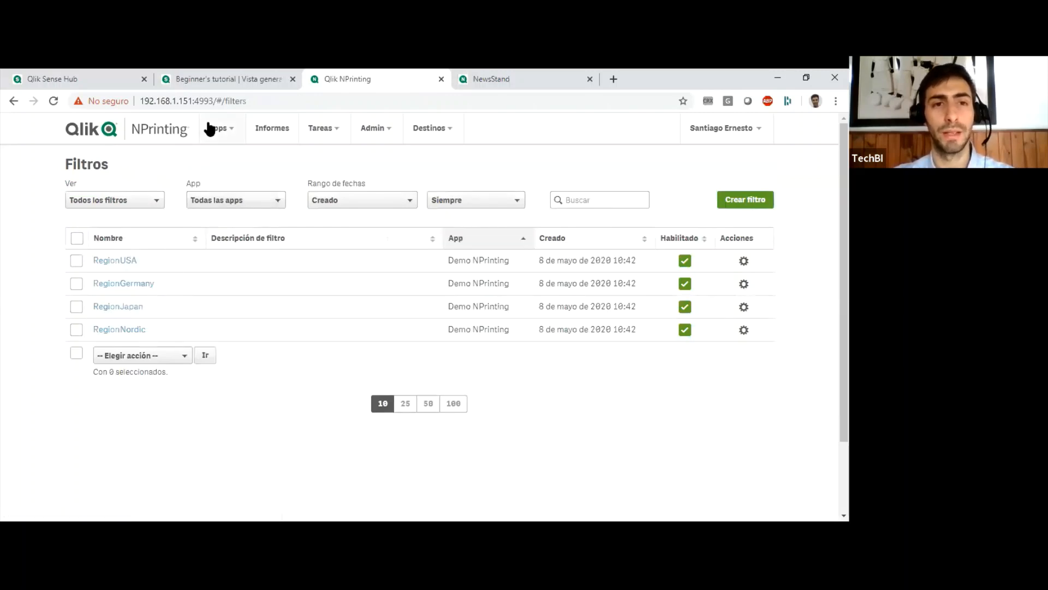
Open the Usuarios list and examine the names and e-mail addresses of User1, User2 and User3.
left_click(361, 131)
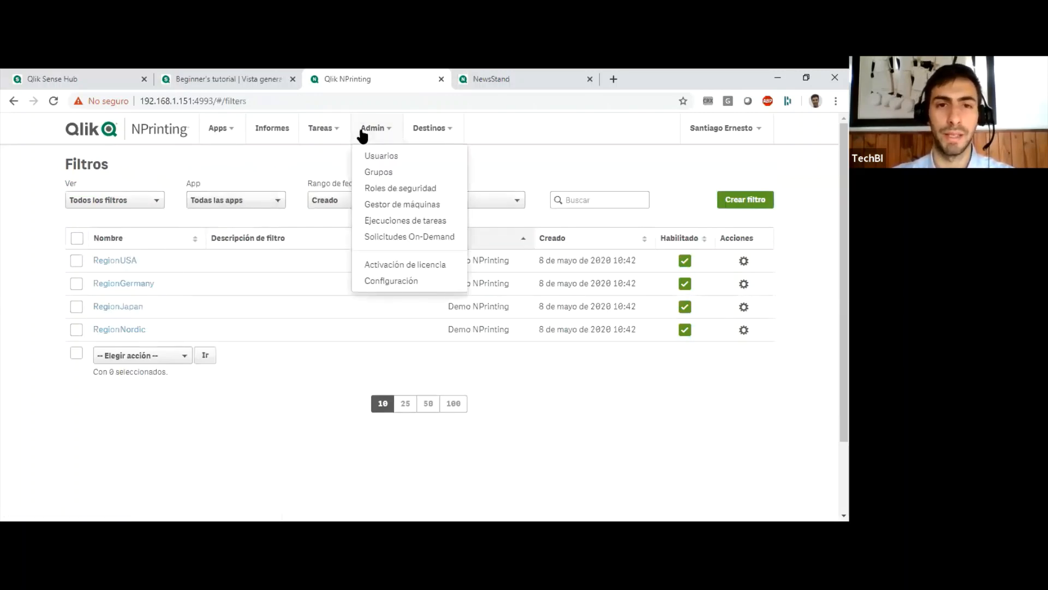
left_click(381, 157)
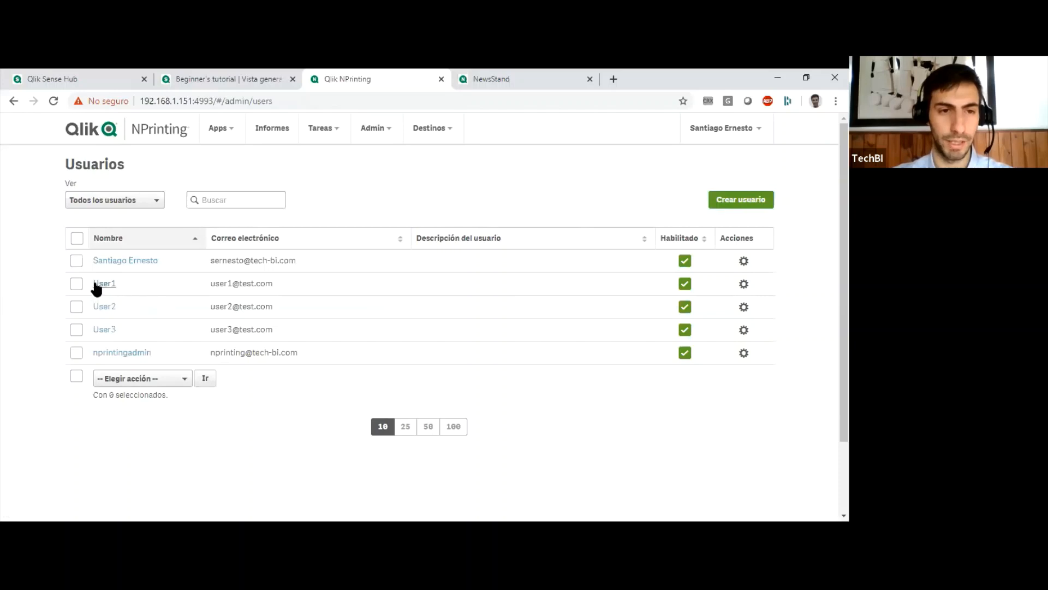
left_click_drag(89, 280, 287, 319)
left_click(272, 462)
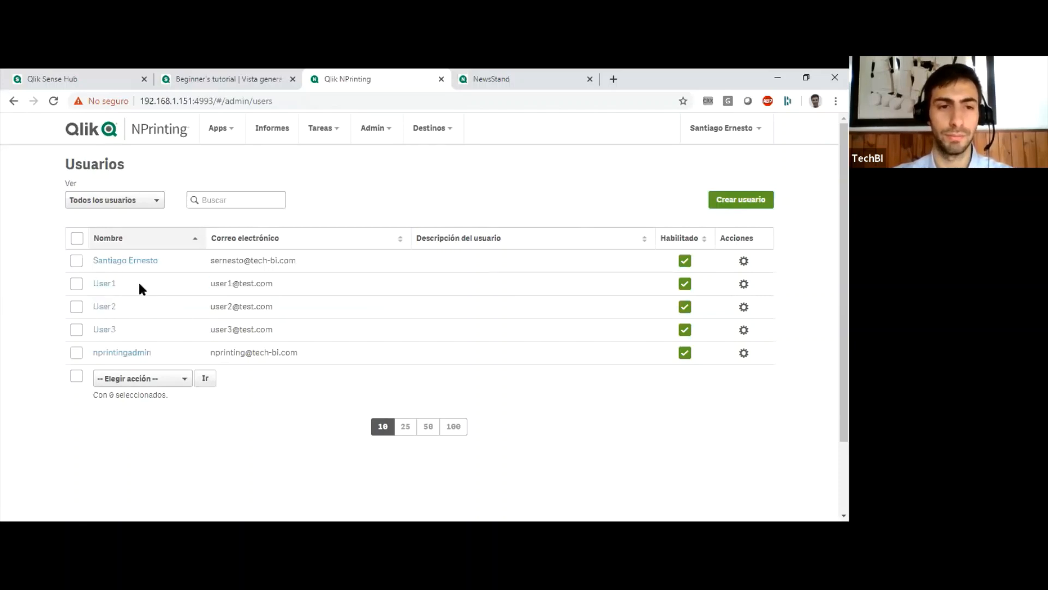
Open User1 and check the output folder and subfolder in its general settings.
left_click(104, 283)
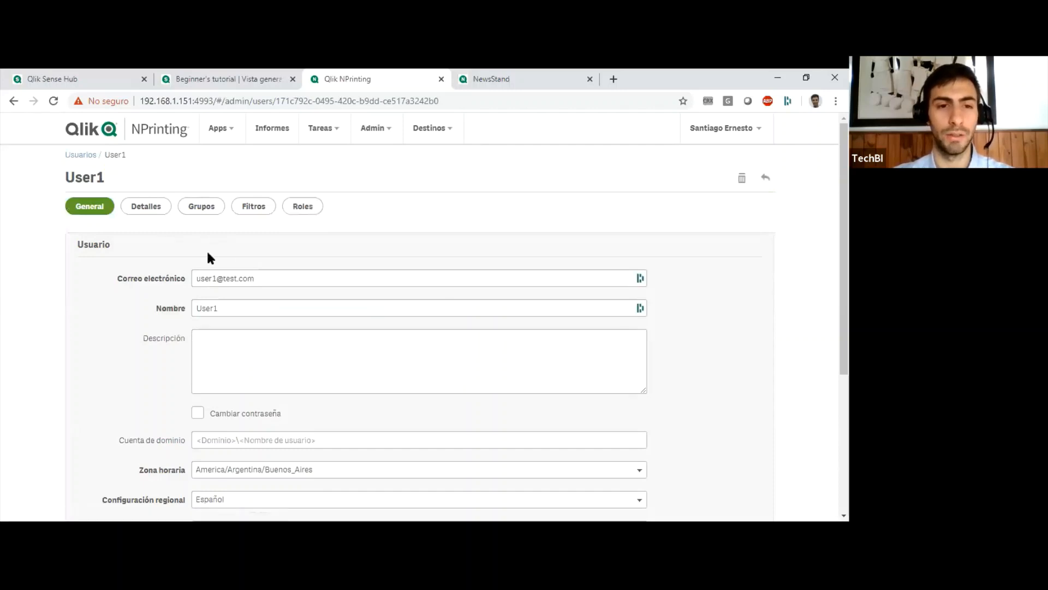
scroll(107, 318, "down", 3)
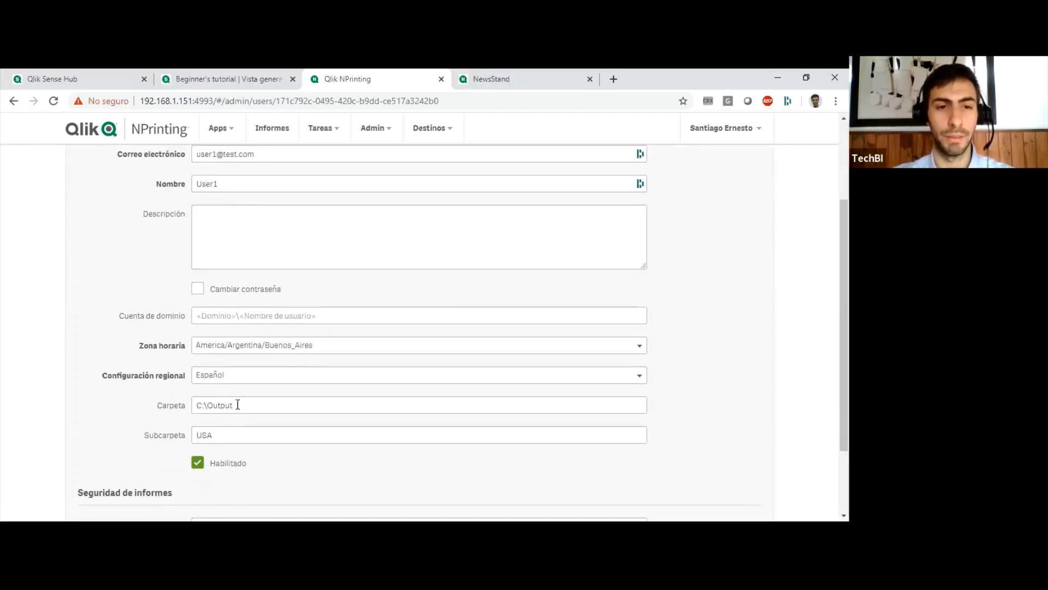
left_click_drag(238, 404, 164, 420)
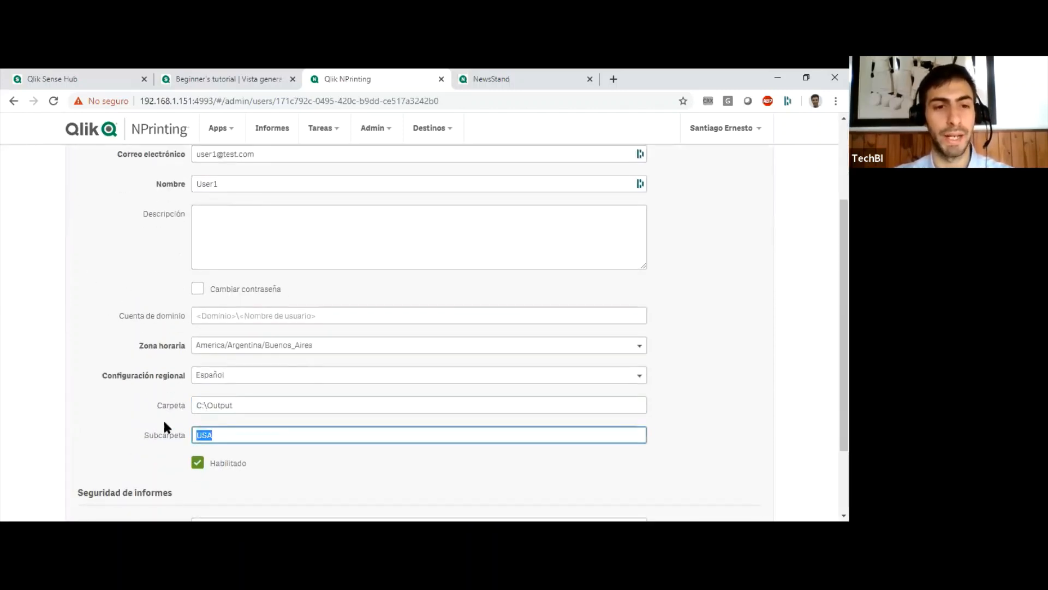
left_click(155, 414)
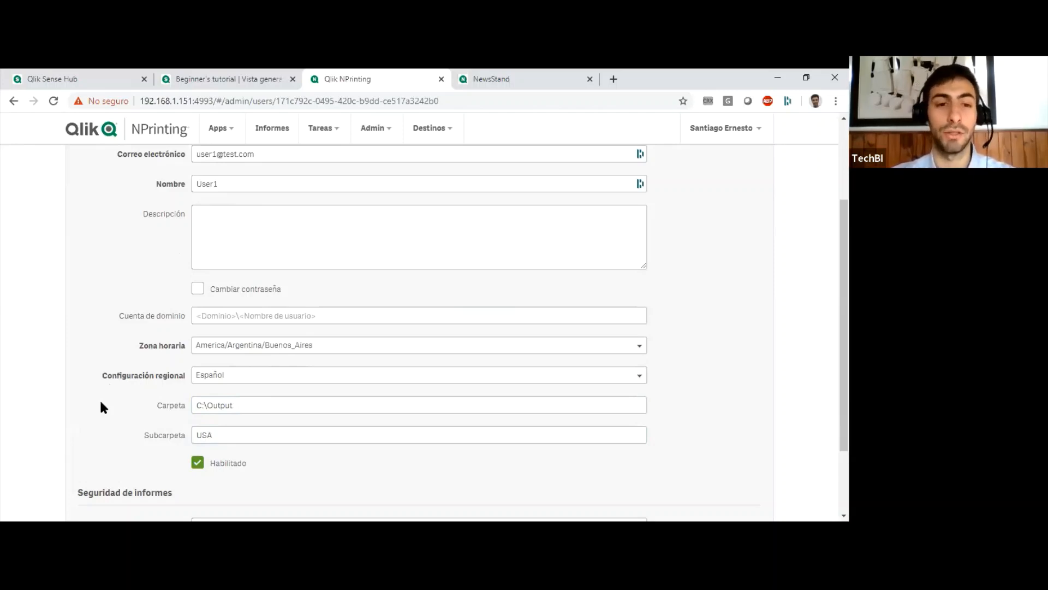
Check which filter is assigned to User1 and return to the user's general settings.
scroll(101, 402, "up", 3)
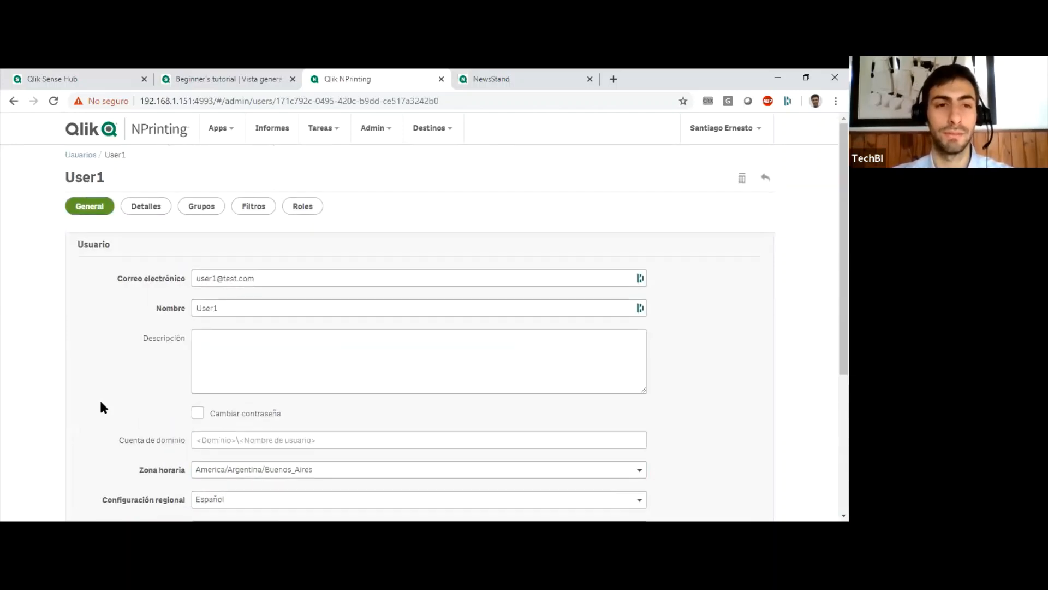
left_click(253, 208)
left_click(485, 295)
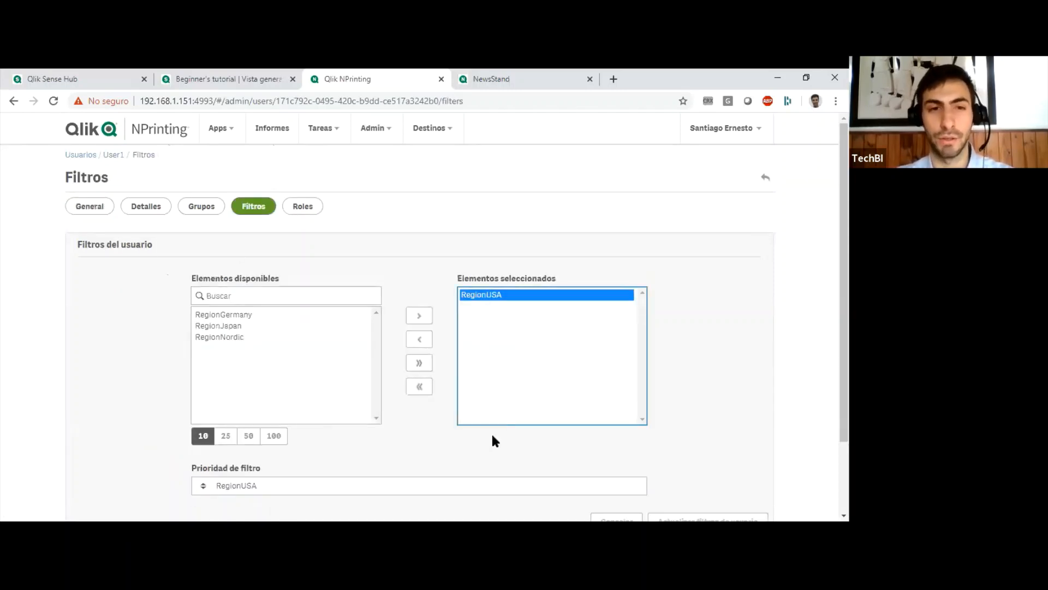
left_click(499, 262)
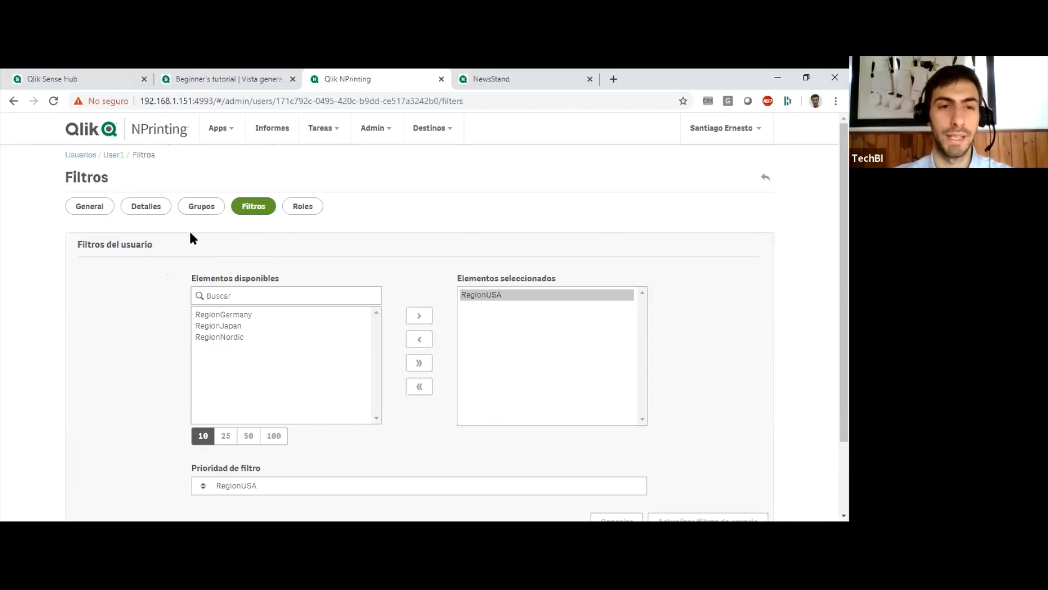
left_click(112, 158)
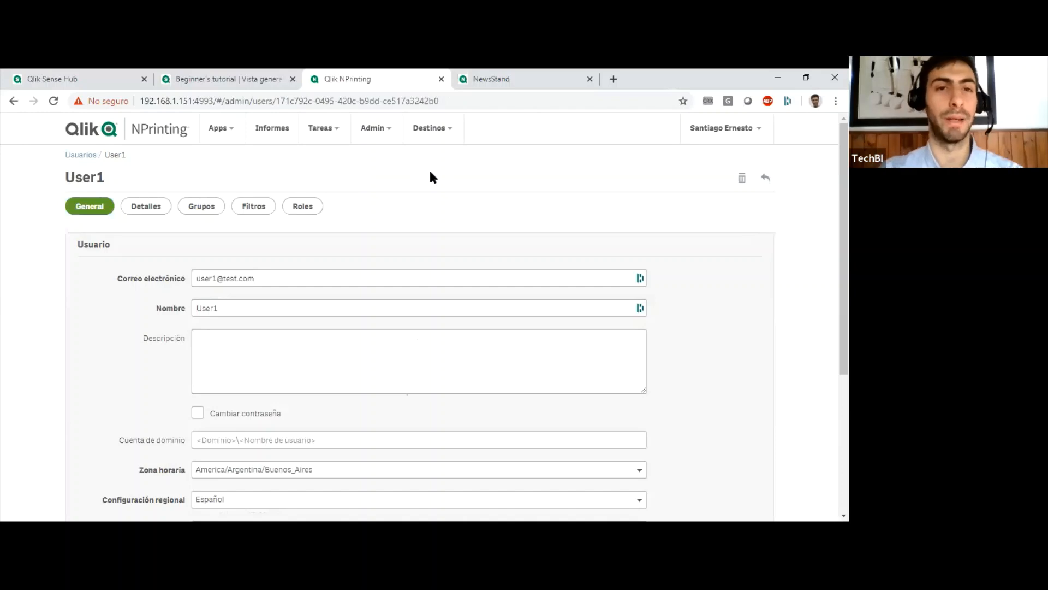
Open the publish task Demo_NPrinting Excel Consolidado and check the delivery options of its recipient.
left_click(320, 130)
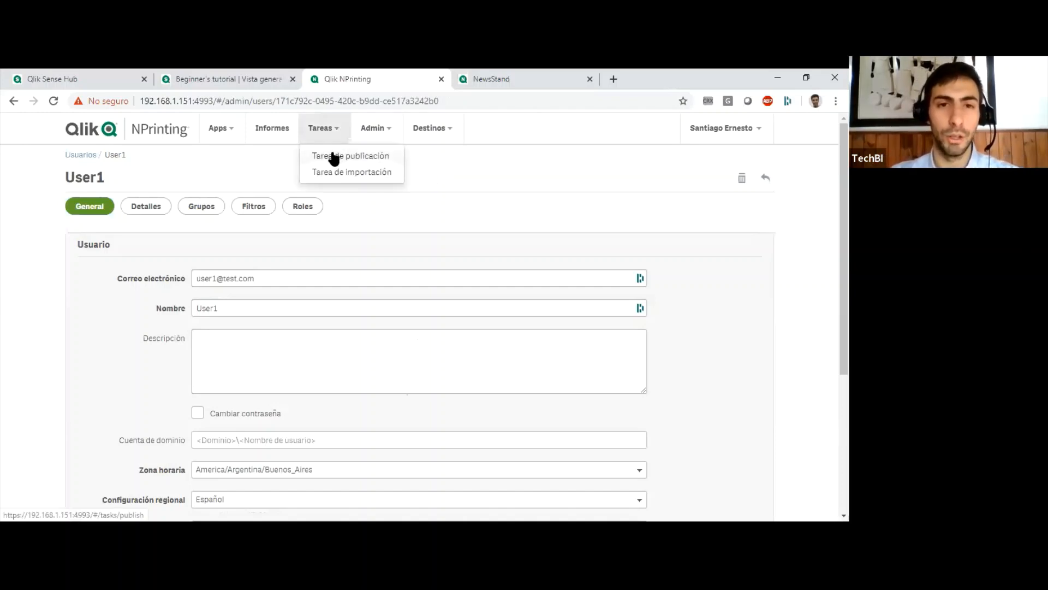
left_click(350, 156)
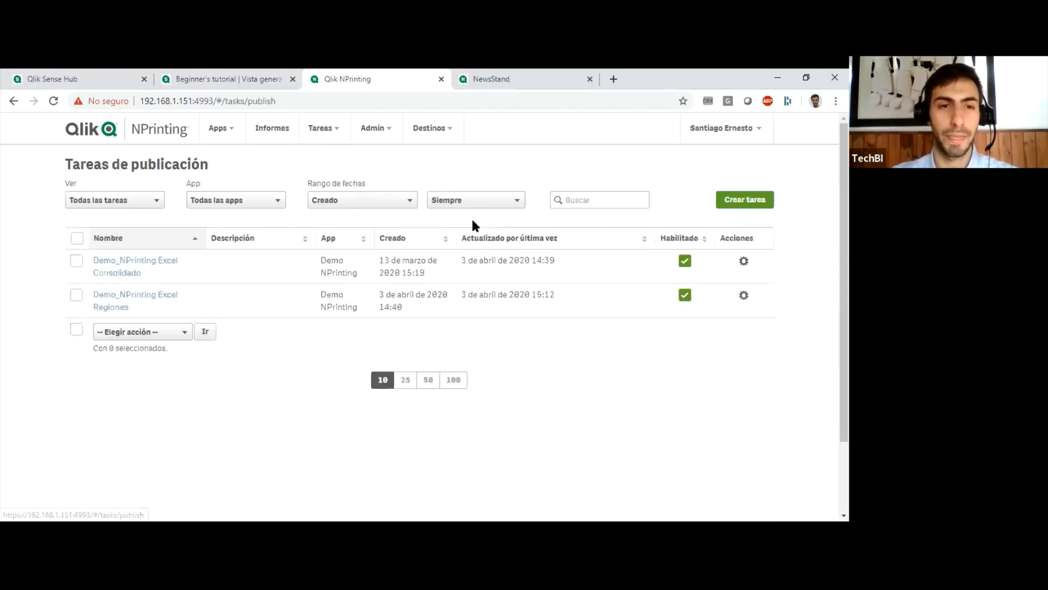
left_click(131, 266)
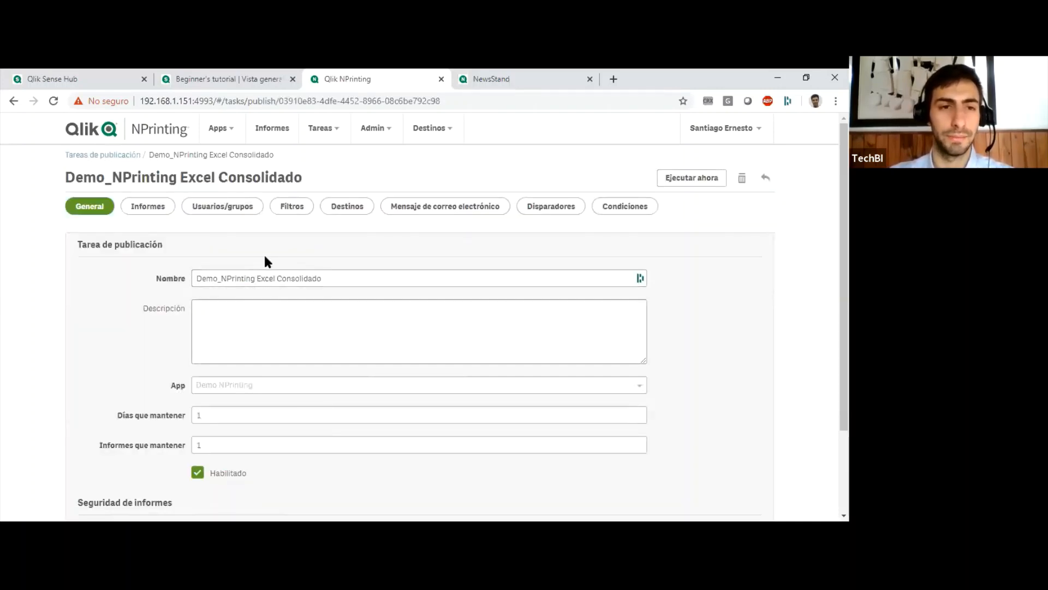
left_click(204, 211)
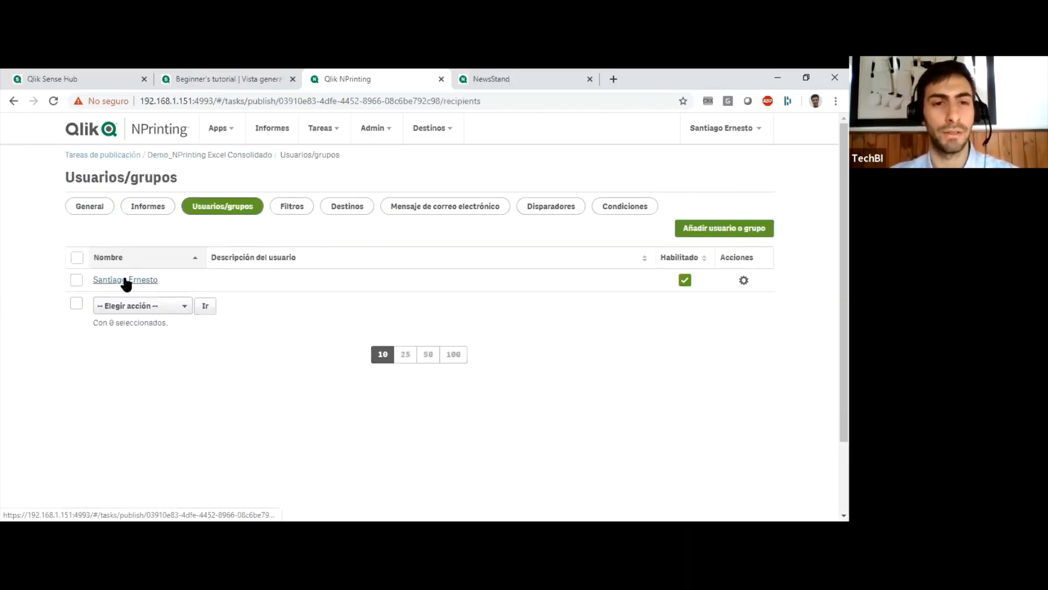
left_click(126, 280)
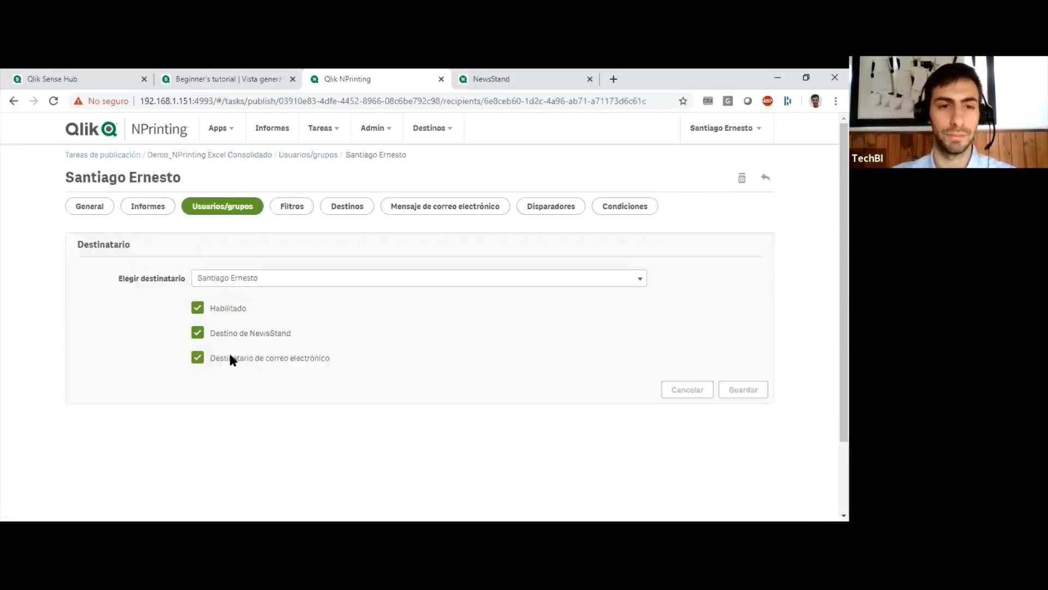
Examine the task's NewsStand and Correo electrónico destinations, and return to the publish task list.
left_click(347, 205)
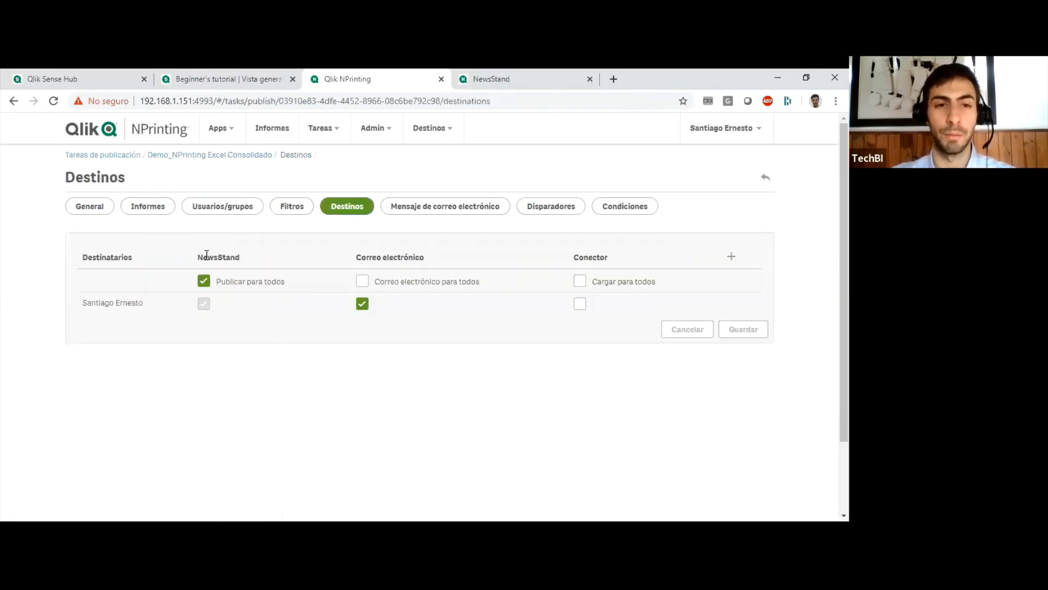
left_click_drag(207, 255, 240, 257)
left_click(241, 262)
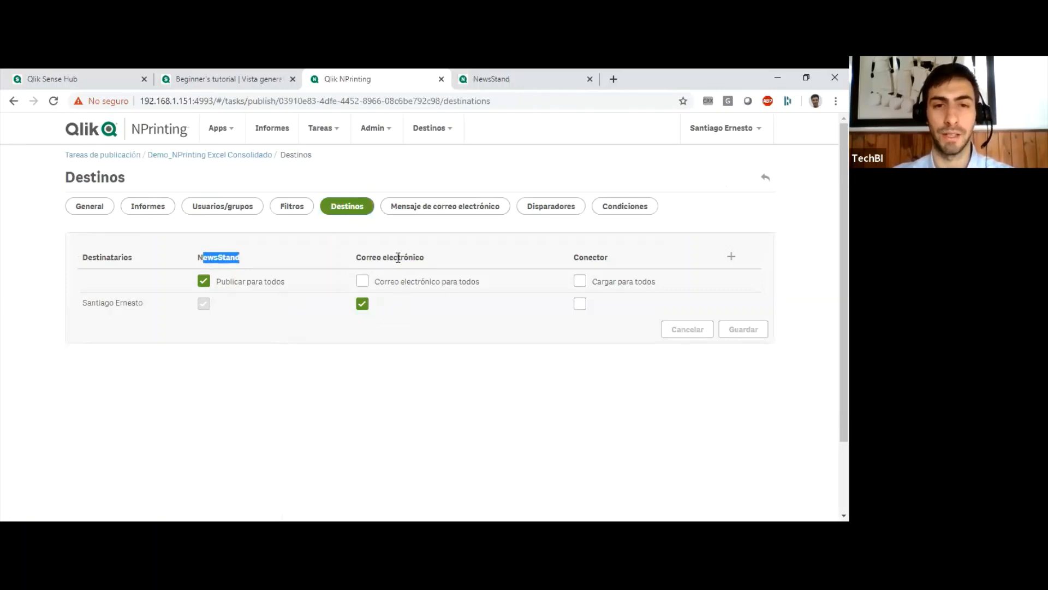
double_click(397, 257)
left_click(416, 354)
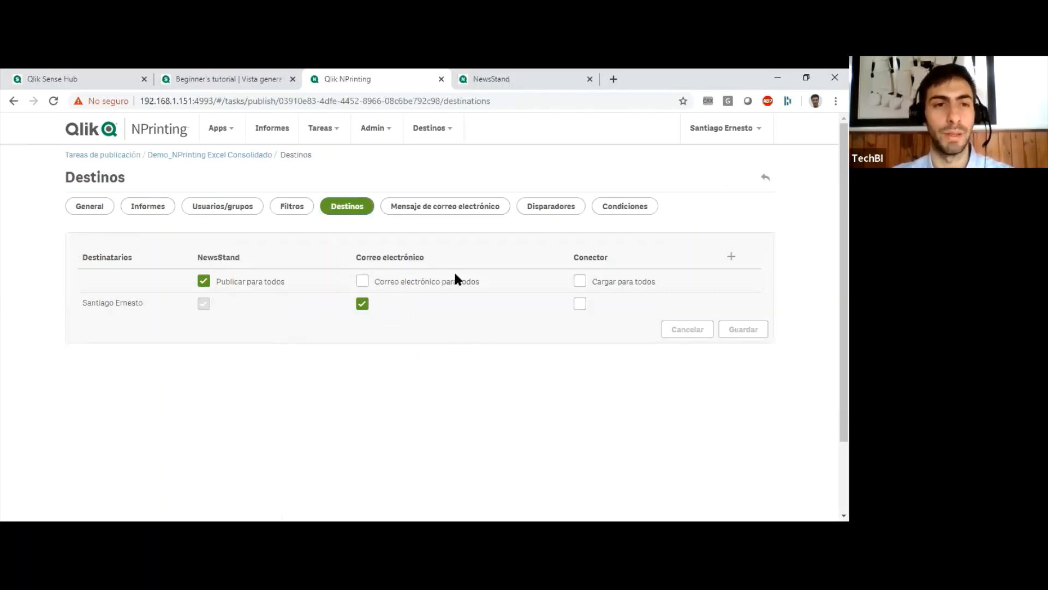
left_click(125, 155)
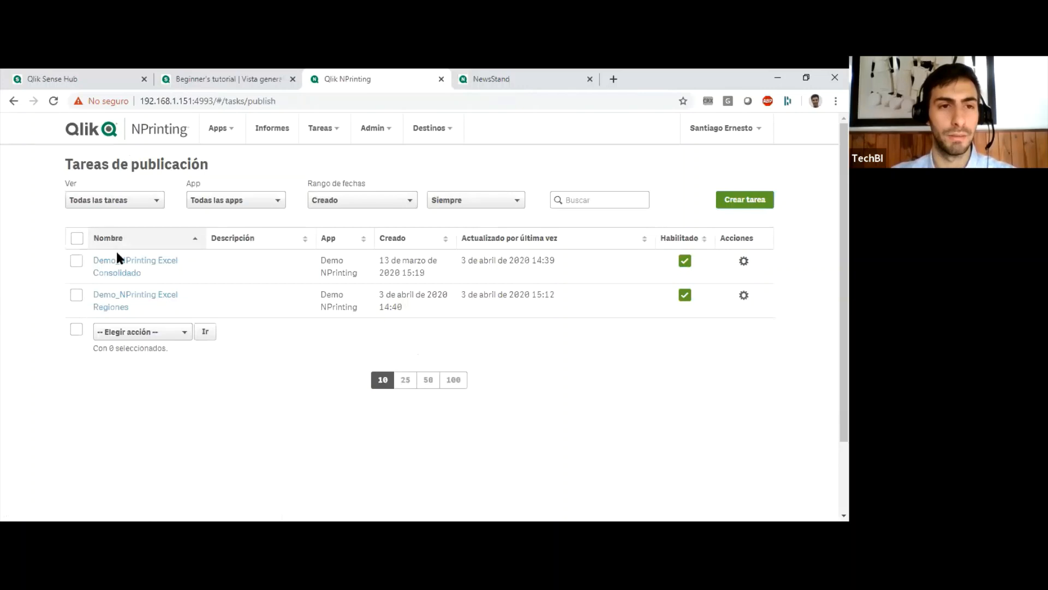
Run the publish task Demo_NPrinting Excel Consolidado immediately and check its status in the task executions.
left_click(744, 263)
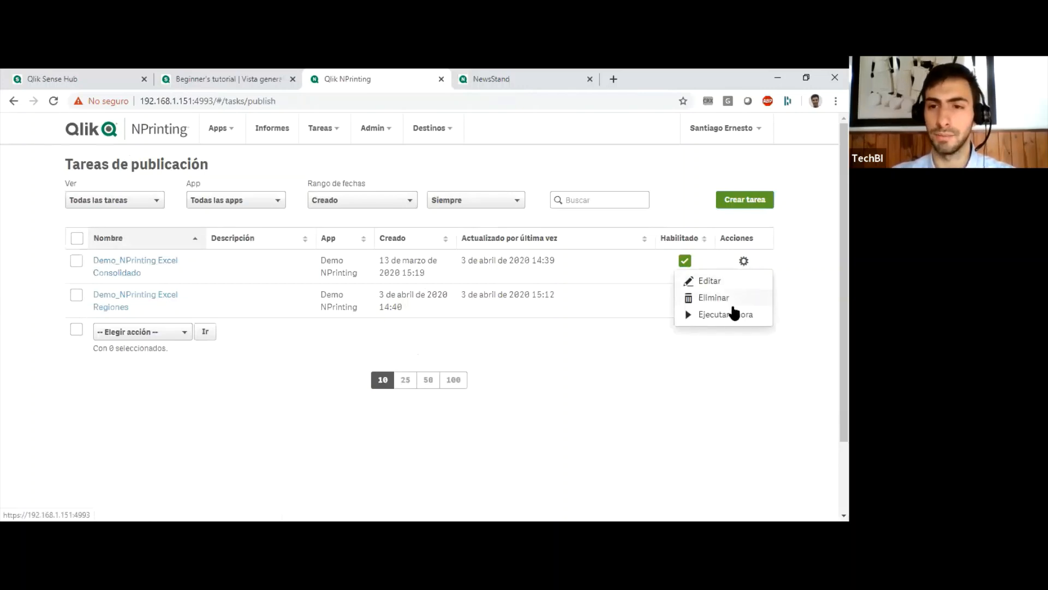
left_click(726, 315)
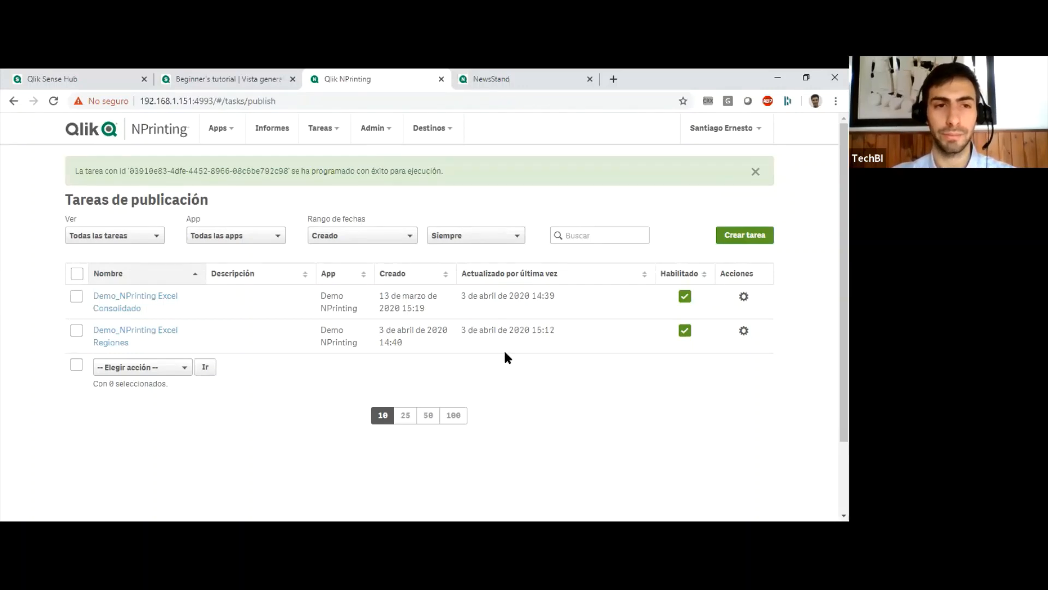
left_click(371, 129)
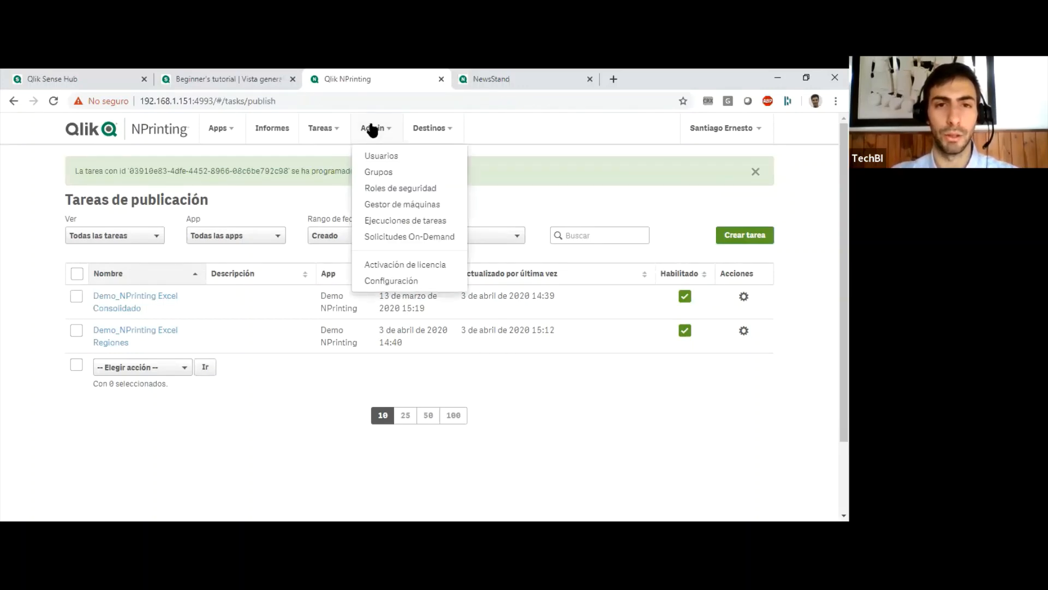
left_click(385, 219)
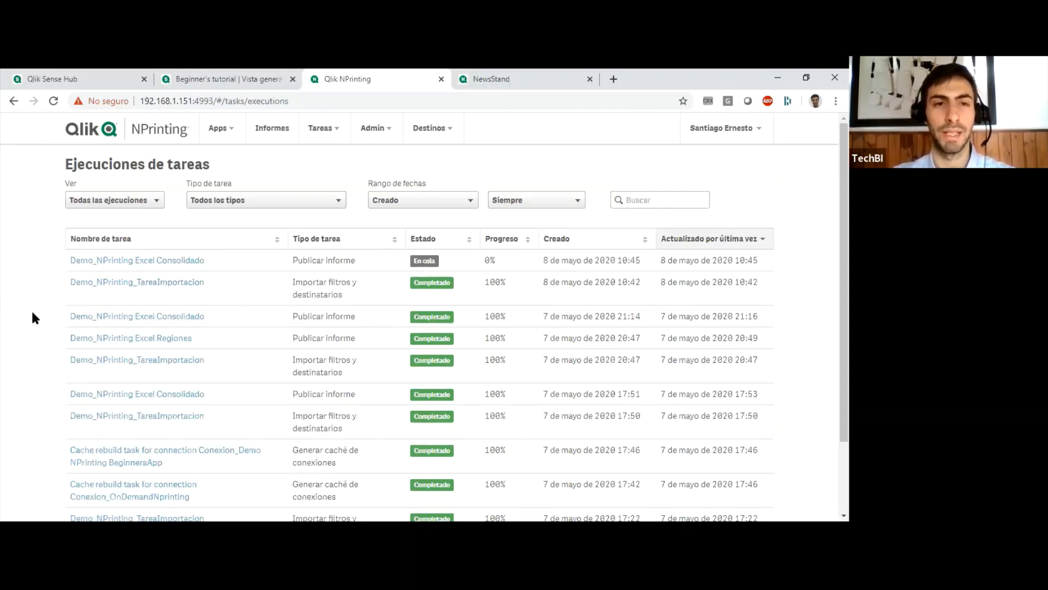
left_click(53, 100)
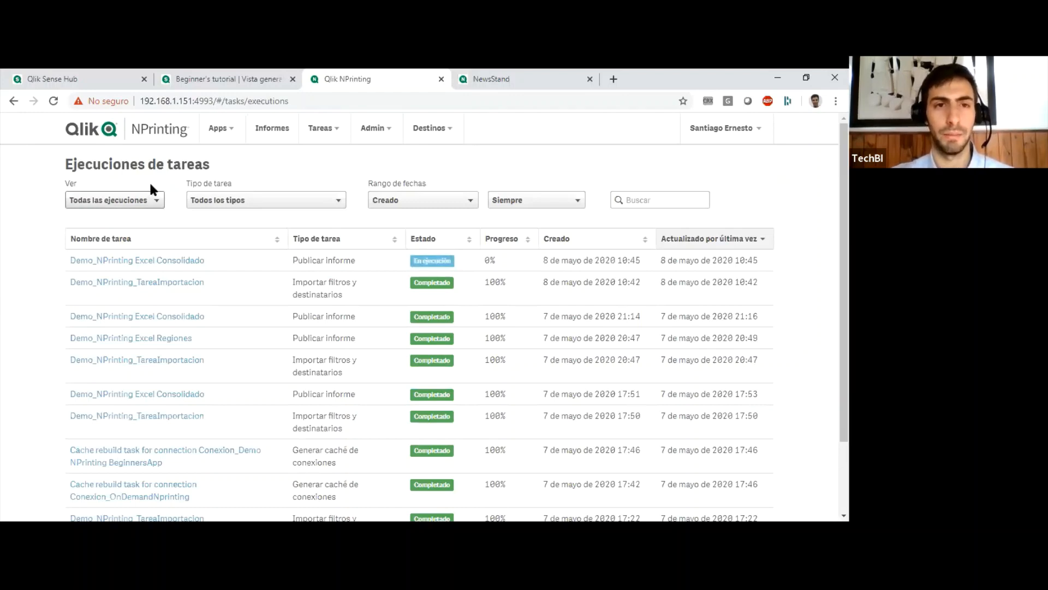
Sign in to NewsStand through Windows login with the username and account password, and dismiss the welcome message.
left_click(461, 86)
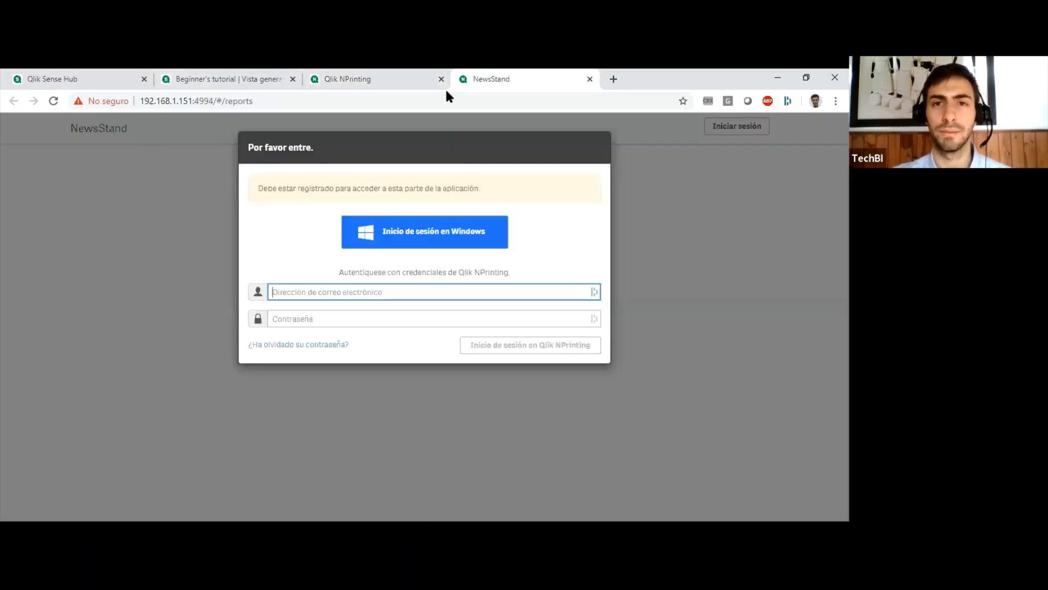
left_click(442, 242)
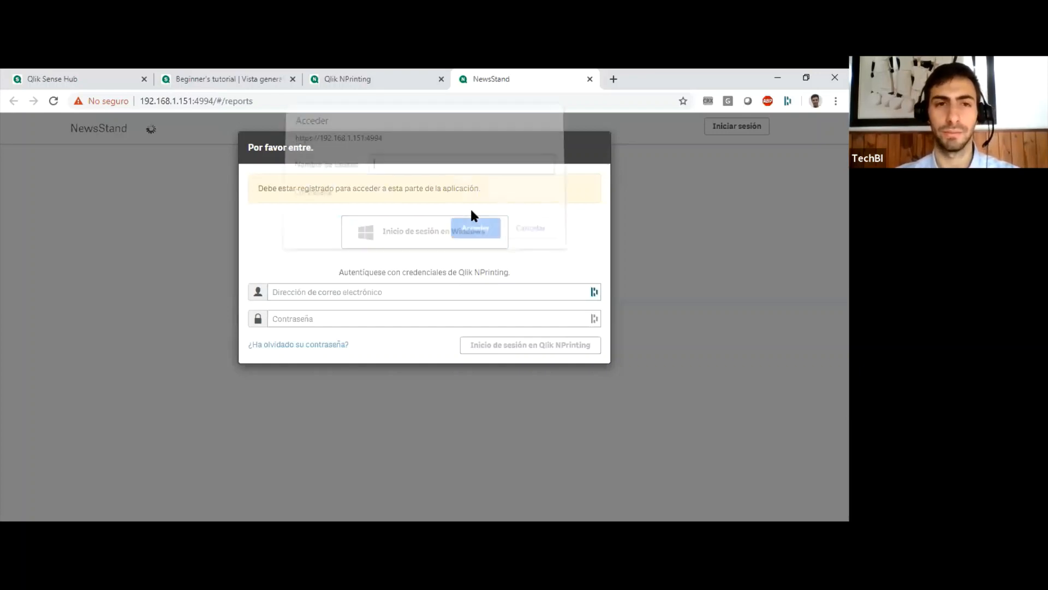
type("sernesto")
key("Tab")
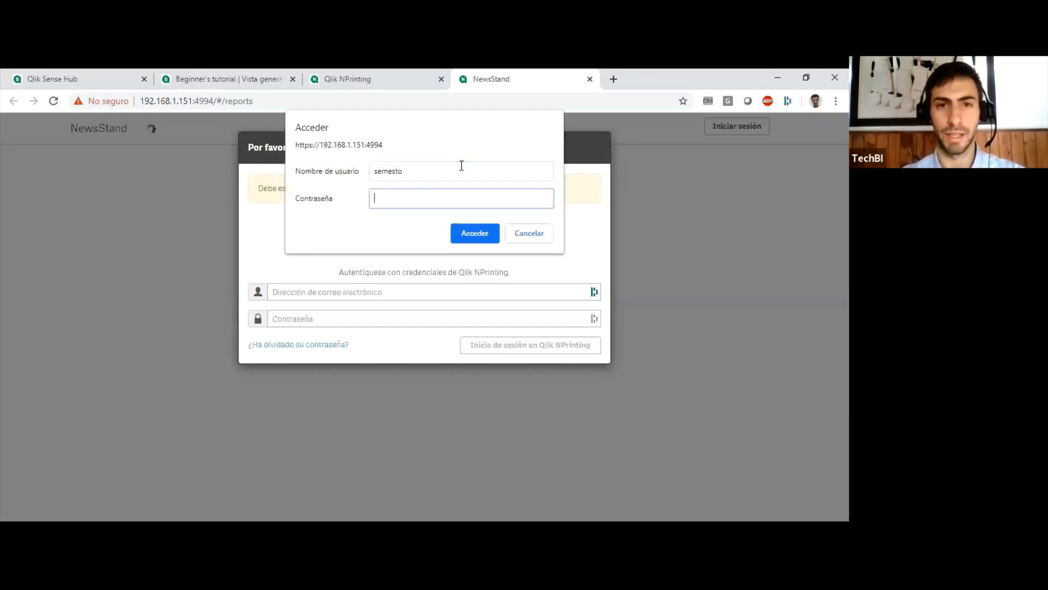
type("••••••")
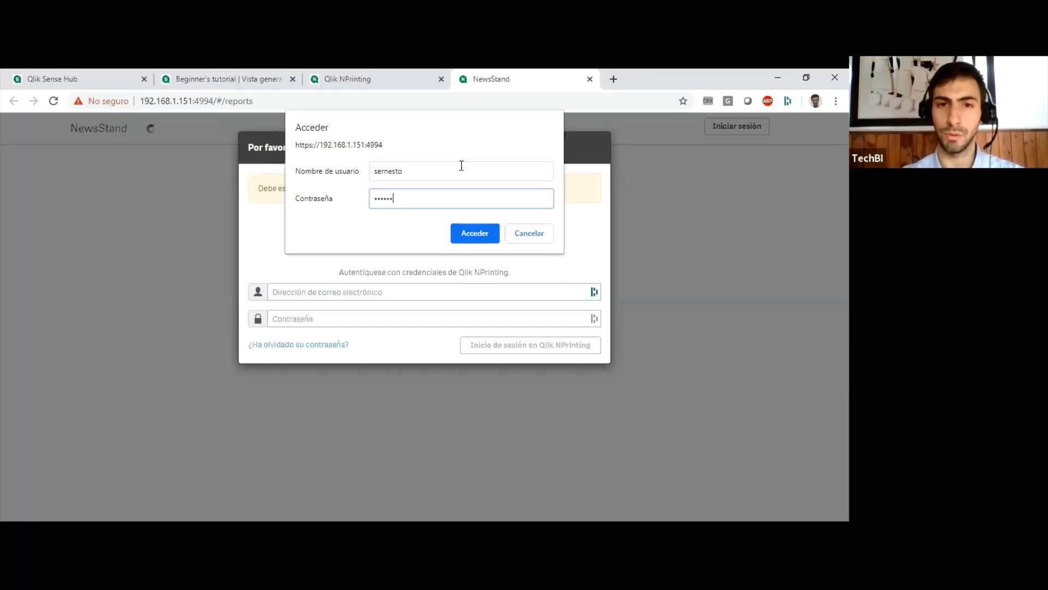
key("Return")
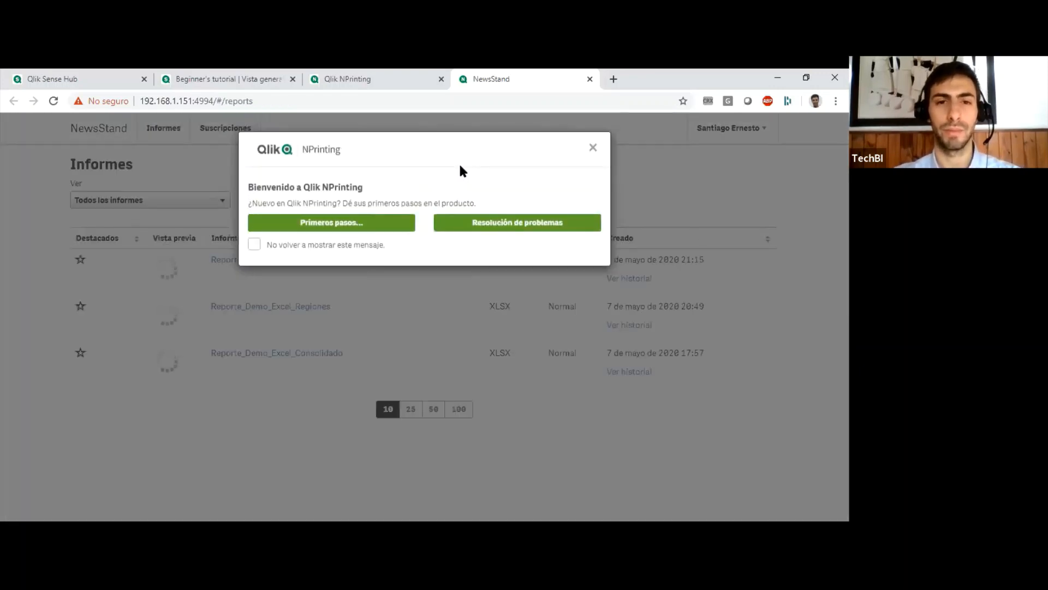
left_click(592, 148)
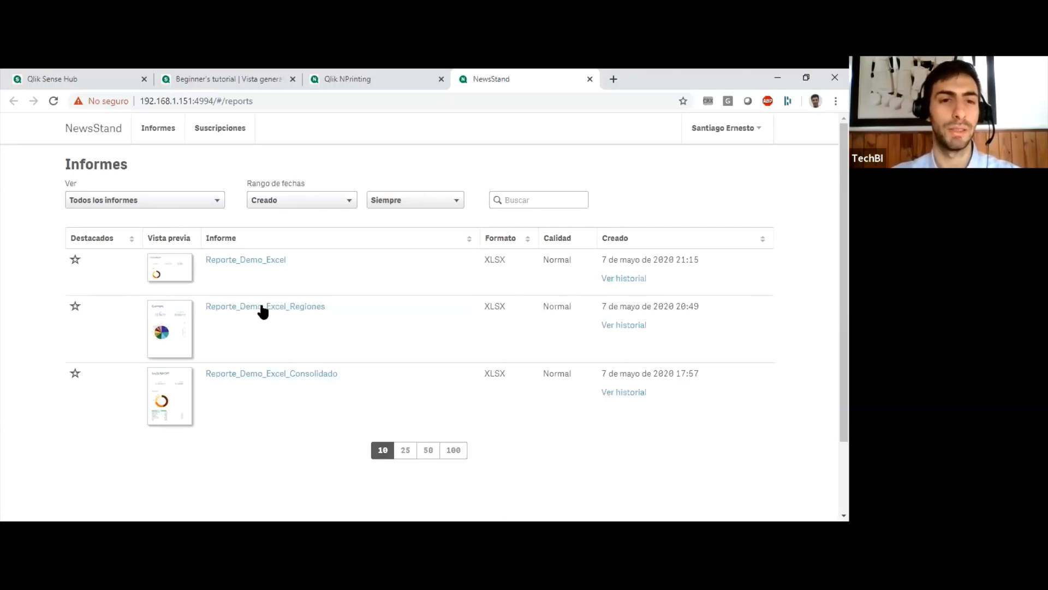
Preview Reporte_Demo_Excel in NewsStand, close it and check the available report view options without changing the selection.
left_click(243, 261)
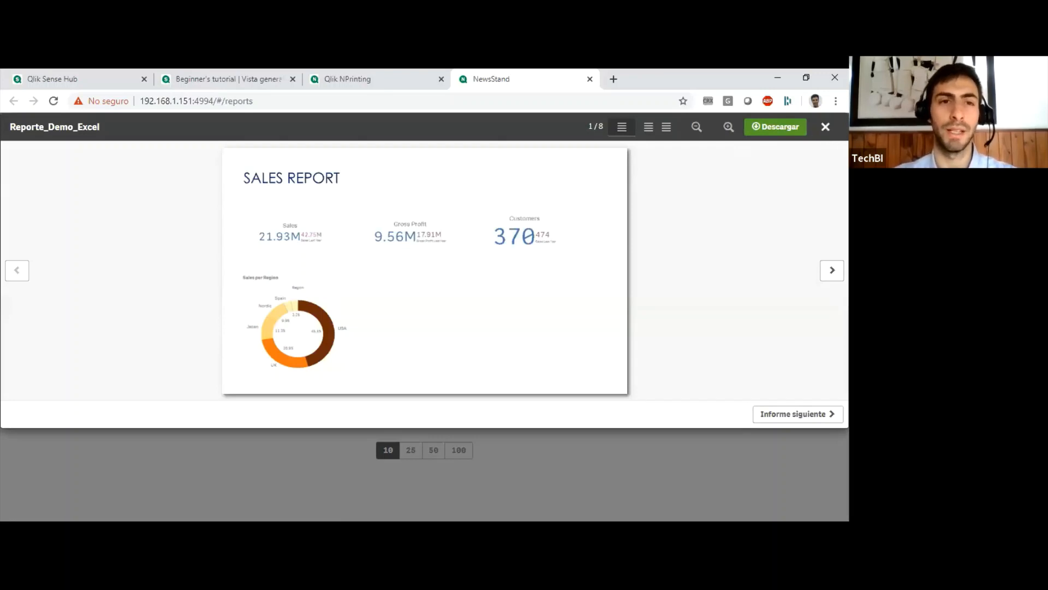
left_click(826, 127)
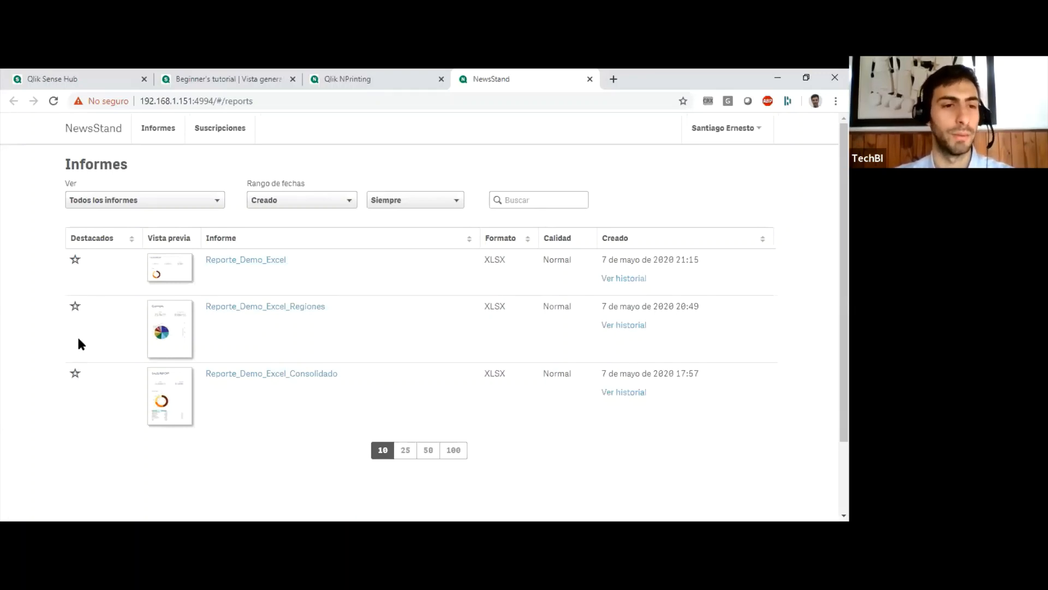
left_click(219, 200)
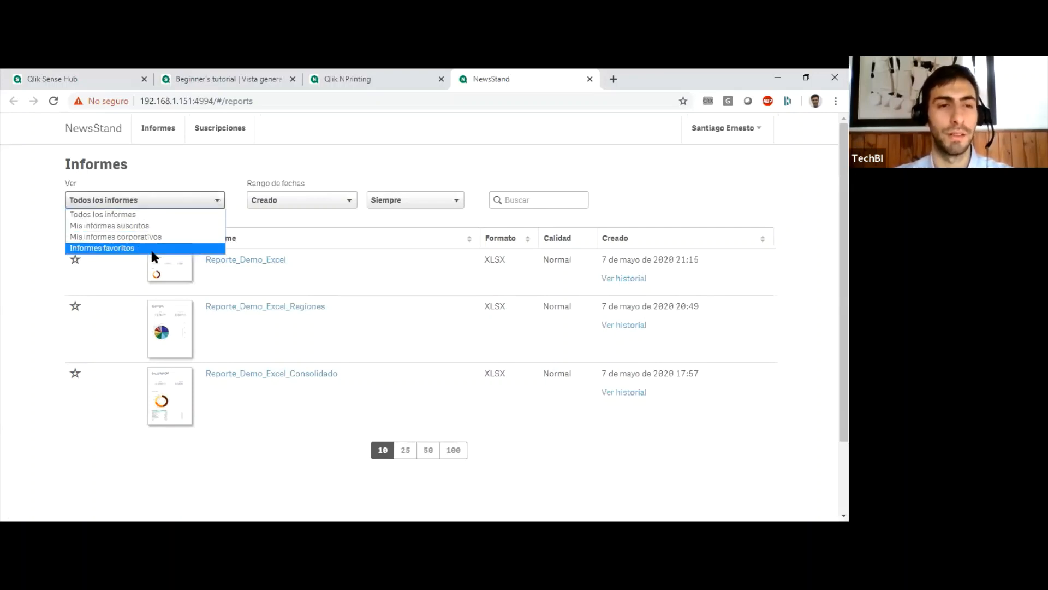
left_click(235, 439)
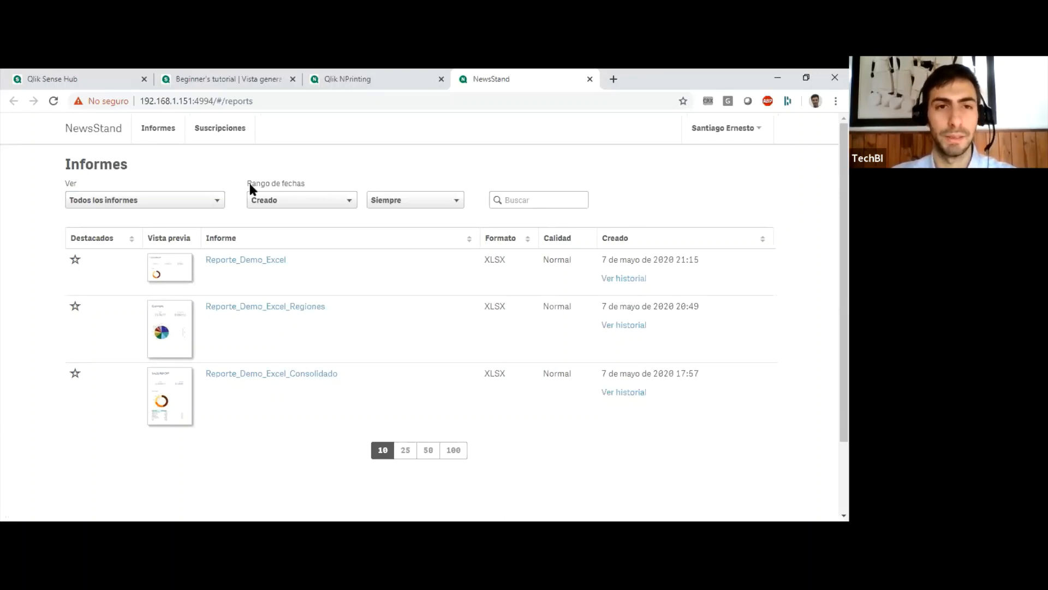
Refresh the NPrinting task executions and check the status of the latest Demo_NPrinting Excel Consolidado run.
left_click(348, 88)
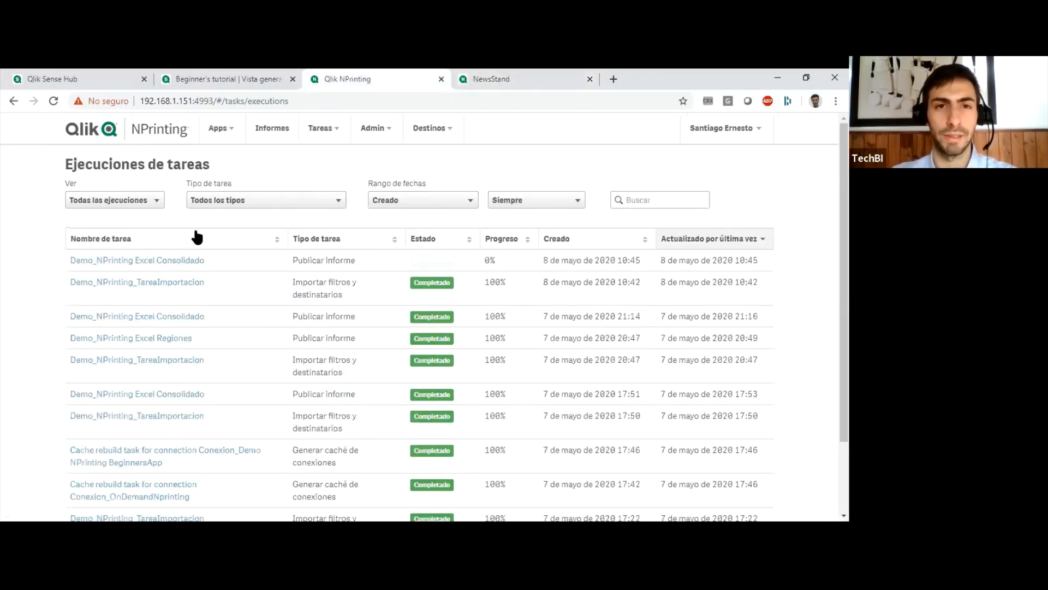
left_click(54, 101)
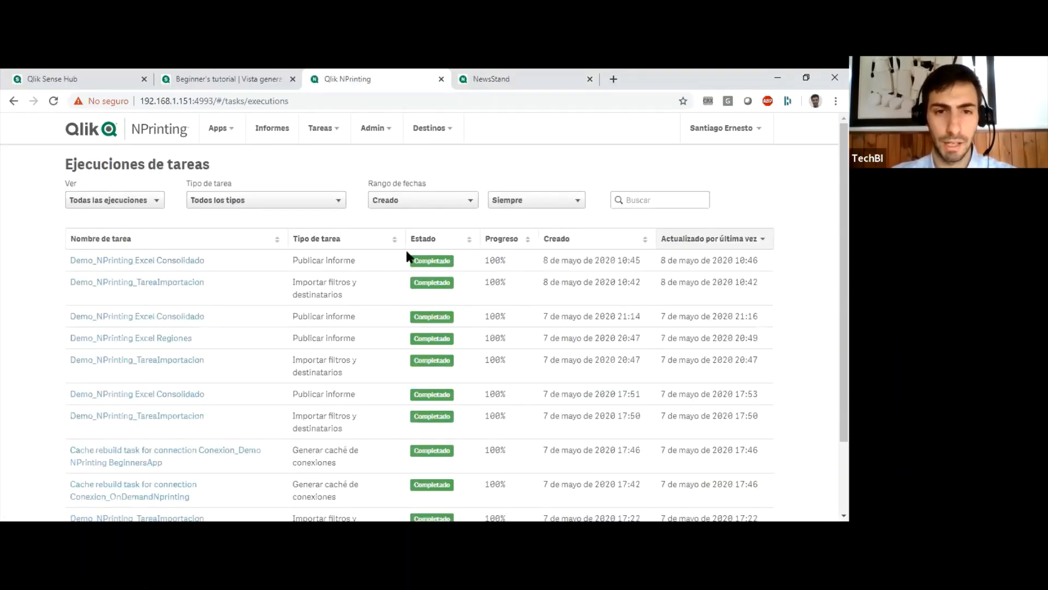
left_click_drag(452, 260, 403, 260)
left_click(461, 260)
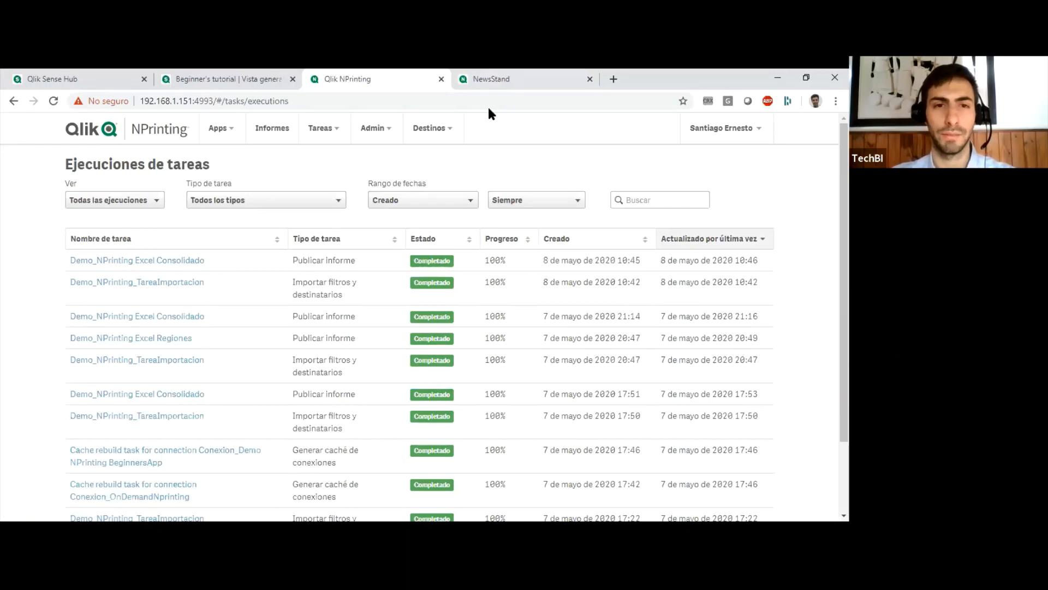
Reload the NewsStand reports, check the creation date of Reporte_Demo_Excel, and preview the report.
left_click(491, 79)
left_click(53, 101)
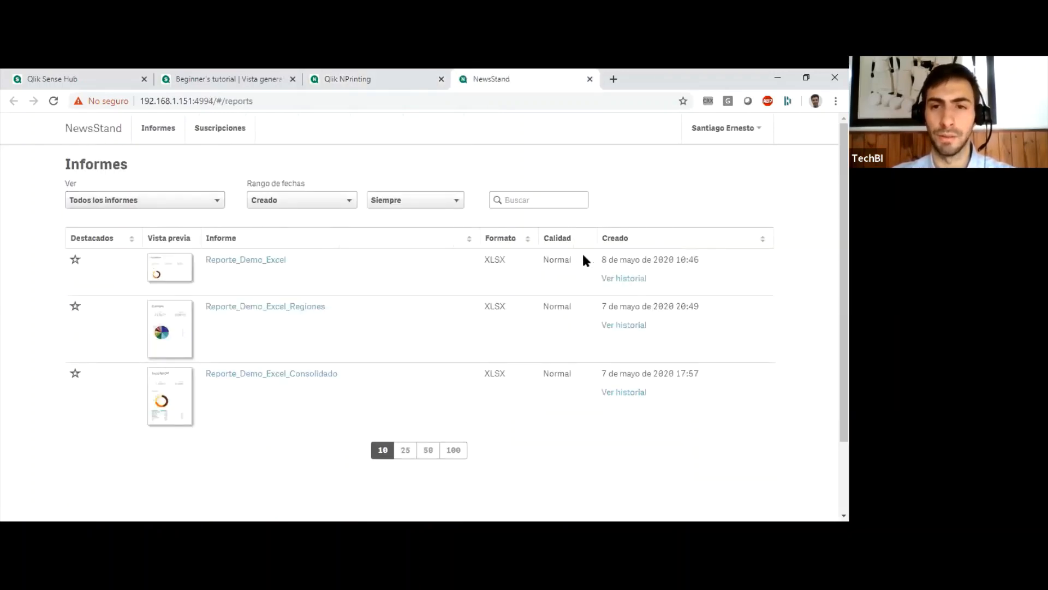
left_click_drag(602, 259, 699, 260)
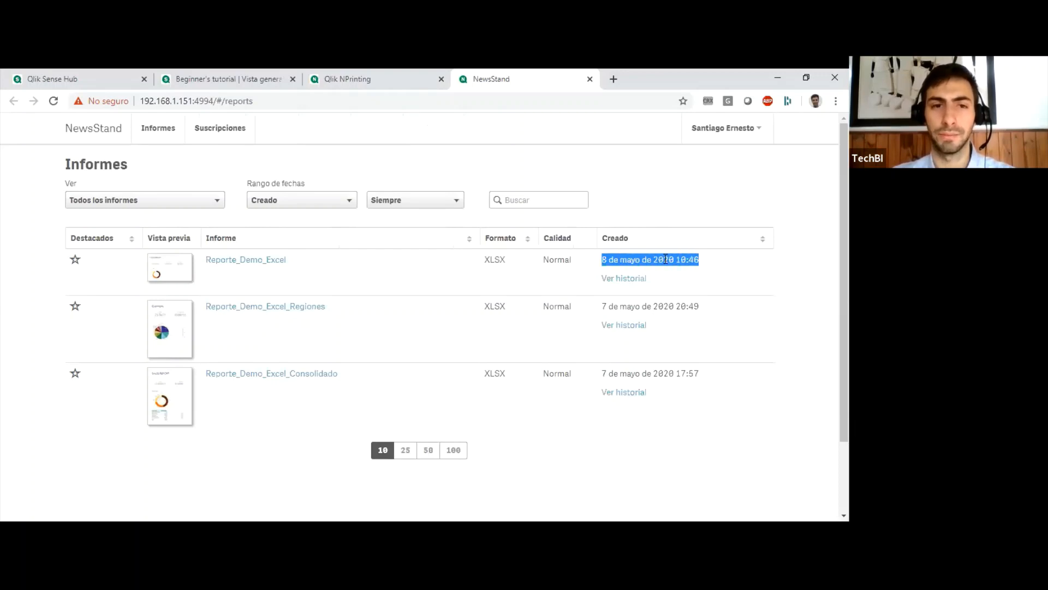
left_click(261, 260)
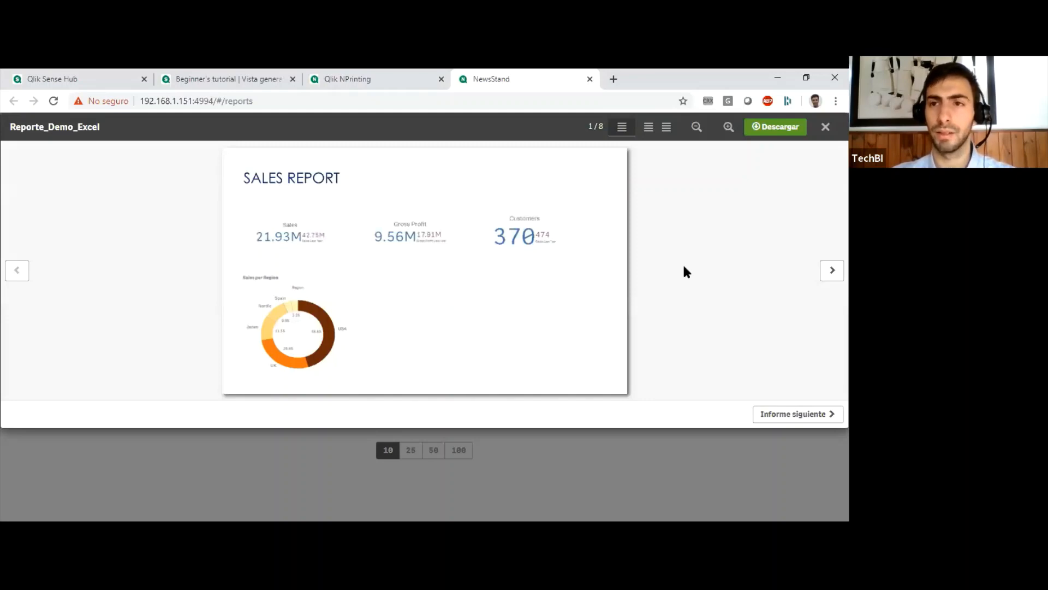
left_click(825, 128)
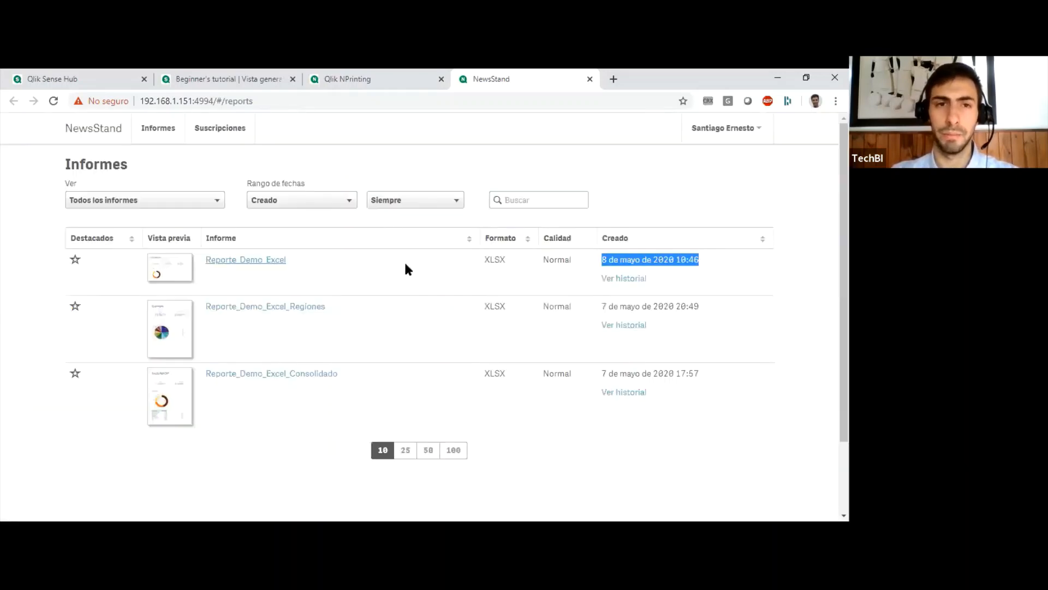
left_click(425, 152)
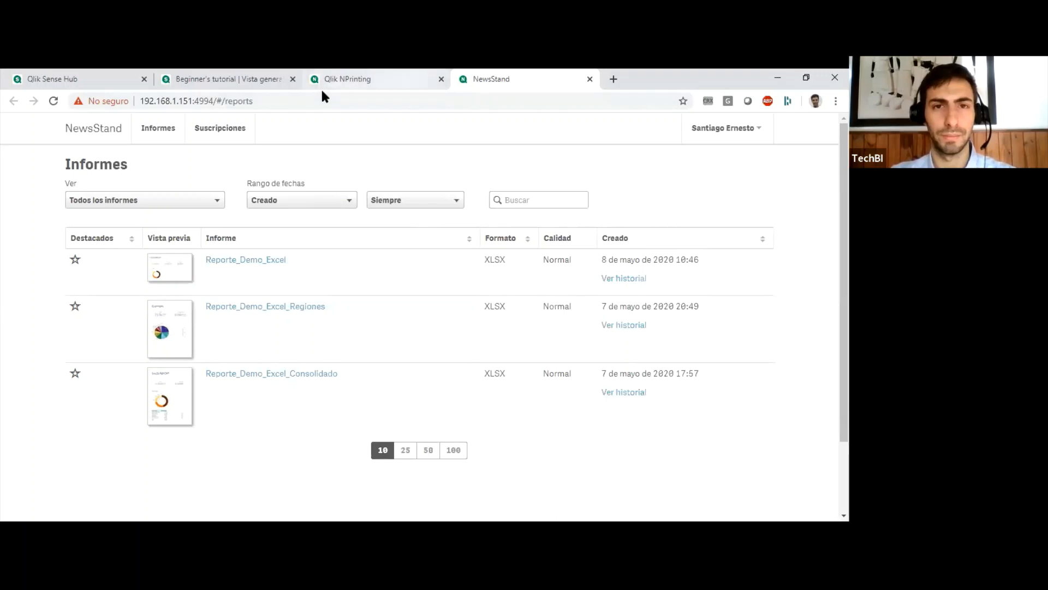
Return to NPrinting, open the publish task Demo_NPrinting Excel Regiones and check its users and groups.
left_click(408, 86)
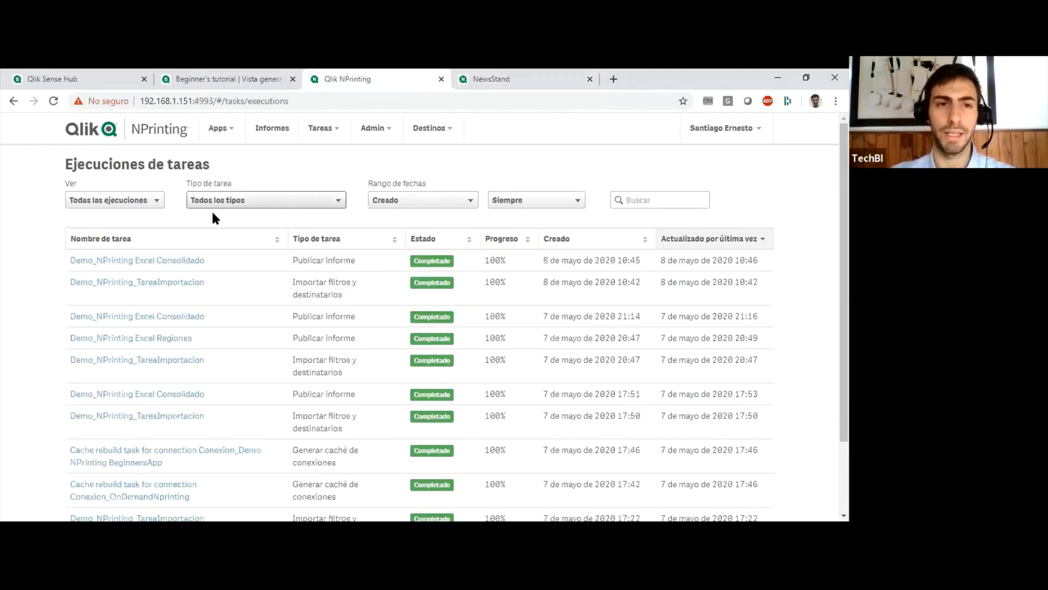
left_click(330, 134)
left_click(336, 156)
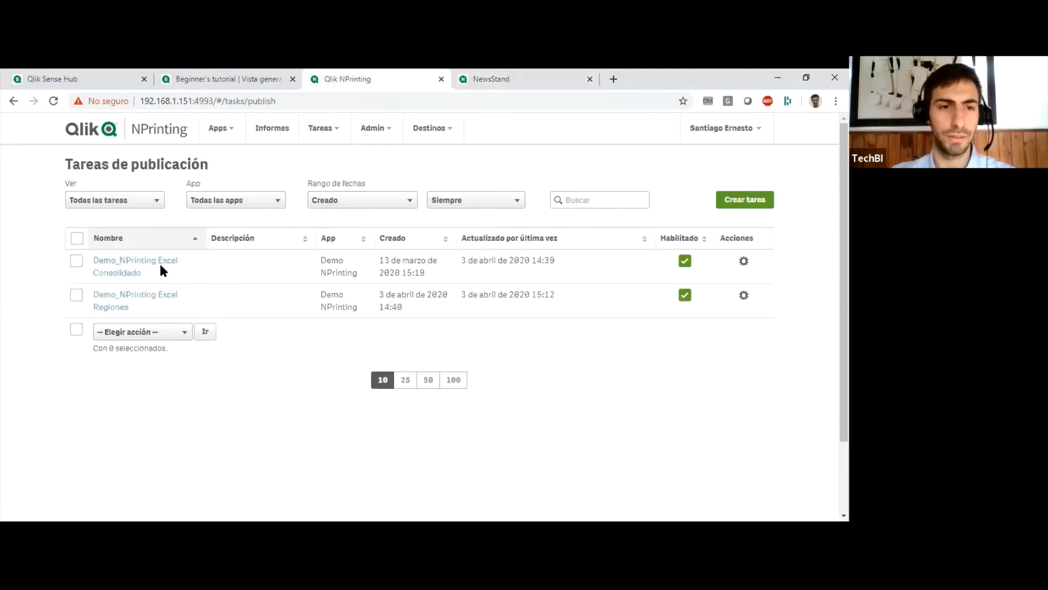
left_click(143, 299)
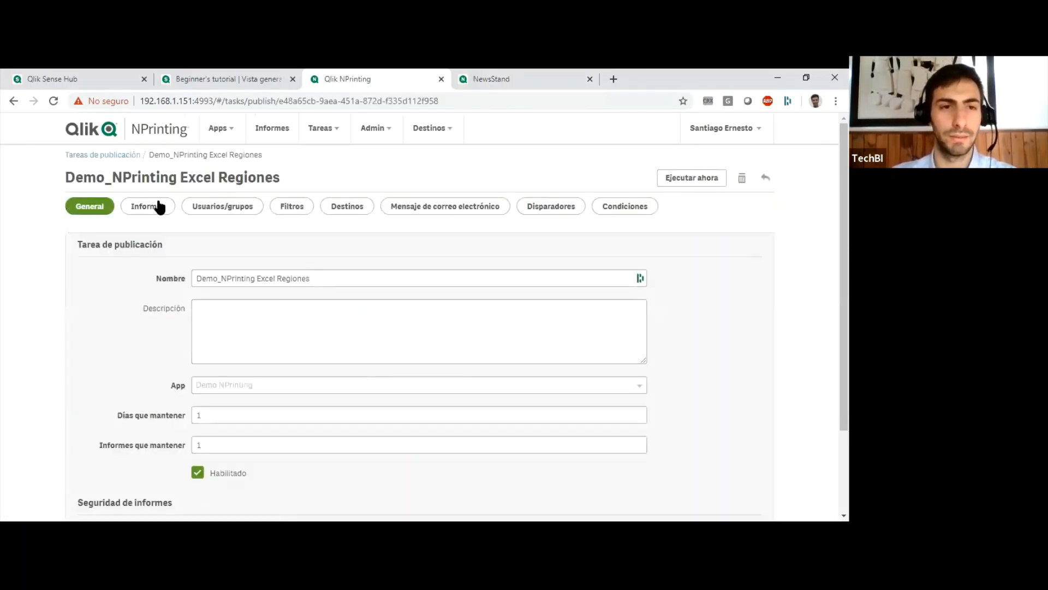
left_click(216, 207)
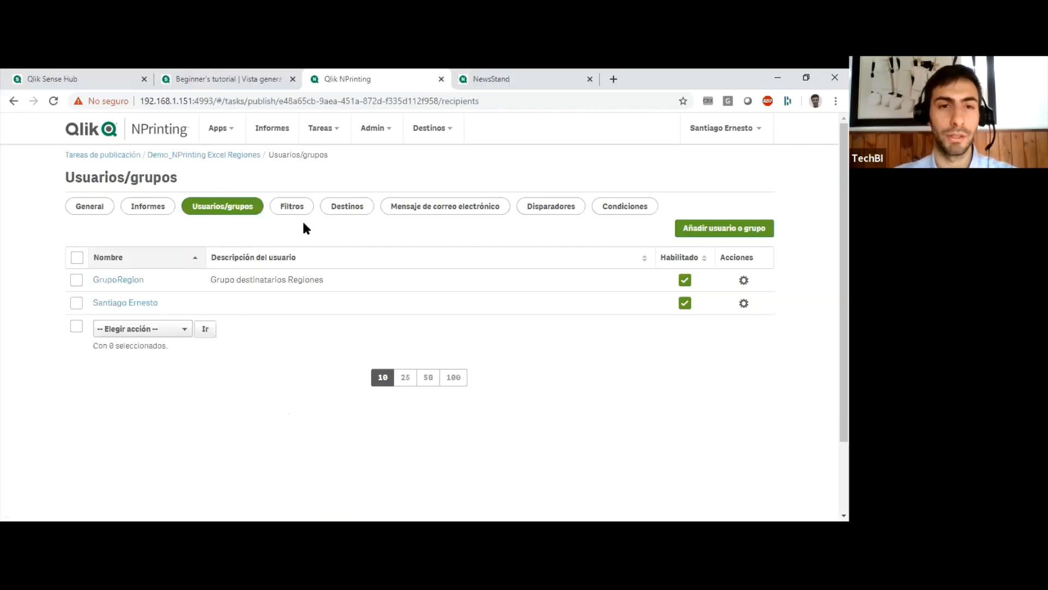
Examine the NewsStand and Outputs_Reportes_Demo folder destinations of the Demo_NPrinting Excel Regiones task.
left_click(347, 210)
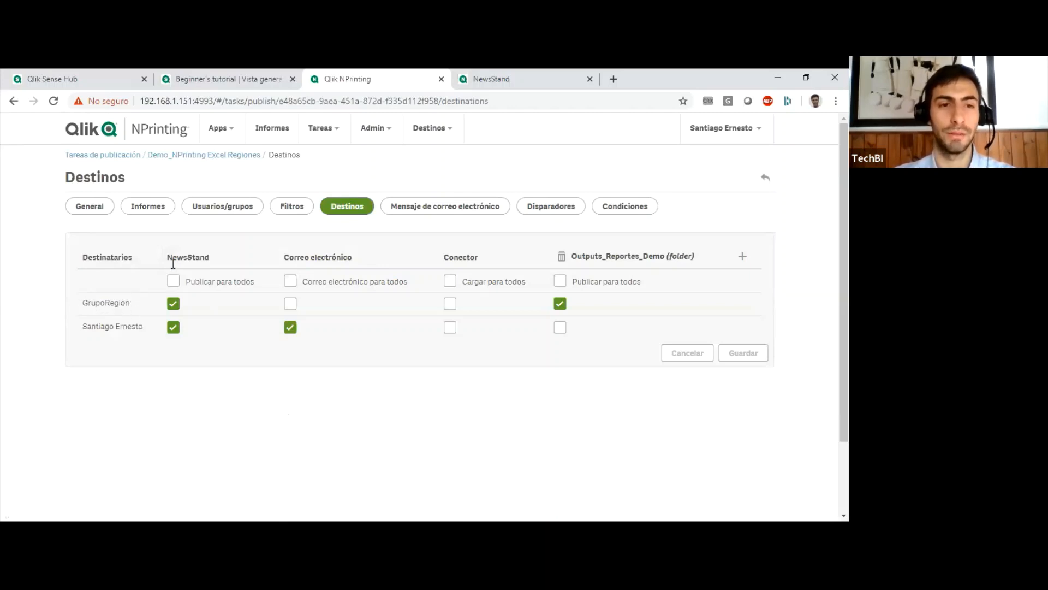
left_click_drag(209, 257, 171, 254)
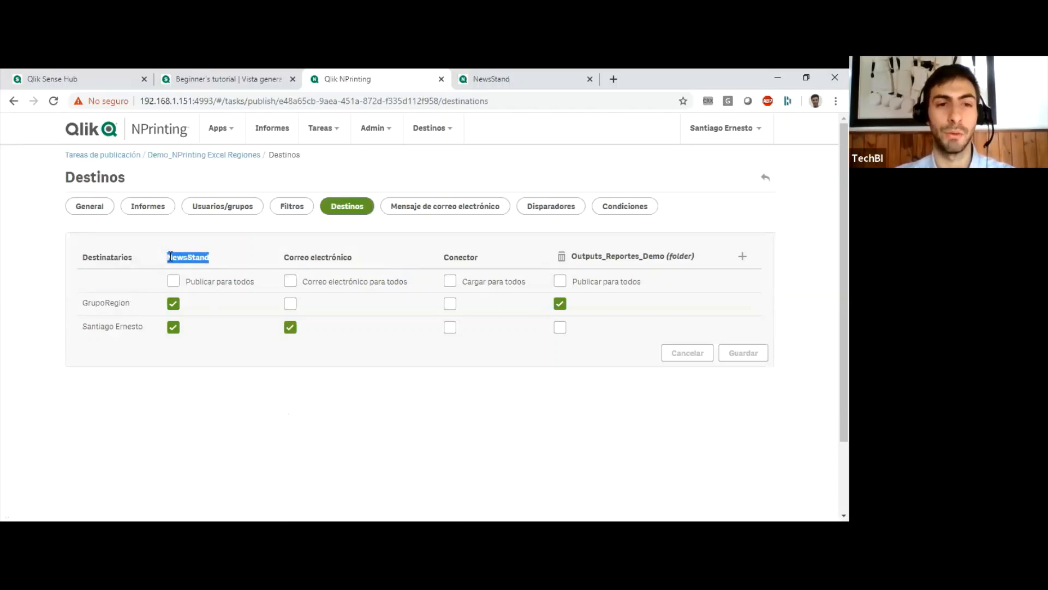
left_click(171, 255)
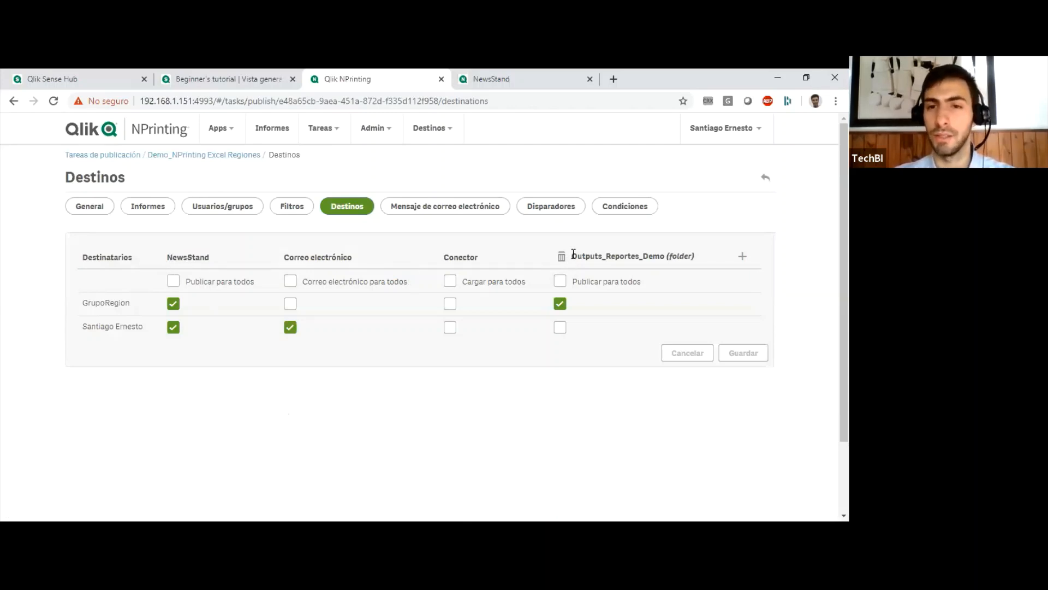
left_click_drag(571, 256, 623, 250)
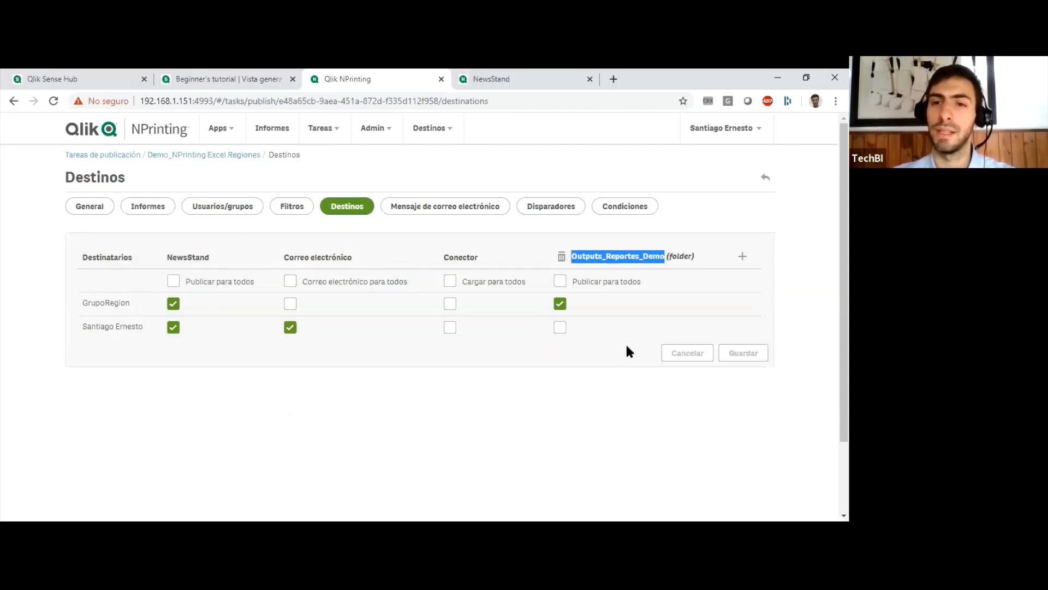
left_click(619, 382)
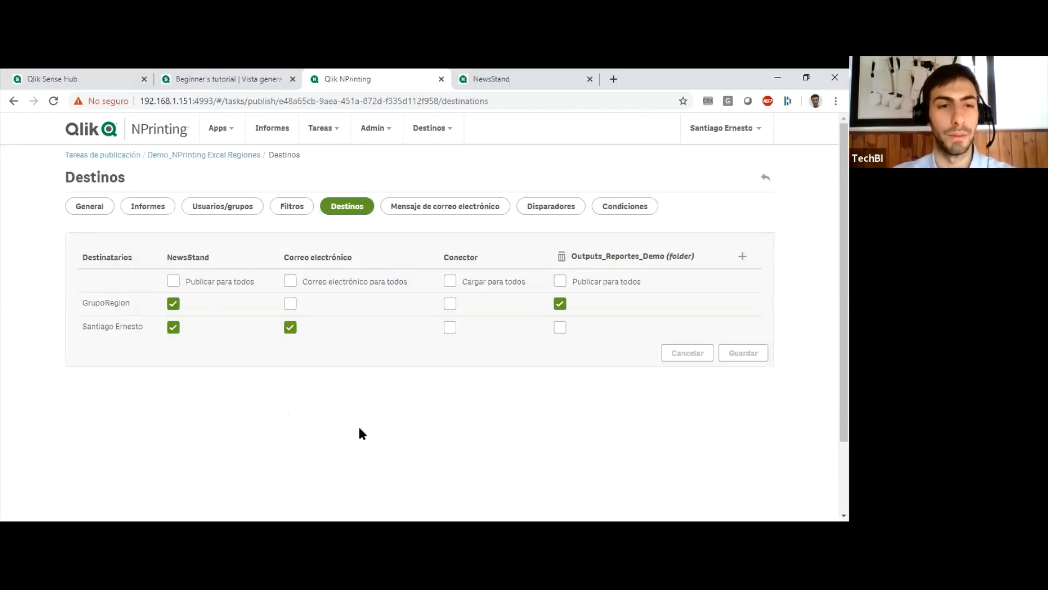
Run the publish task Demo_NPrinting Excel Regiones immediately from the list of publish tasks.
left_click(228, 130)
left_click(322, 131)
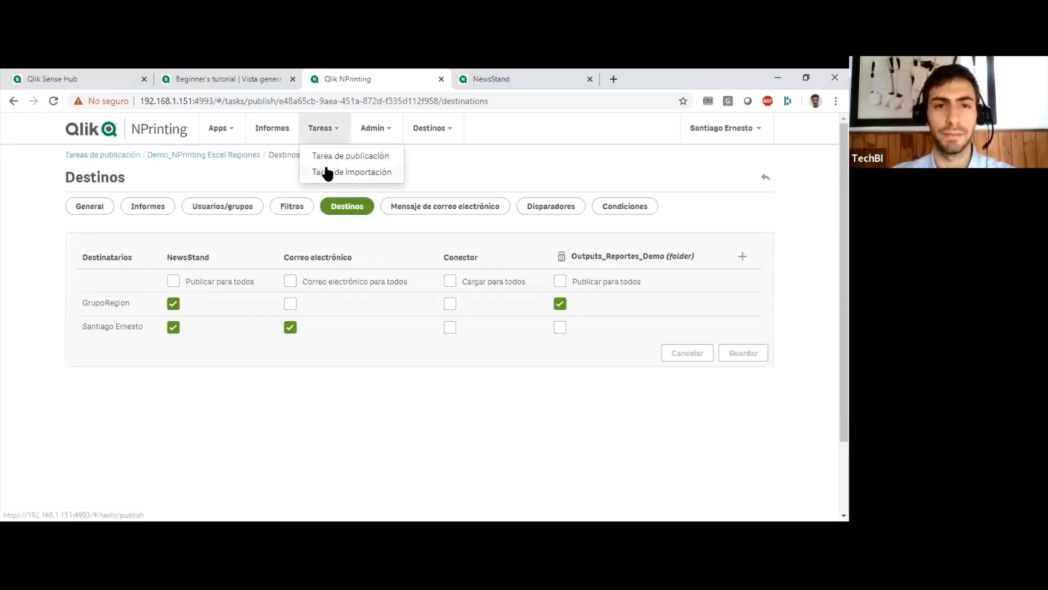
left_click(327, 156)
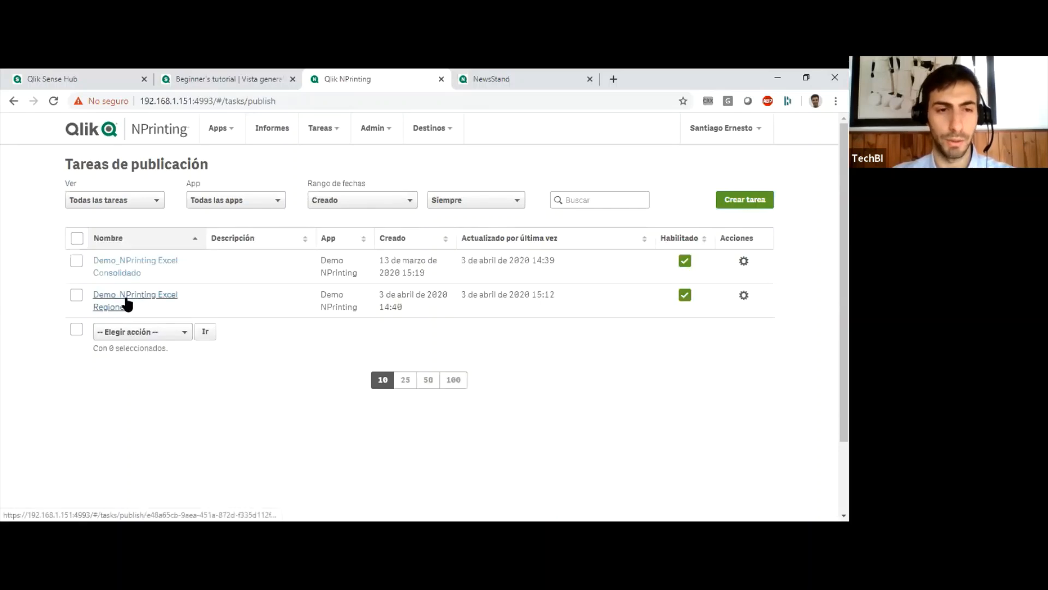
left_click(743, 299)
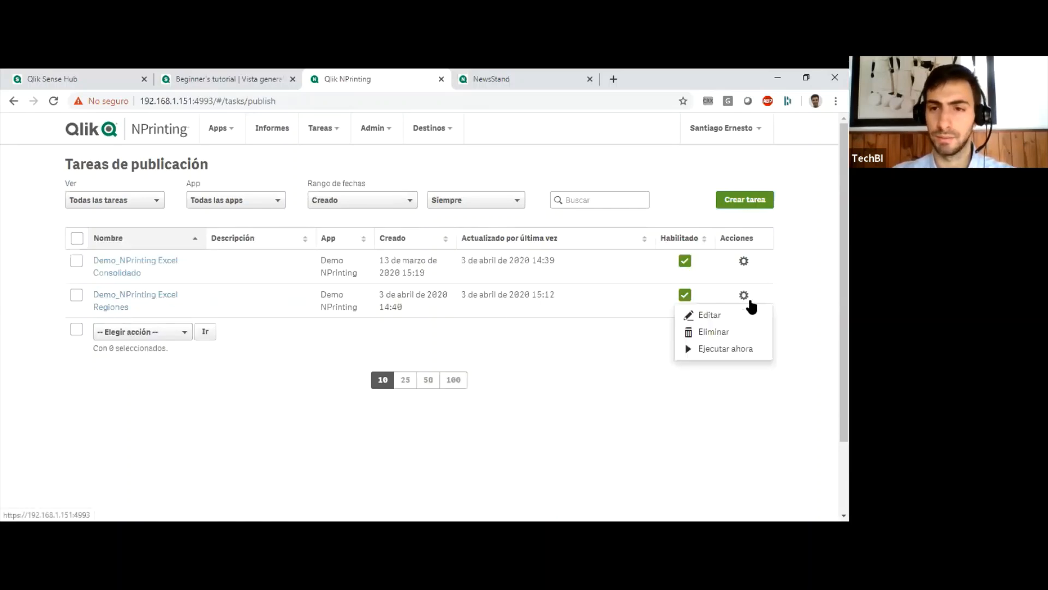
left_click(732, 351)
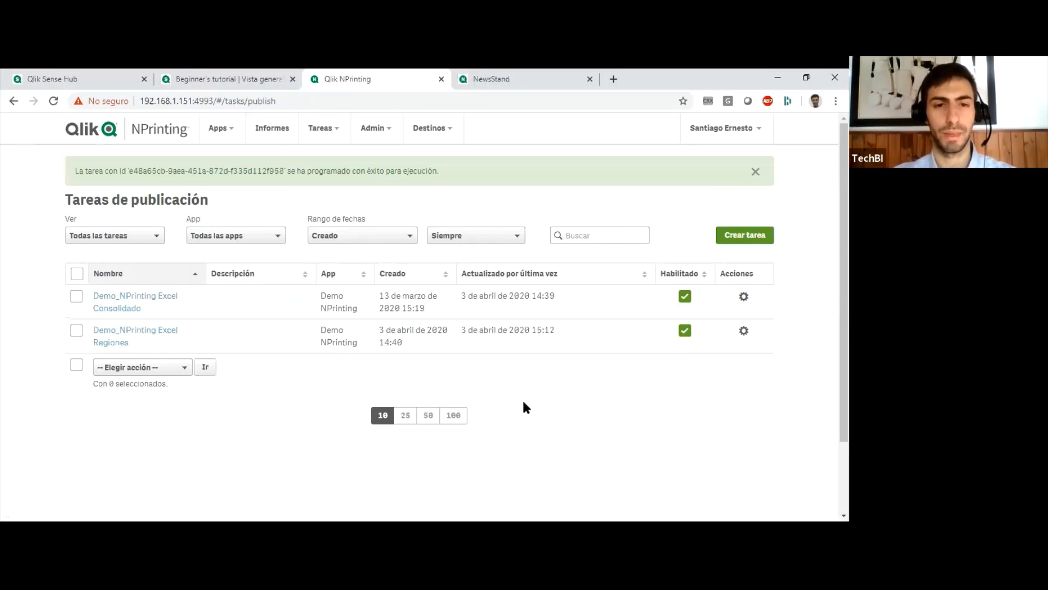
Open the task executions and refresh them to check the progress of the latest Demo_NPrinting Excel Regiones run.
left_click(373, 128)
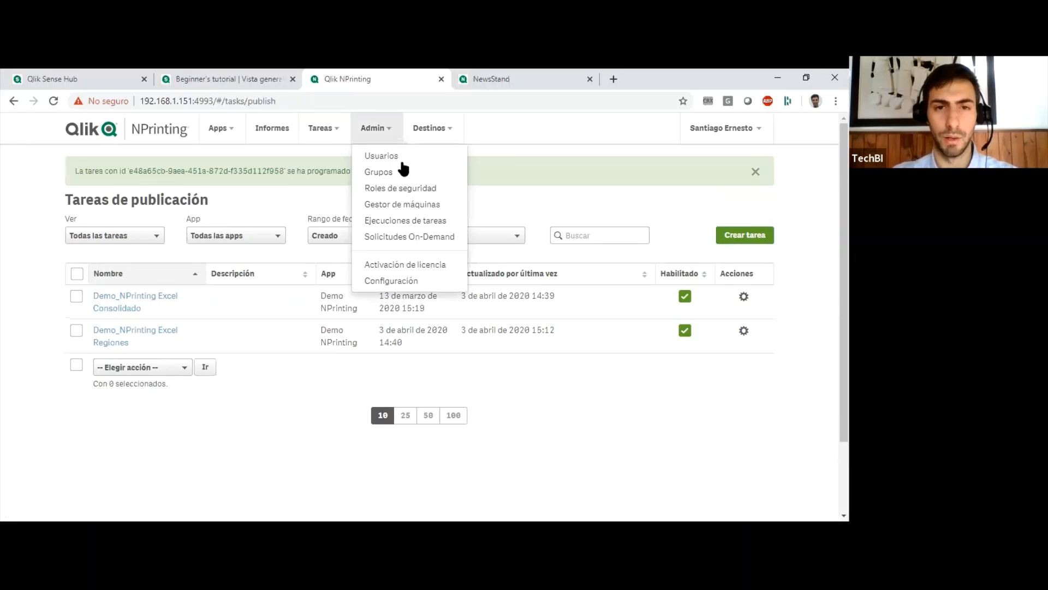
left_click(404, 220)
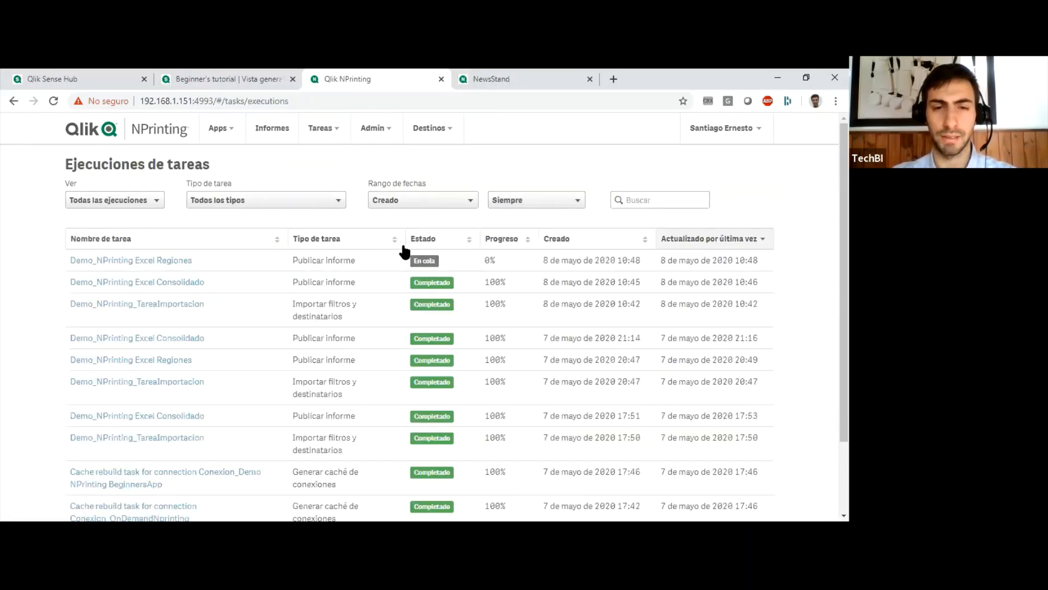
left_click(53, 102)
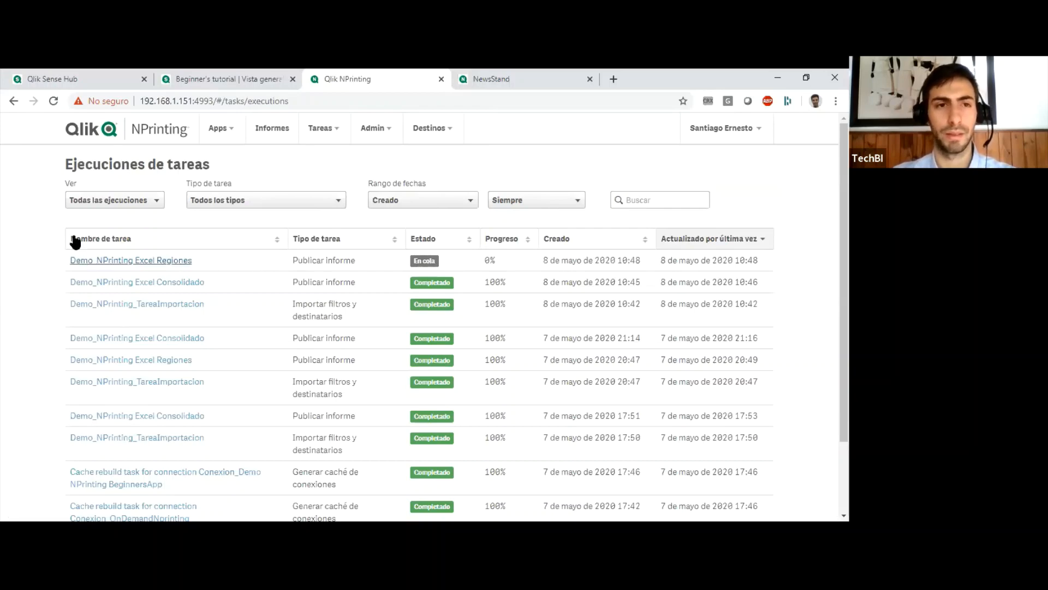
left_click(52, 101)
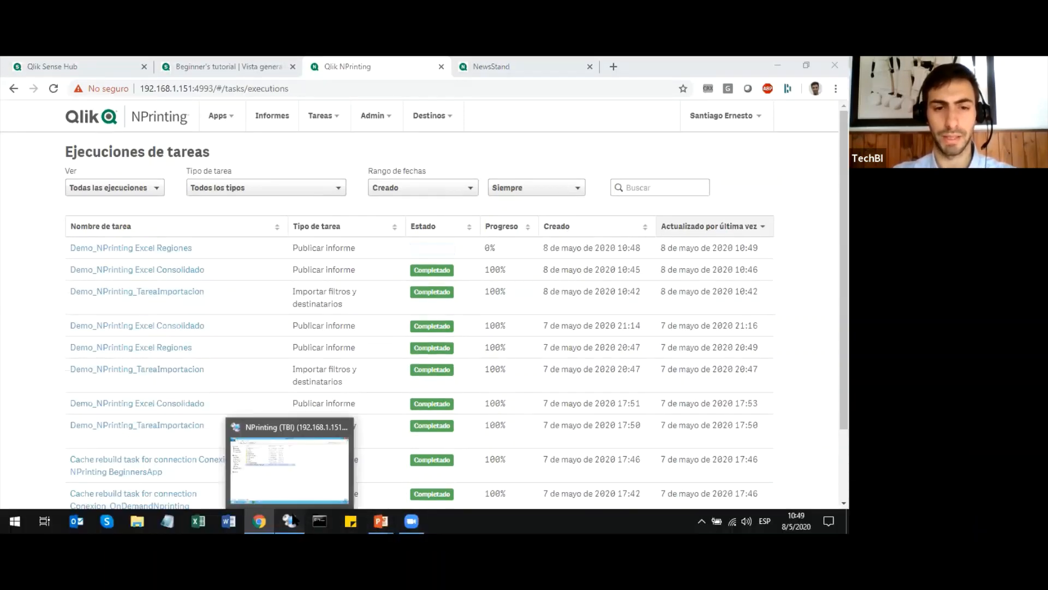
Switch to the remote NPrinting server, open C:\Output, look into the USA folder and check the region folders' modification dates.
left_click(294, 520)
left_click(362, 316)
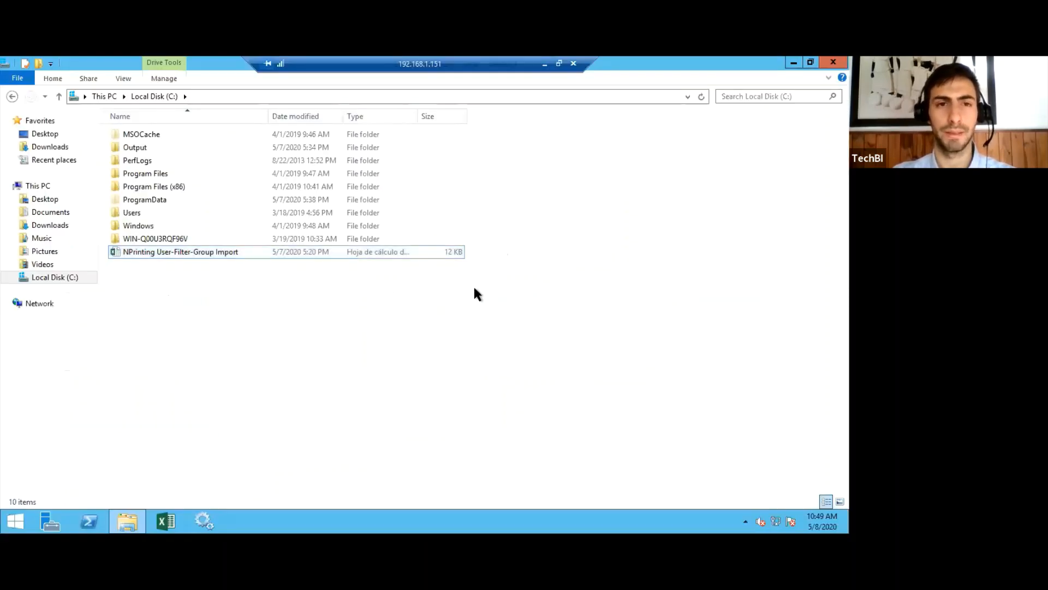
double_click(153, 148)
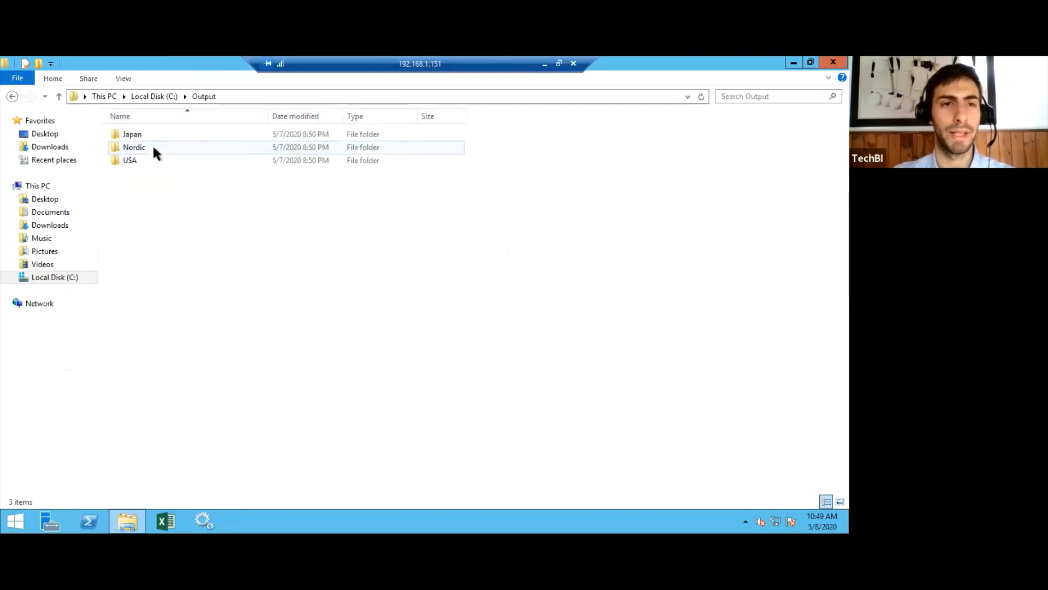
left_click(149, 157)
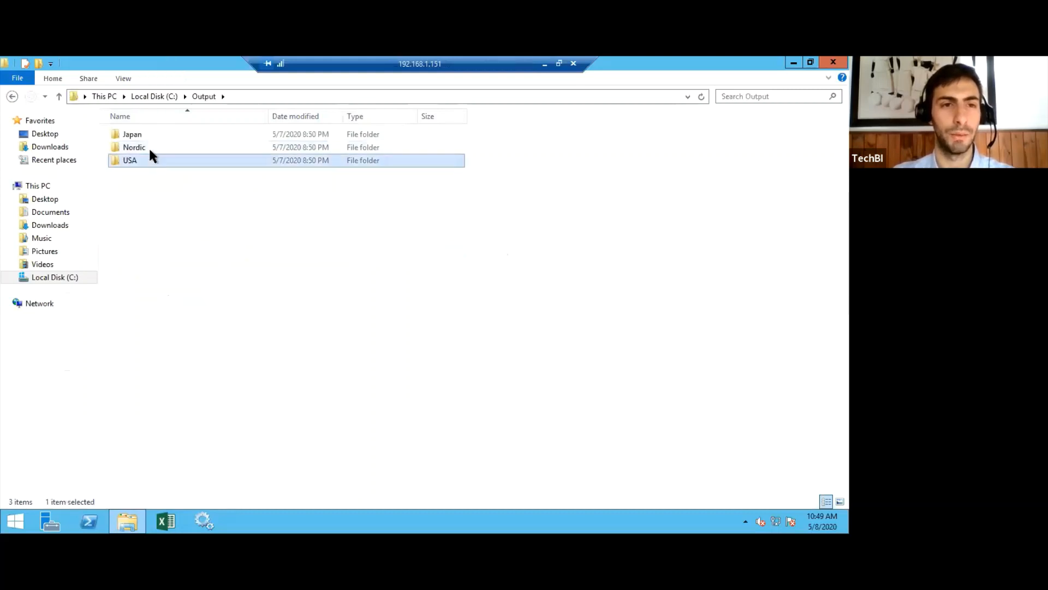
double_click(188, 162)
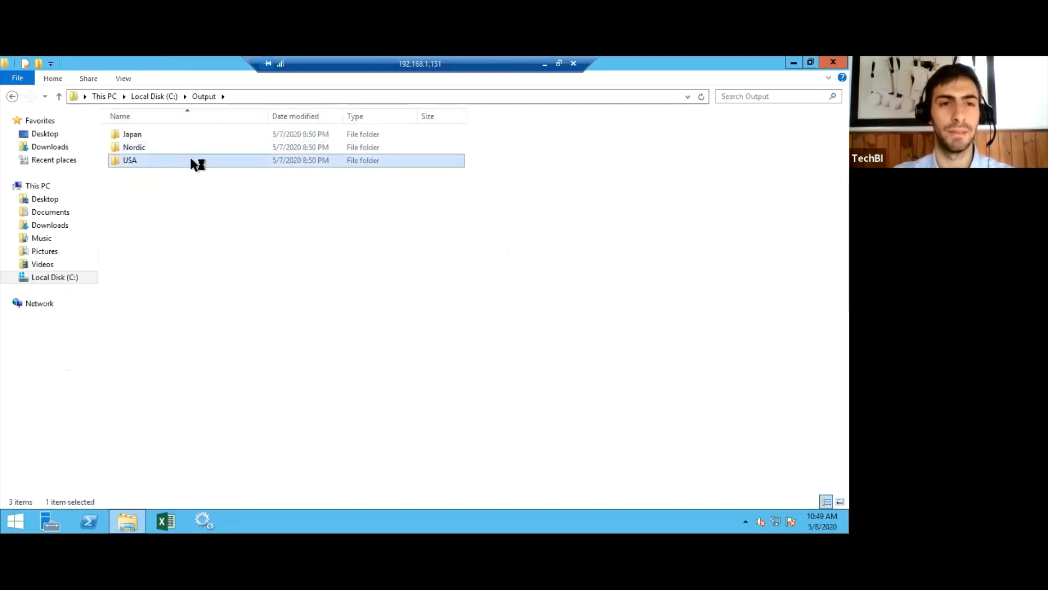
left_click(206, 98)
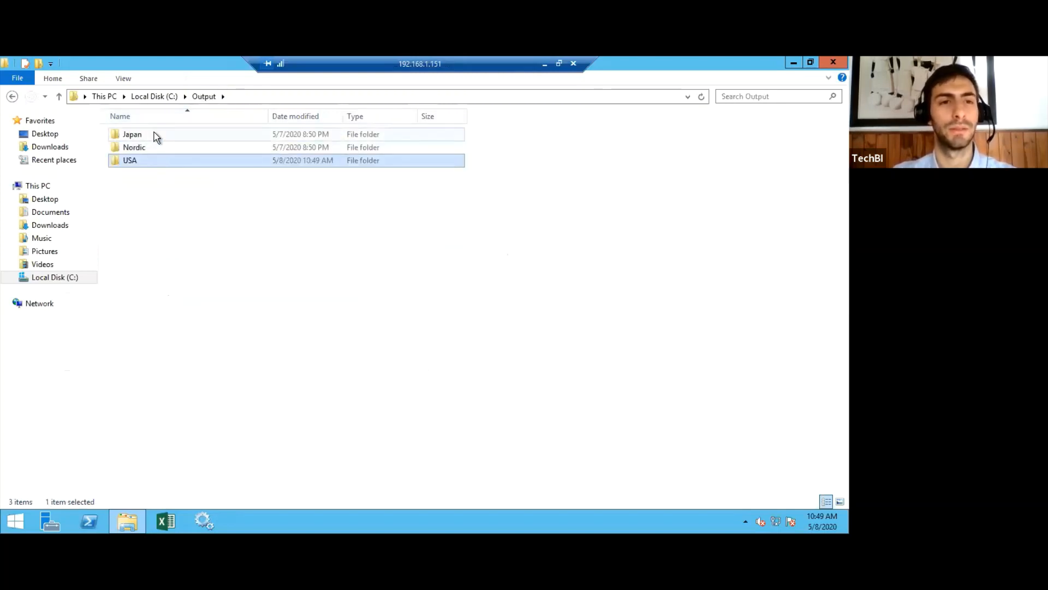
left_click(308, 250)
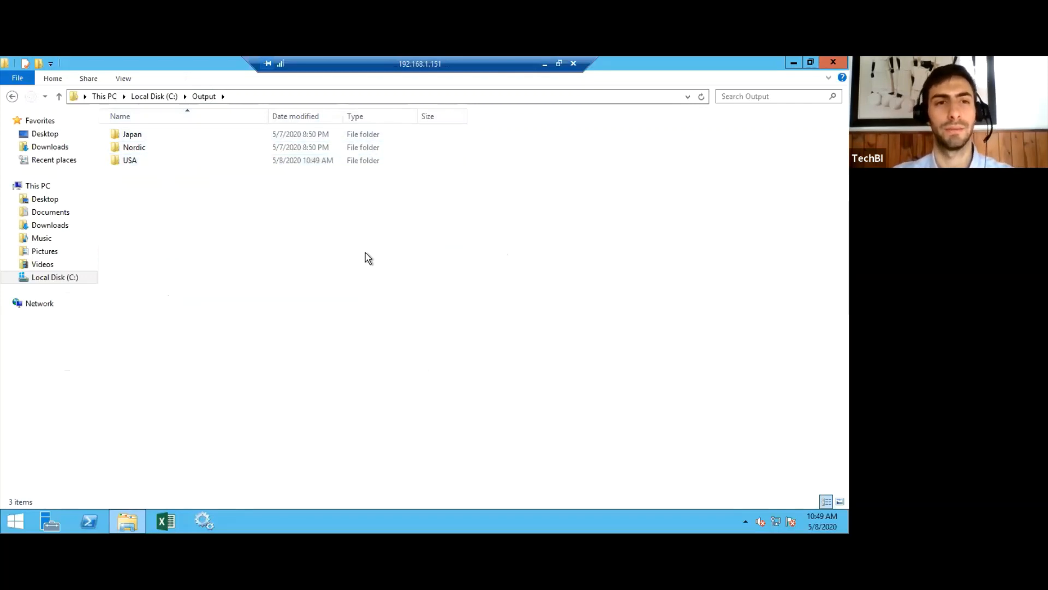
Return to the NPrinting task executions in the browser and reload them to recheck the Demo_NPrinting Excel Regiones run.
left_click(544, 65)
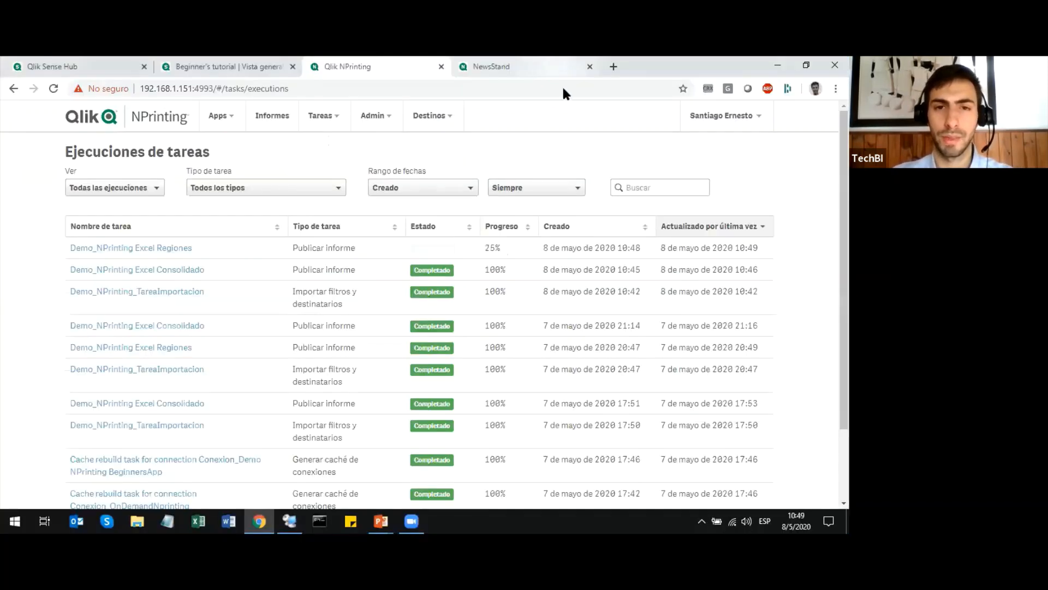
left_click(54, 89)
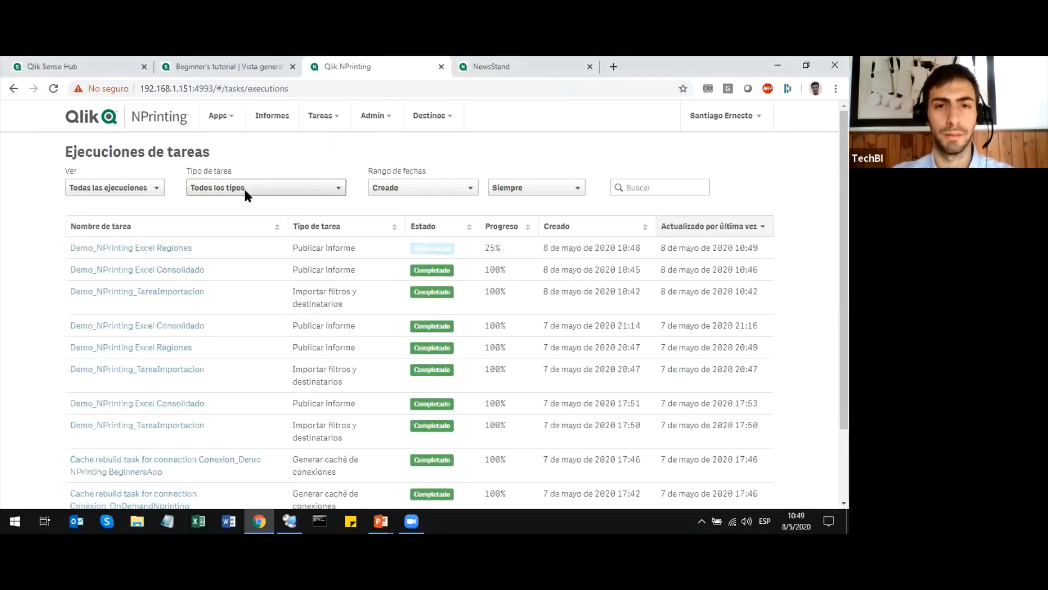
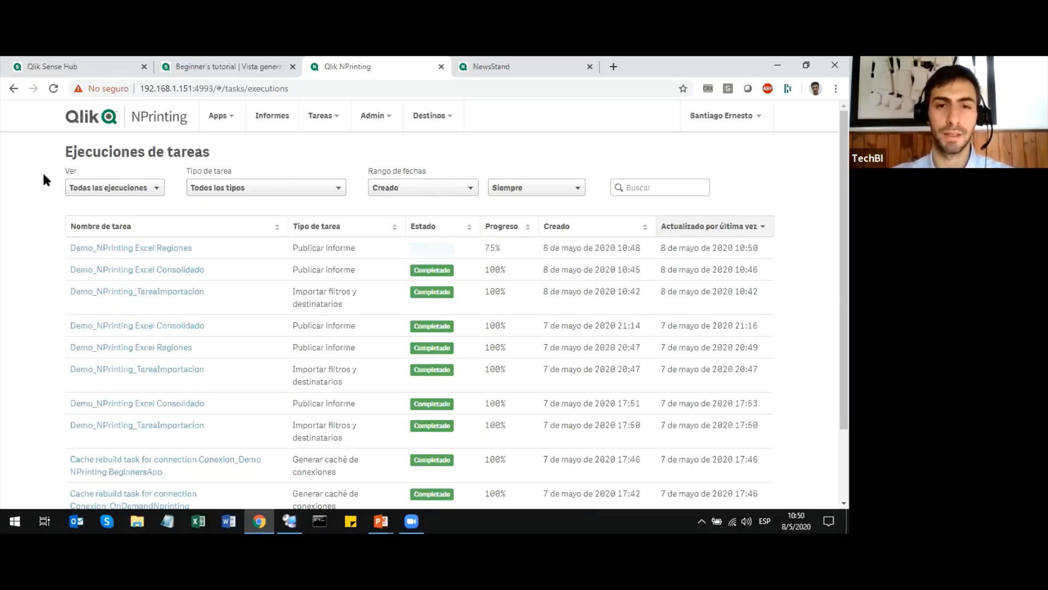
Reload the task executions, and on the remote server look into the Japan and Nordic folders in C:\Output for the generated reports.
left_click(54, 88)
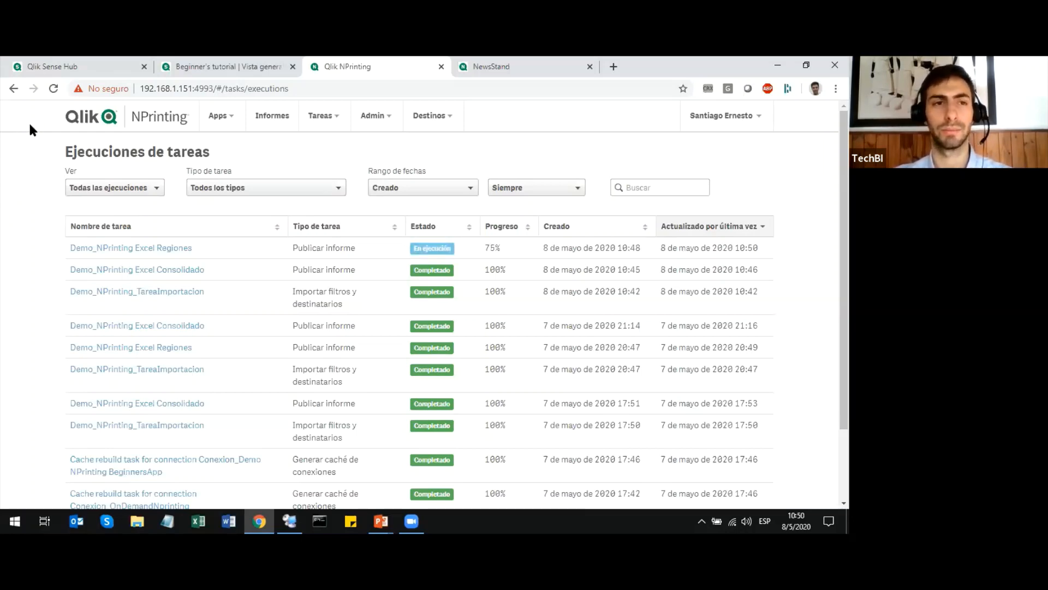
left_click(53, 87)
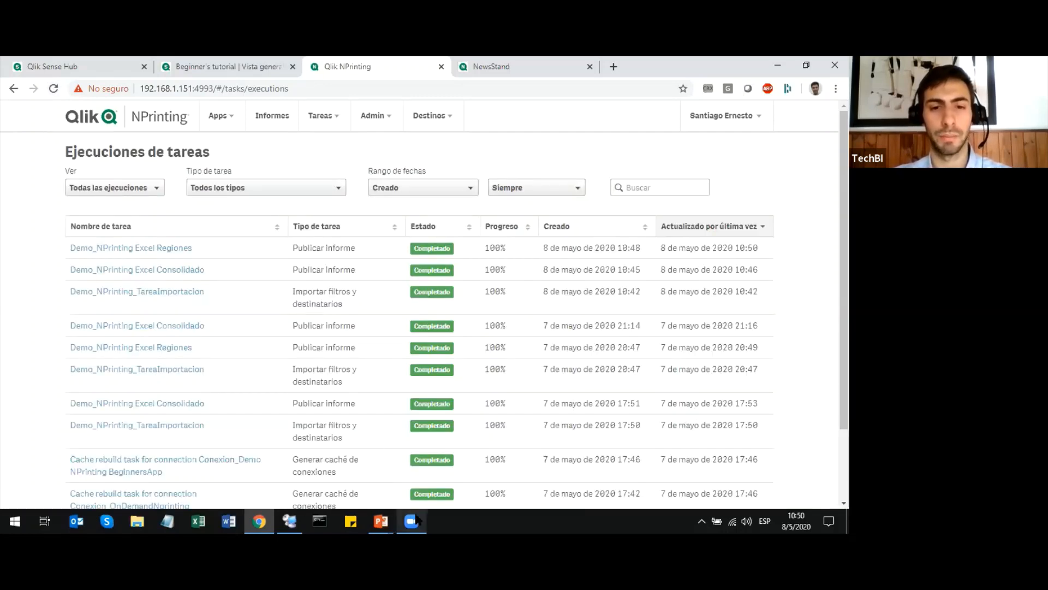
left_click(295, 522)
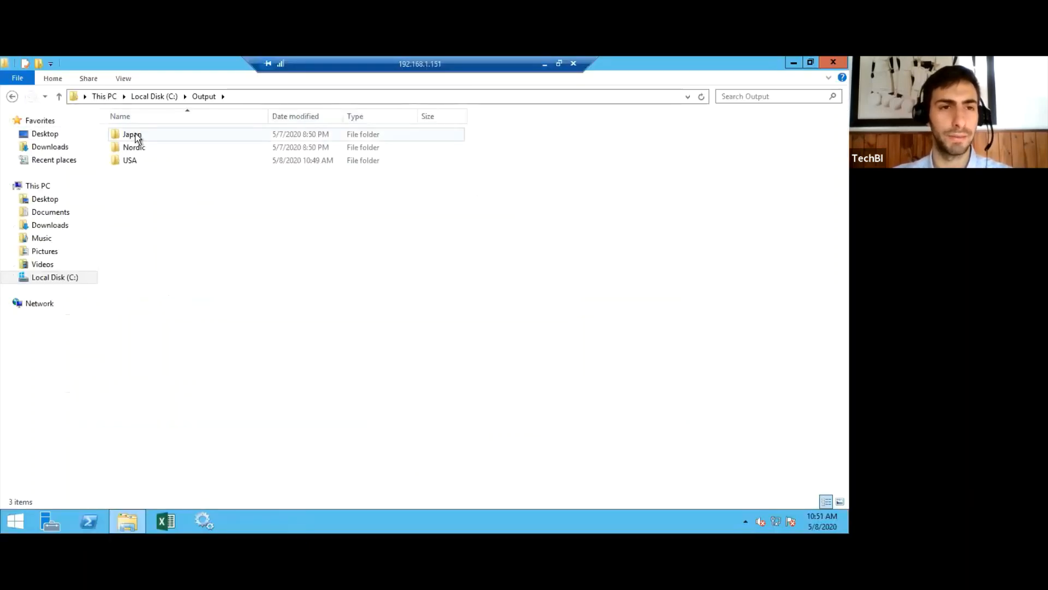
double_click(133, 136)
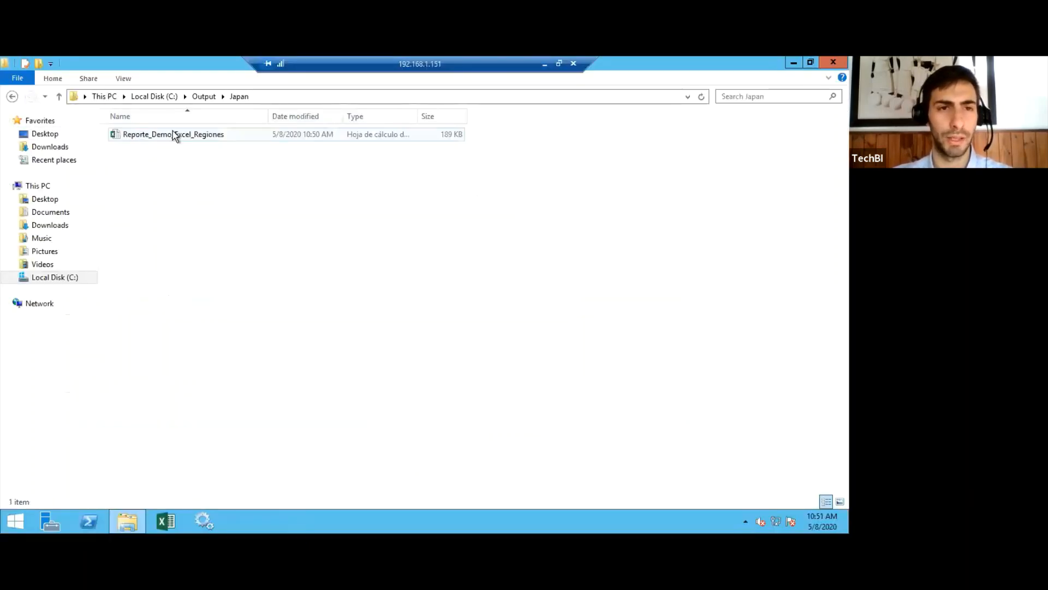
left_click(201, 96)
double_click(149, 146)
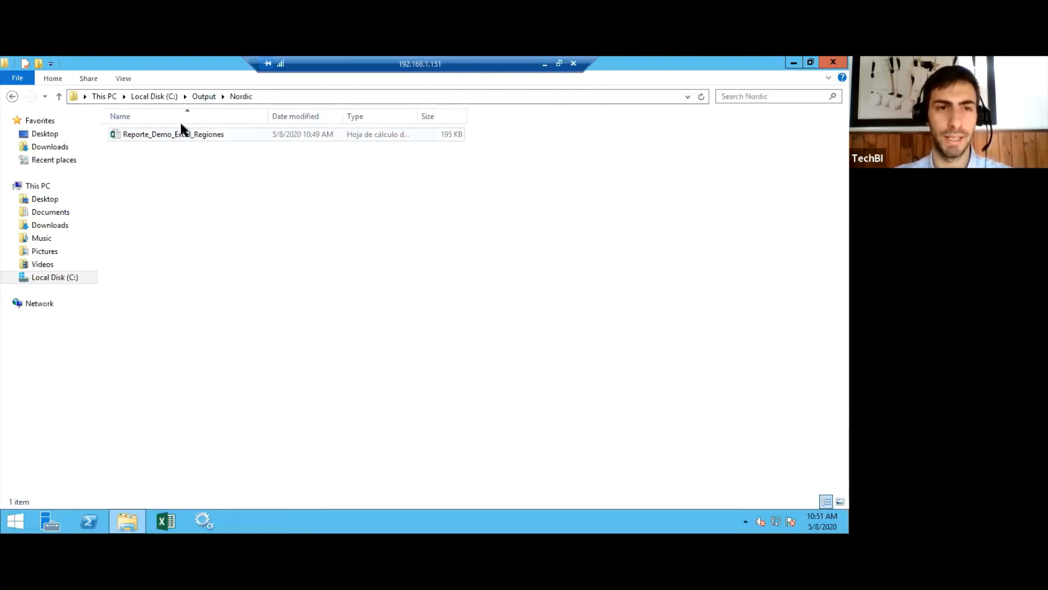
Open Reporte_Demo_Excel_Regiones from the USA output folder, examine its region title and KPI images, and close the workbook.
left_click(201, 96)
double_click(143, 157)
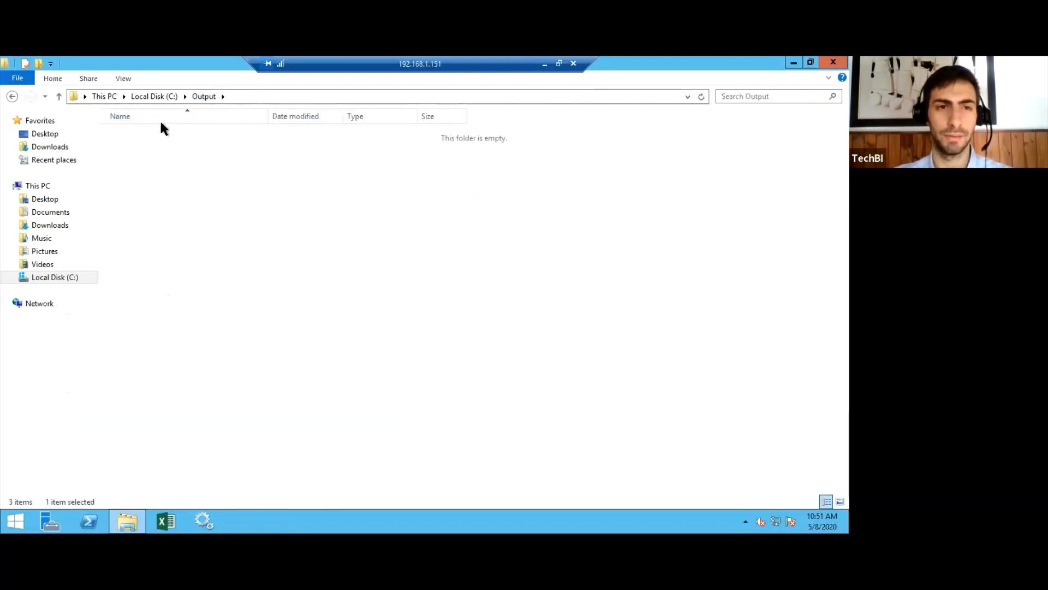
double_click(171, 135)
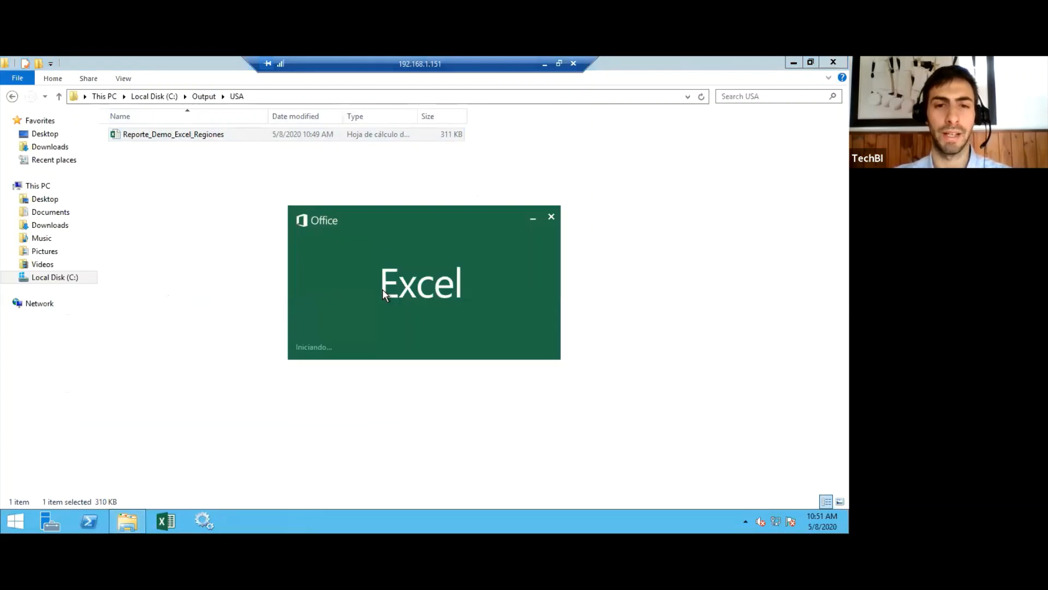
left_click(385, 246)
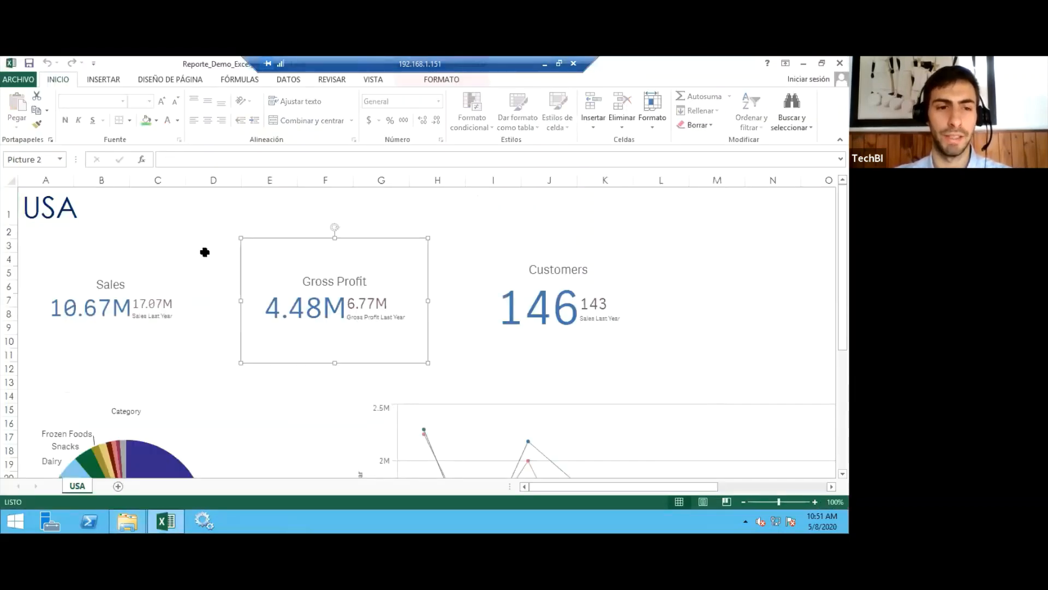
left_click(76, 232)
left_click(60, 204)
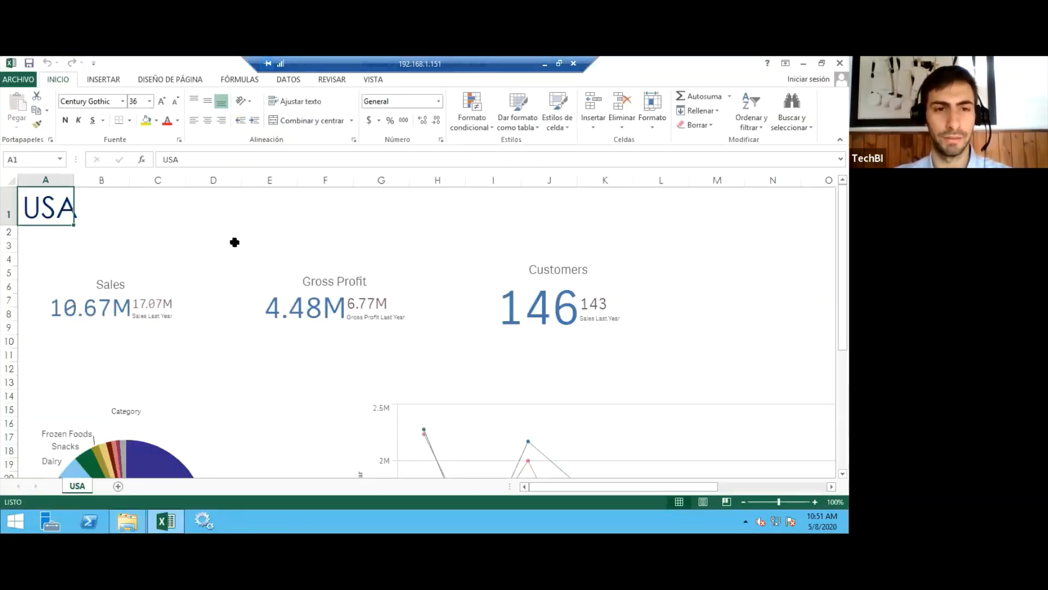
left_click(233, 242)
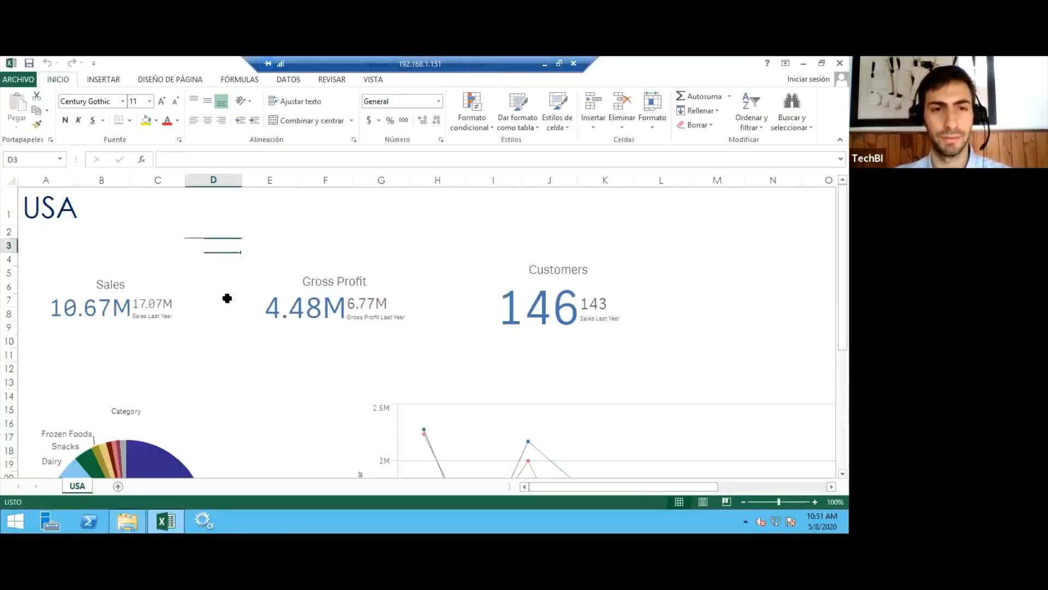
left_click(227, 366)
left_click(261, 360)
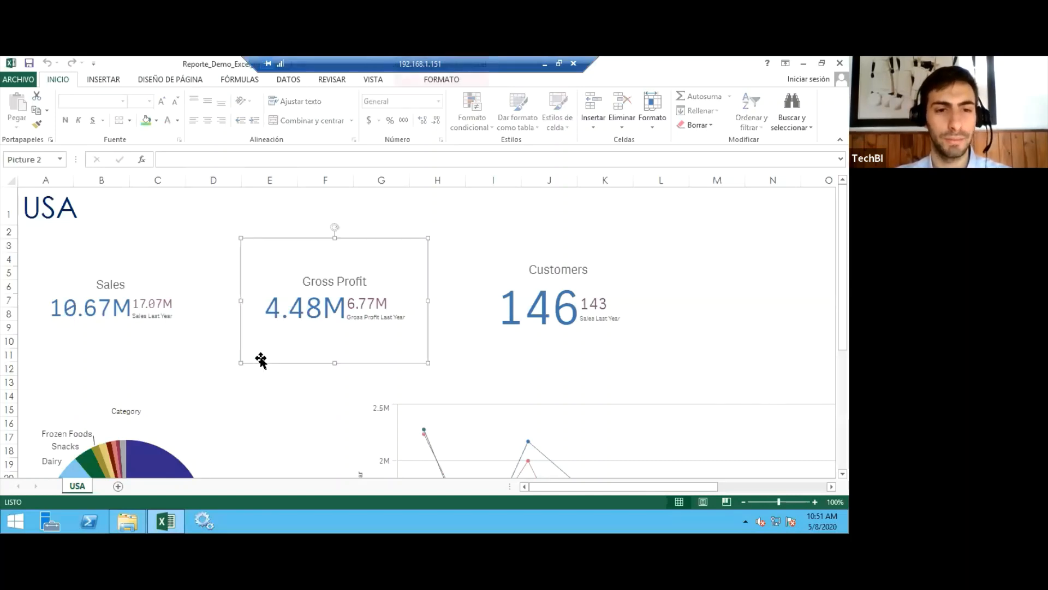
left_click(253, 370)
left_click(224, 375)
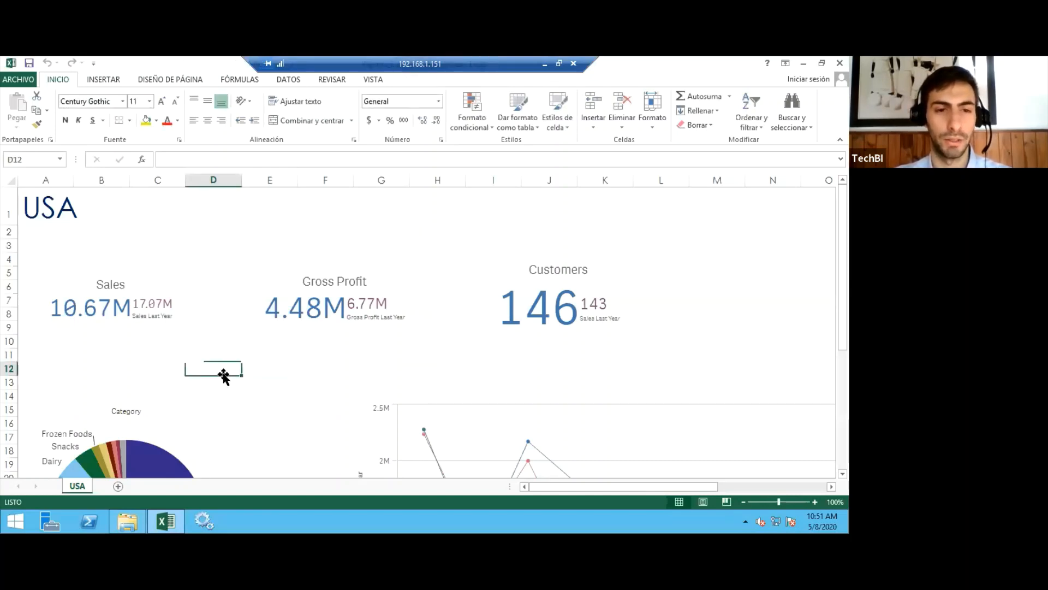
left_click(169, 372)
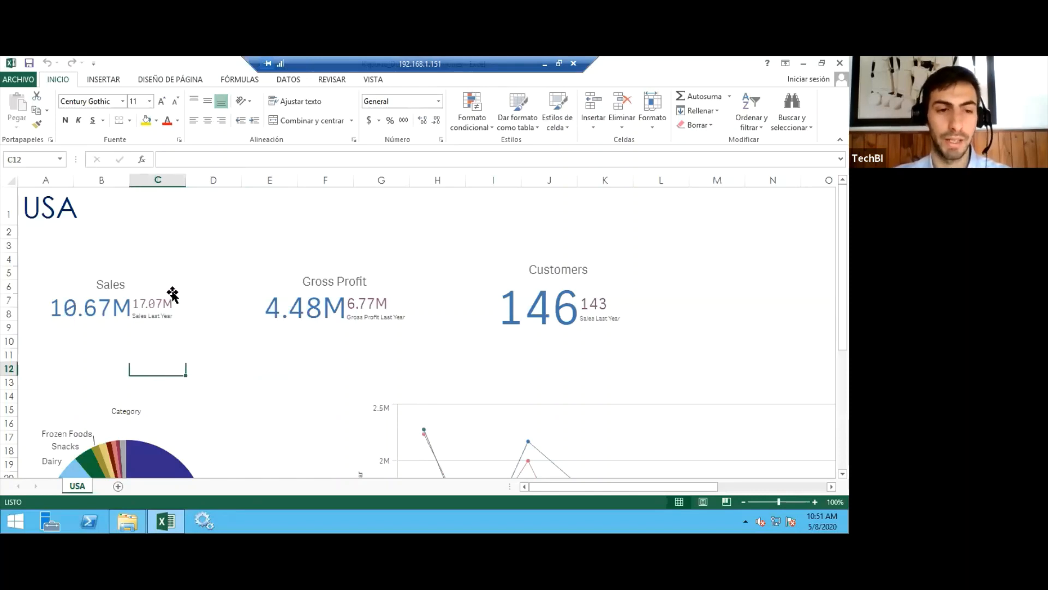
left_click(840, 63)
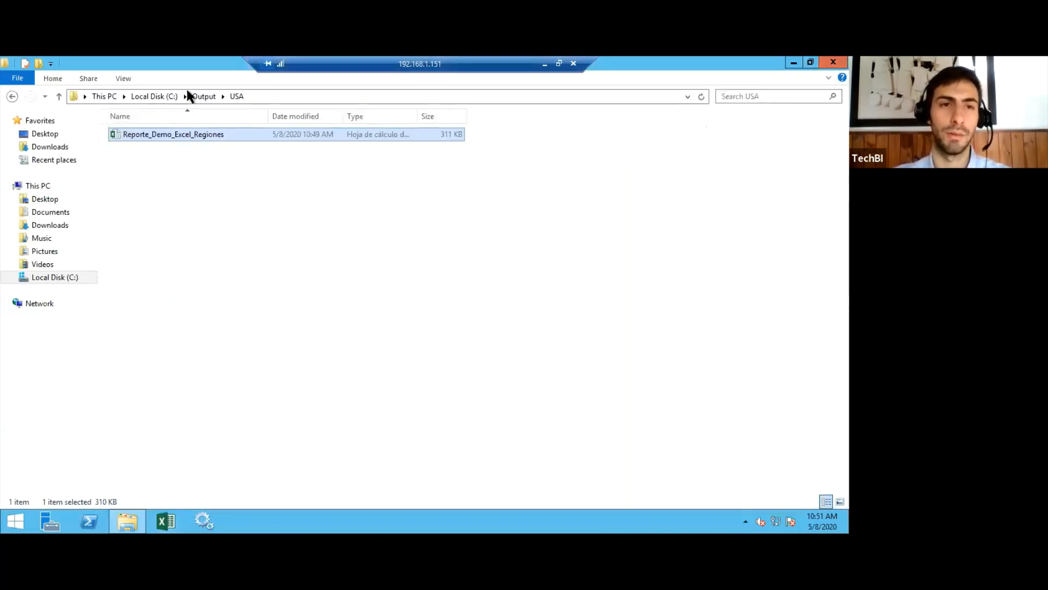
Open Reporte_Demo_Excel_Regiones from the Nordic output folder, review its KPIs and charts, and close the workbook.
left_click(203, 96)
left_click(139, 146)
double_click(140, 148)
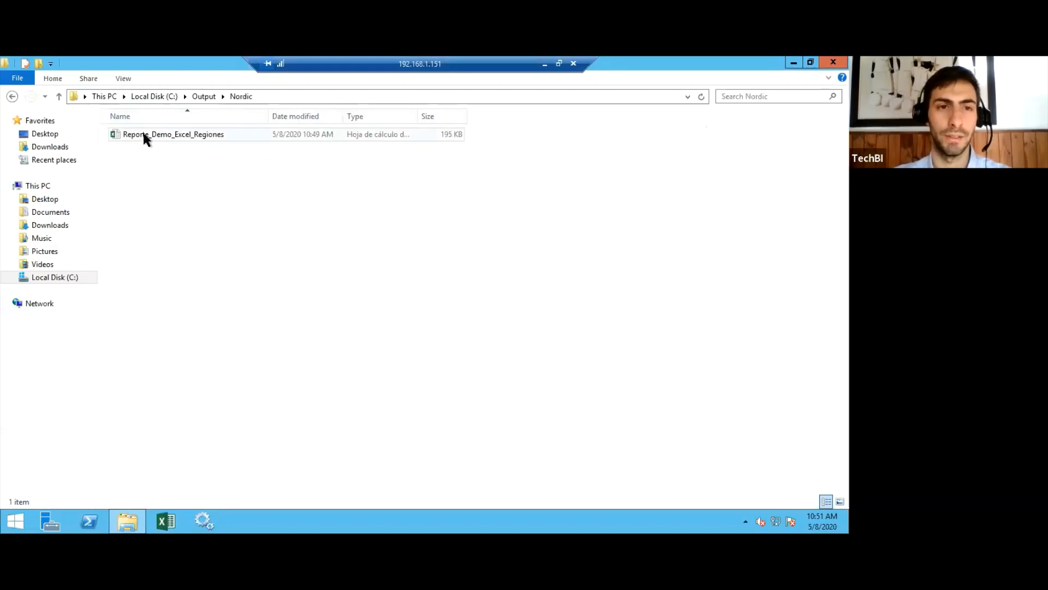
double_click(148, 136)
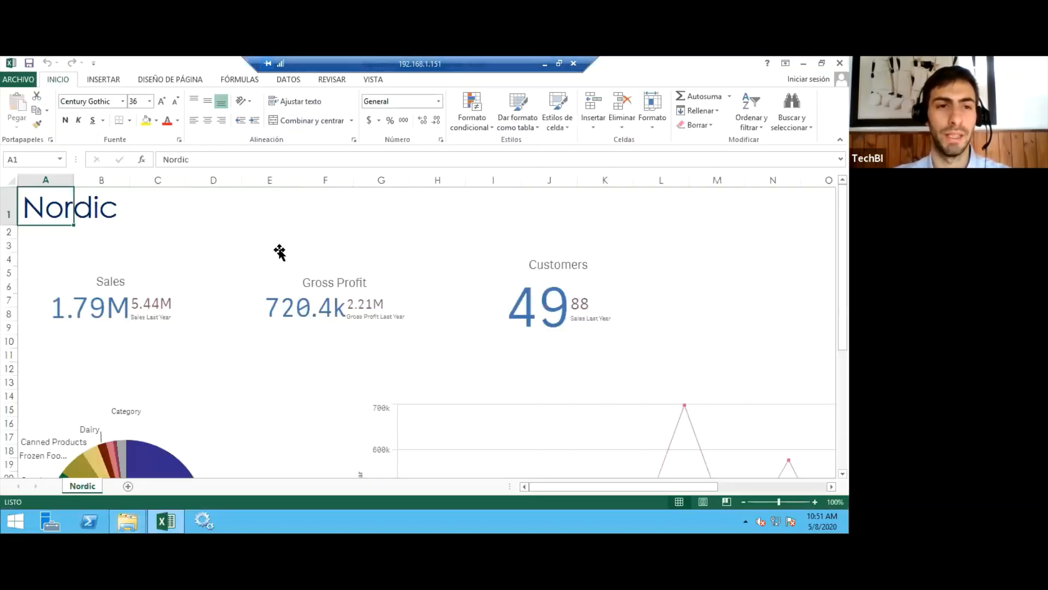
scroll(245, 248, "down", 5)
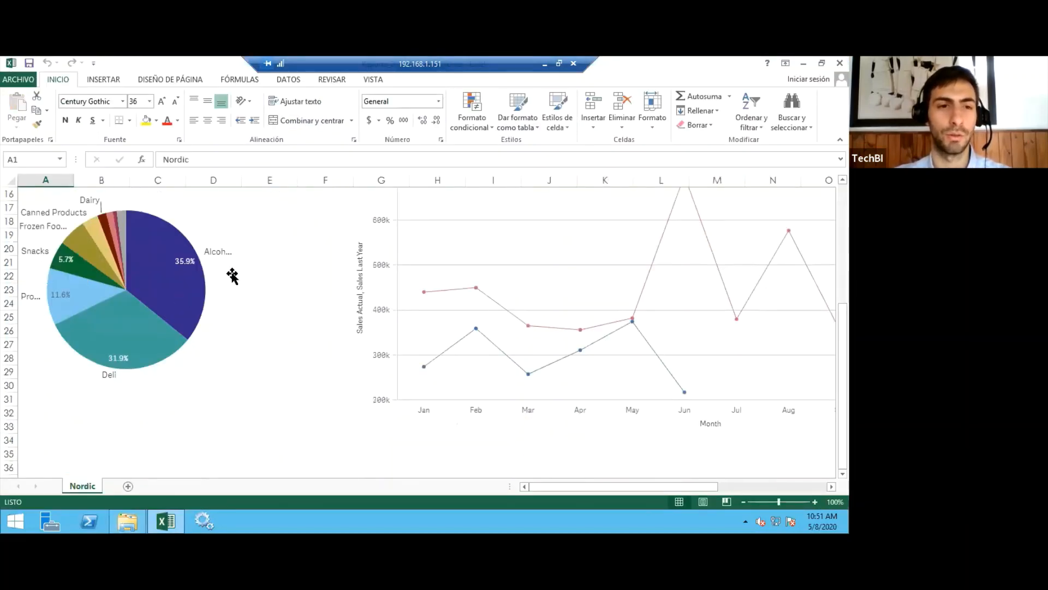
scroll(232, 275, "up", 5)
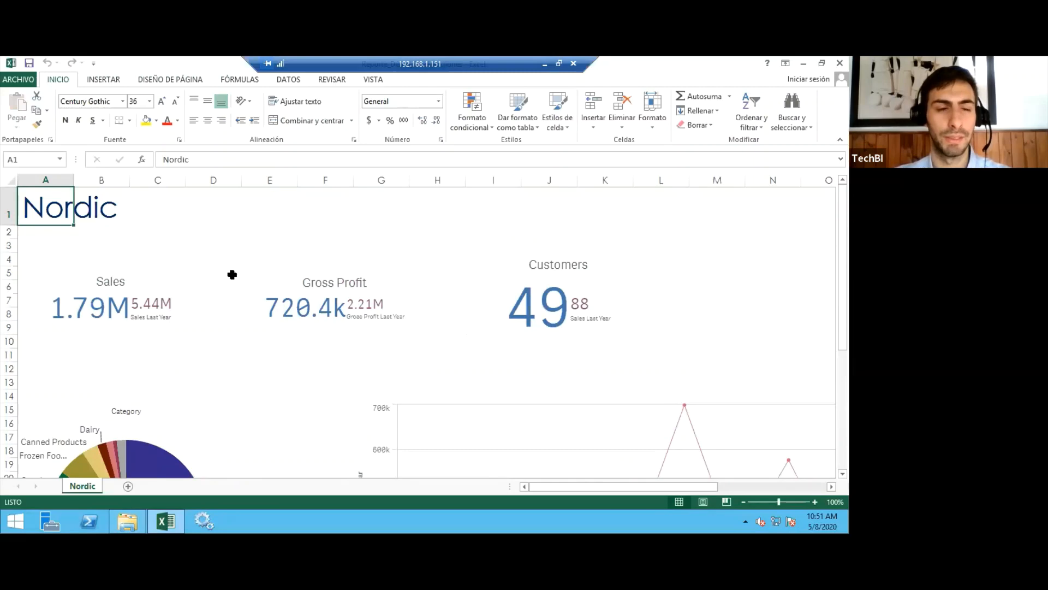
scroll(232, 275, "down", 8)
left_click(840, 63)
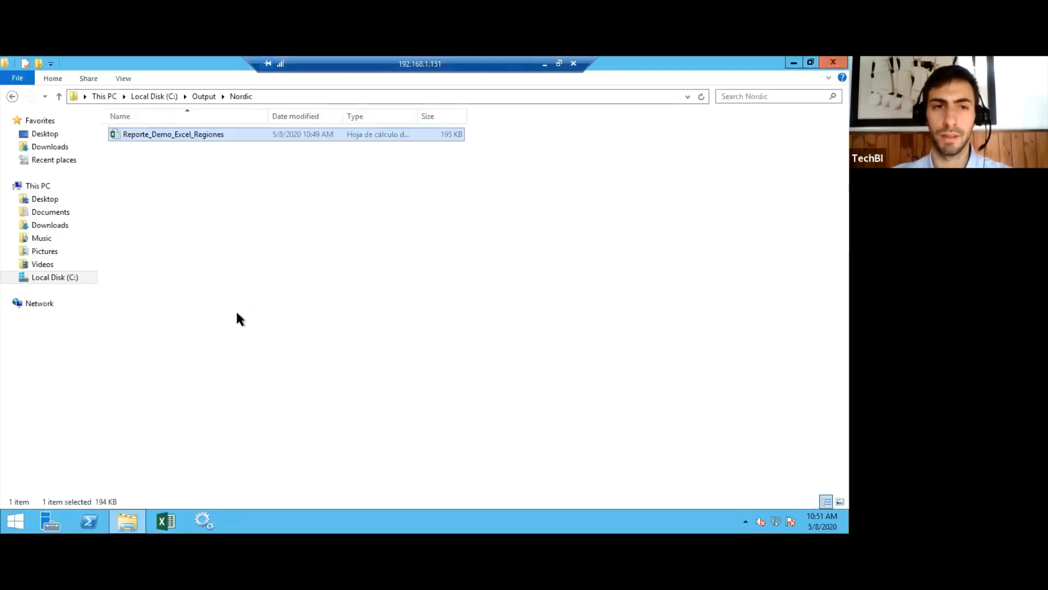
left_click(335, 288)
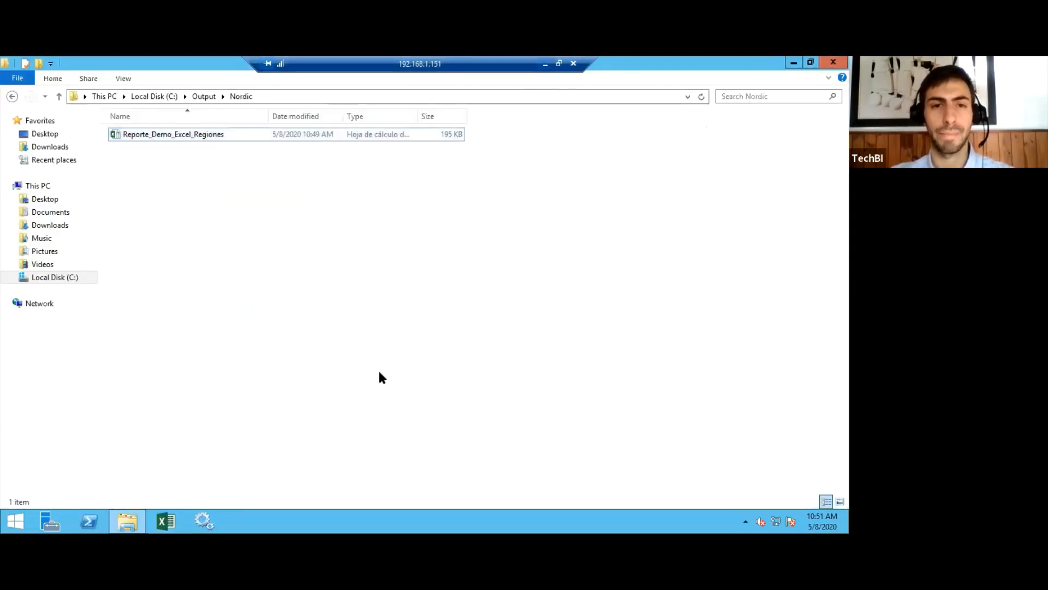
Return to the local browser and close the Beginner's tutorial app.
left_click(545, 64)
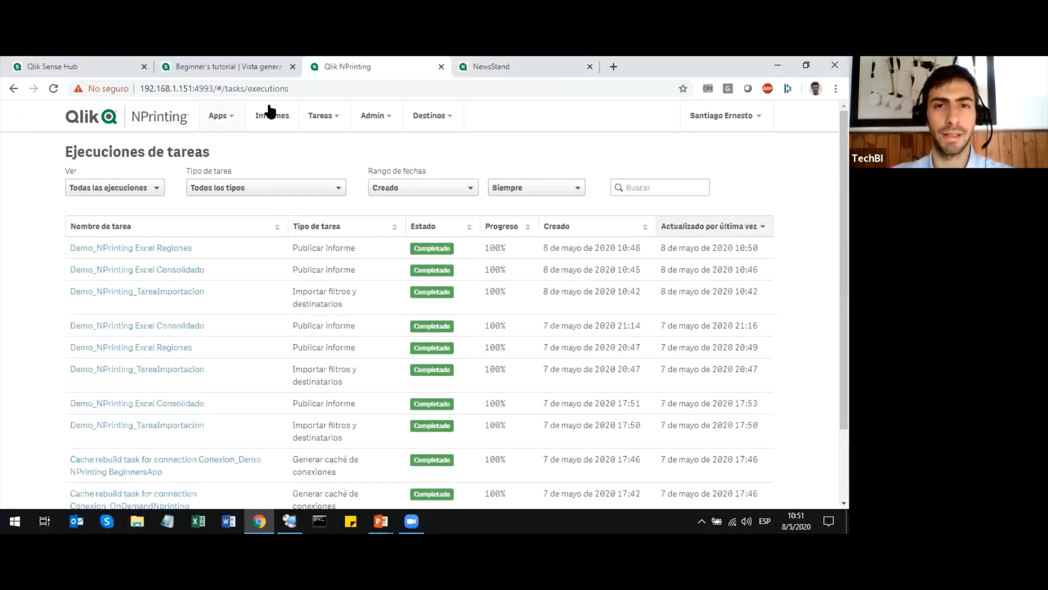
left_click(146, 75)
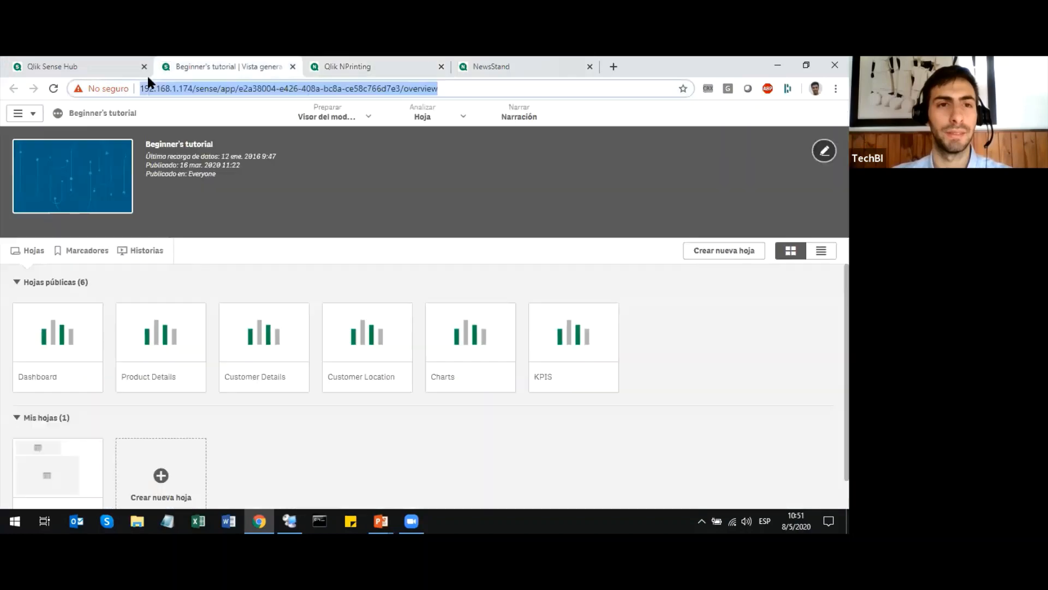
key("ctrl+w")
Open the On Demand NPrinting app from the Ejemplos Utiles stream in the Qlik Sense Hub and show its Comparativos sheet.
left_click(146, 74)
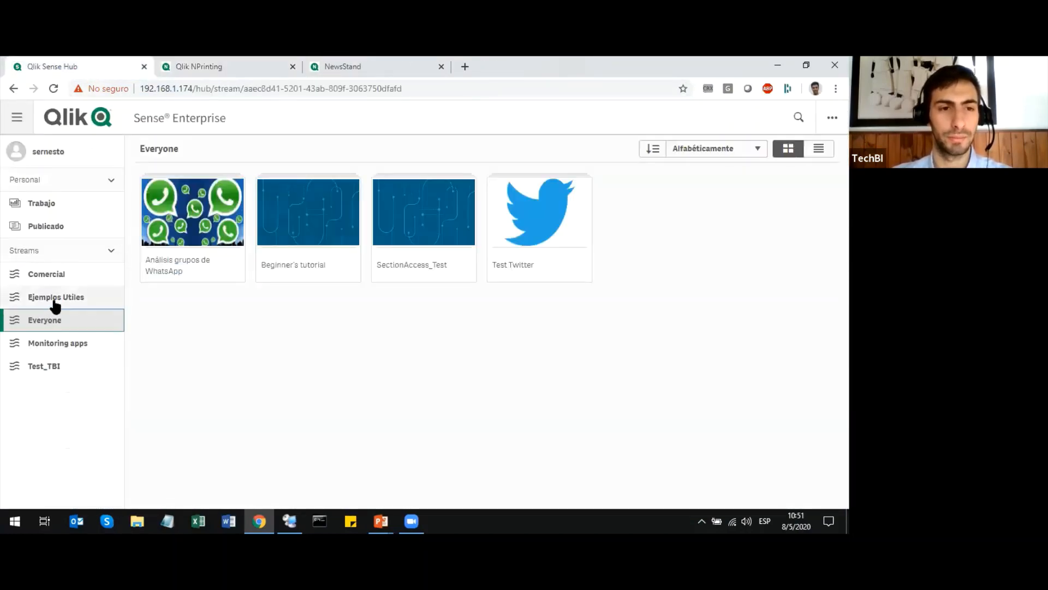
left_click(55, 299)
left_click(646, 217)
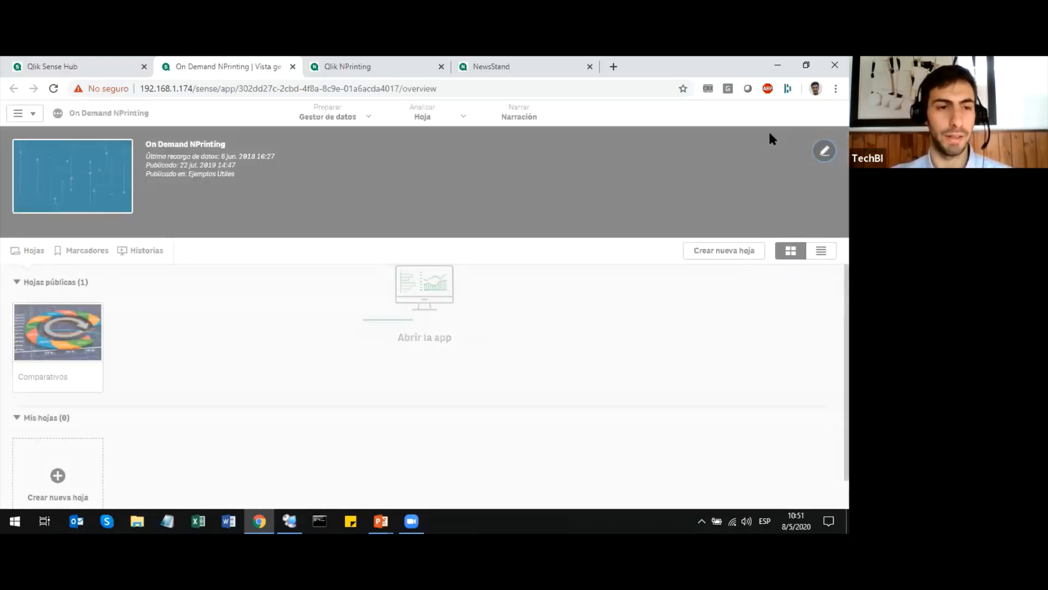
left_click(58, 327)
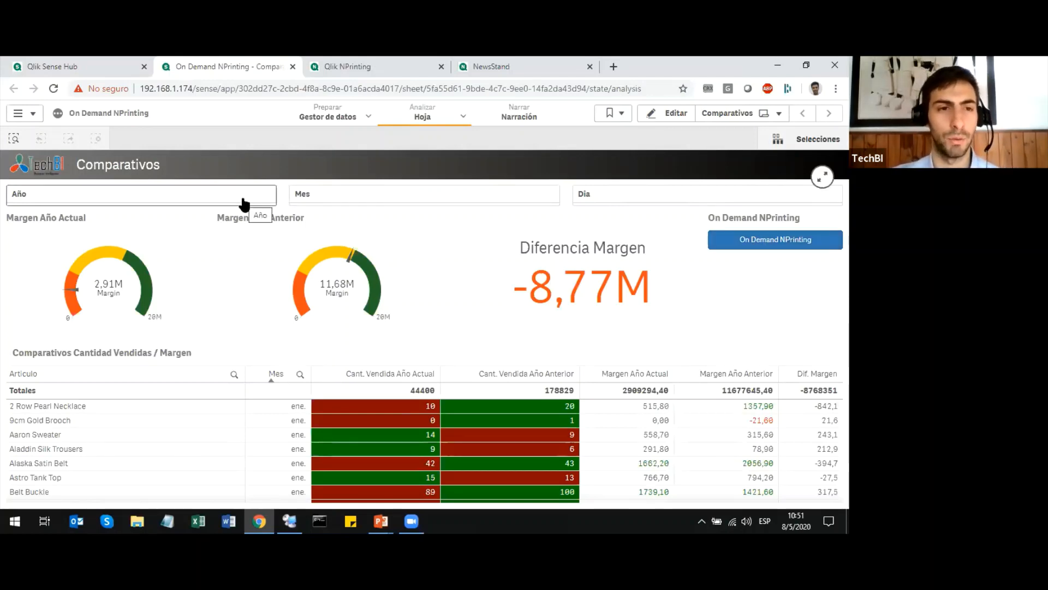
Filter the Comparativos sheet to Año 2018 and Mes feb., and request the Informe_OnDemandNprinting report through On Demand NPrinting.
left_click(267, 195)
left_click(159, 292)
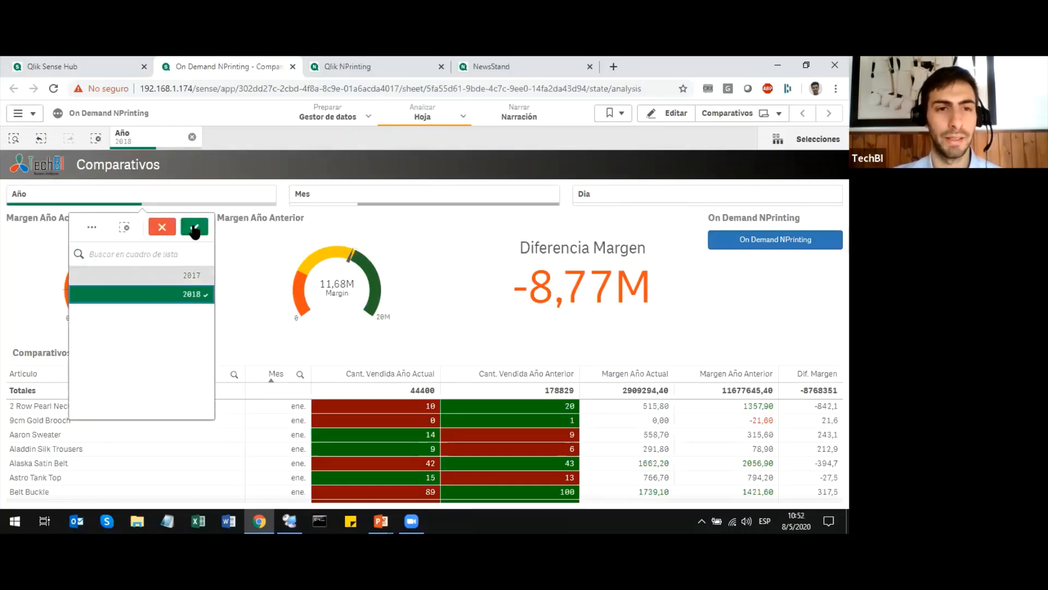
left_click(194, 226)
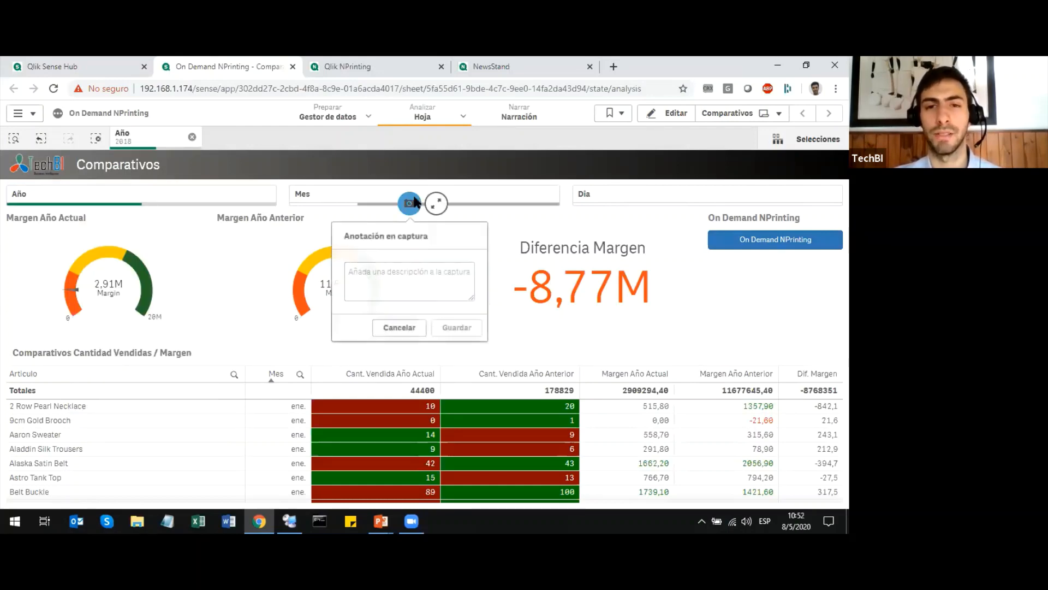
left_click(509, 215)
left_click(451, 293)
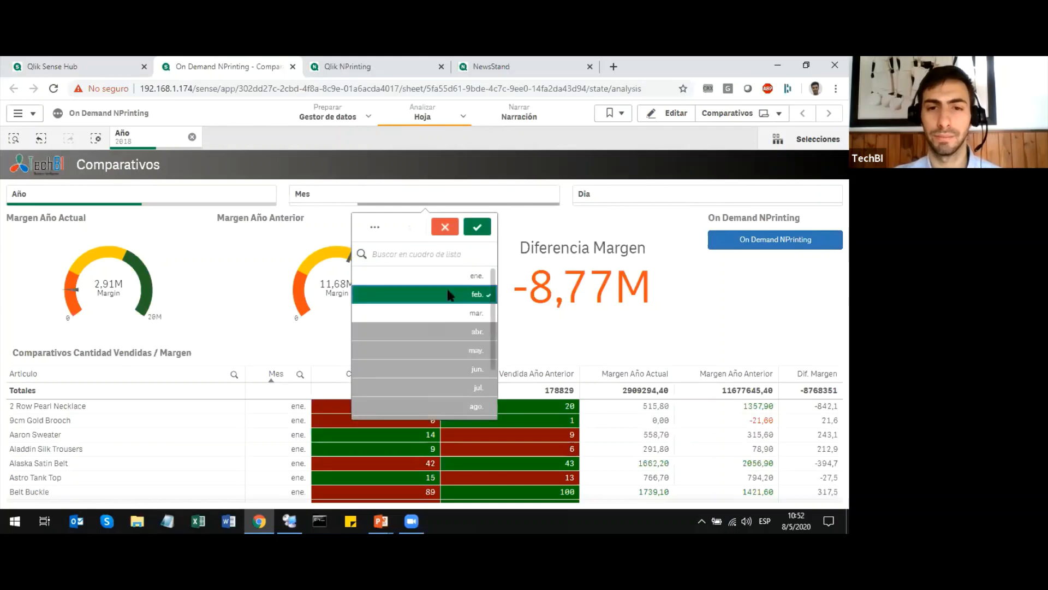
left_click(477, 227)
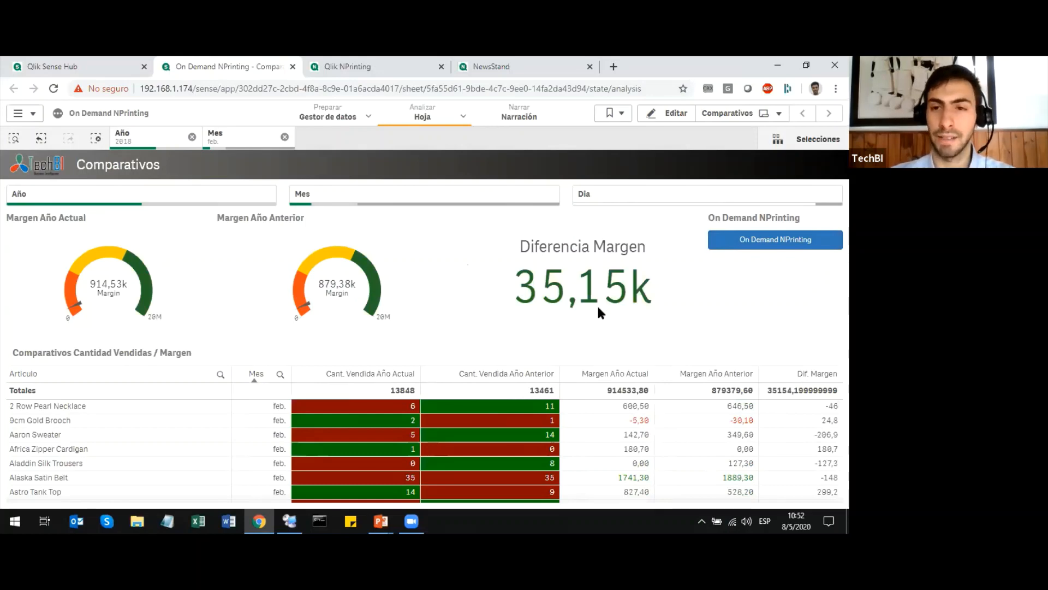
left_click(761, 244)
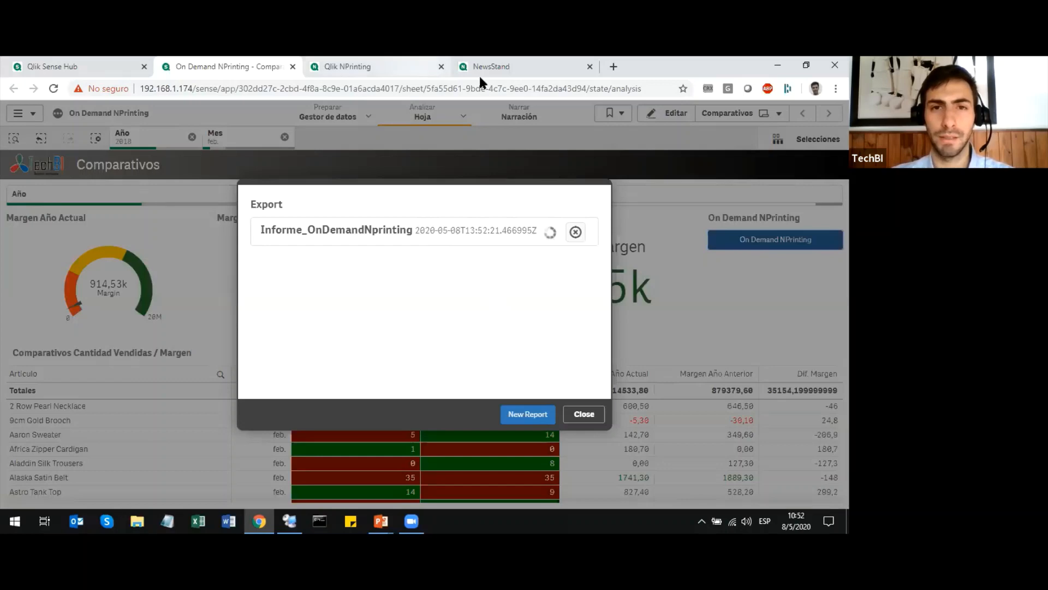
Switch to Qlik NPrinting and look through its apps, connections and reports for the on-demand entries.
key("ctrl+Tab")
left_click(228, 120)
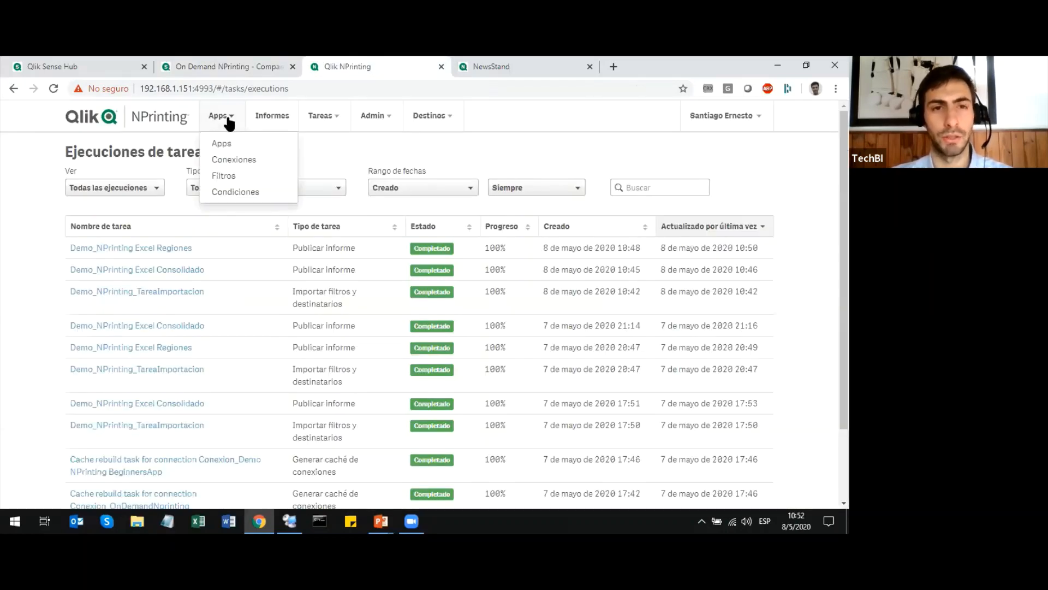
left_click(223, 144)
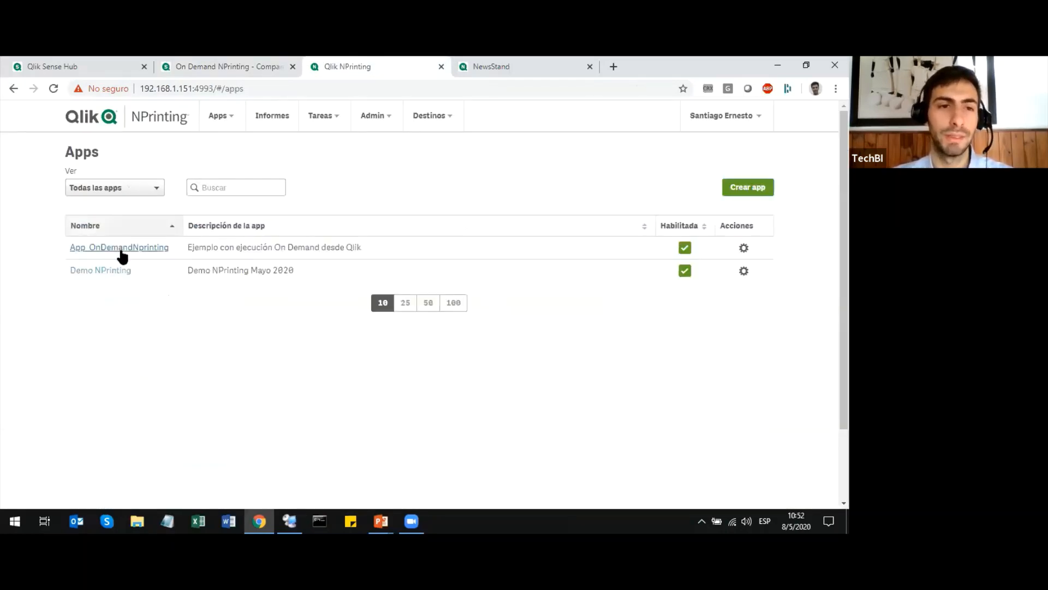
left_click(226, 118)
left_click(238, 158)
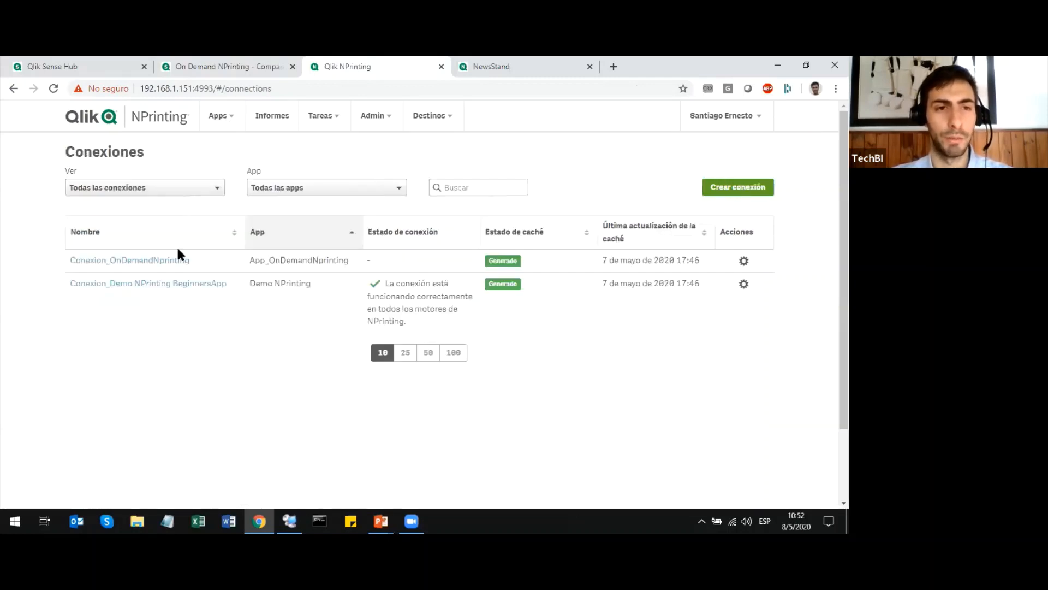
left_click(227, 114)
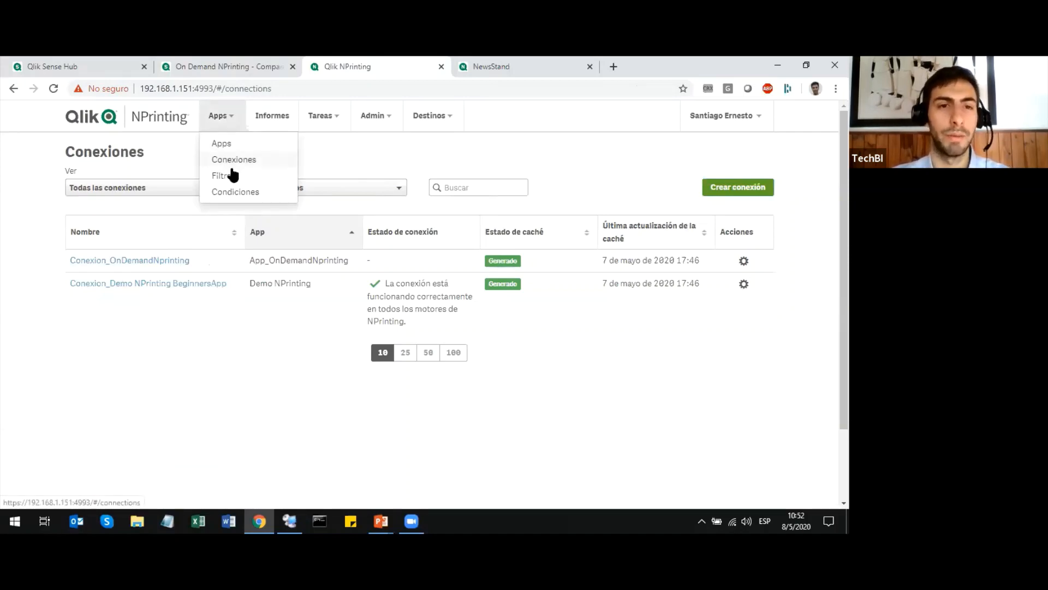
left_click(271, 115)
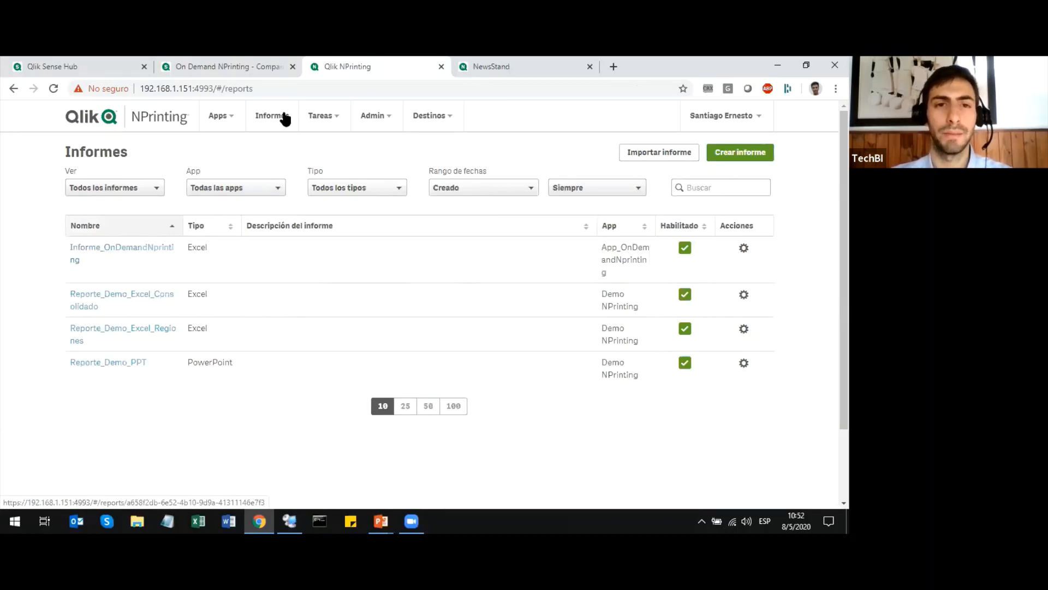
Show the Solicitudes On-Demand list in NPrinting to check the status of the Informe_OnDemandNprinting request.
mouse_move(378, 116)
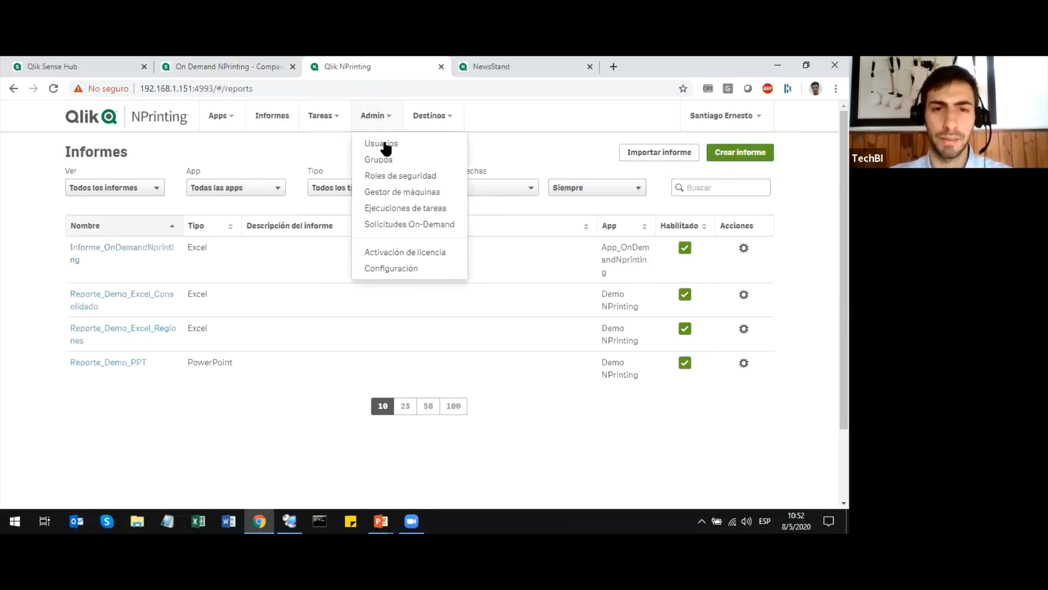
left_click(391, 225)
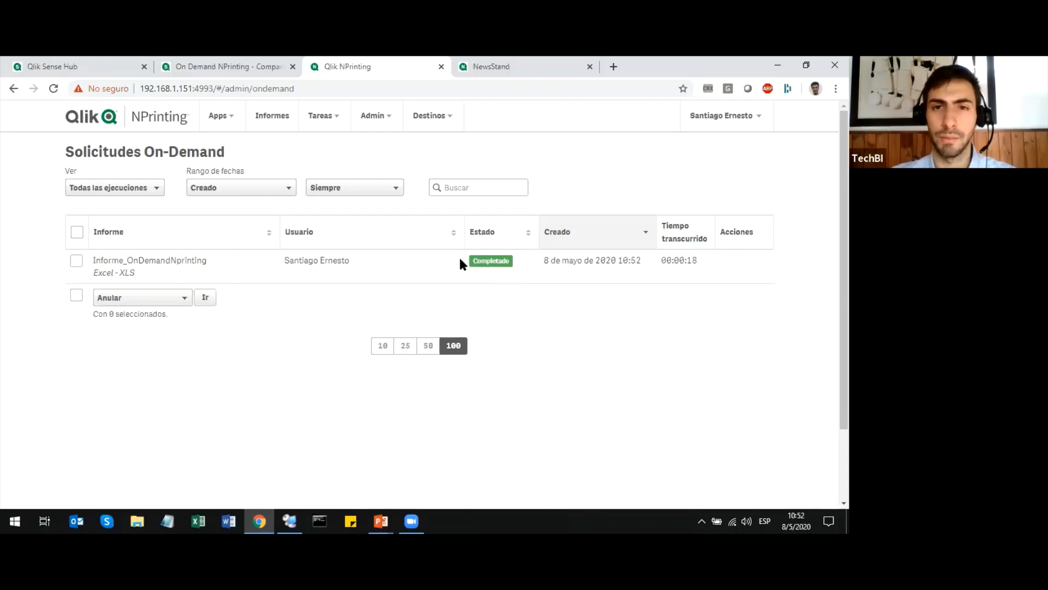
Return to the On Demand NPrinting app, download the generated Informe_OnDemandNprinting report and open it in Excel.
left_click(163, 67)
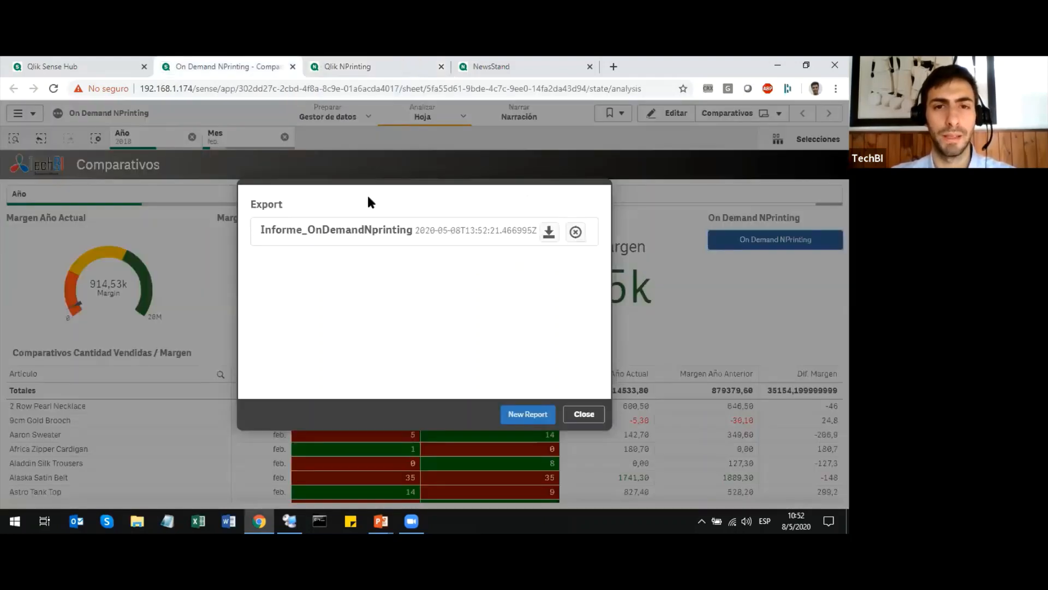
left_click(550, 232)
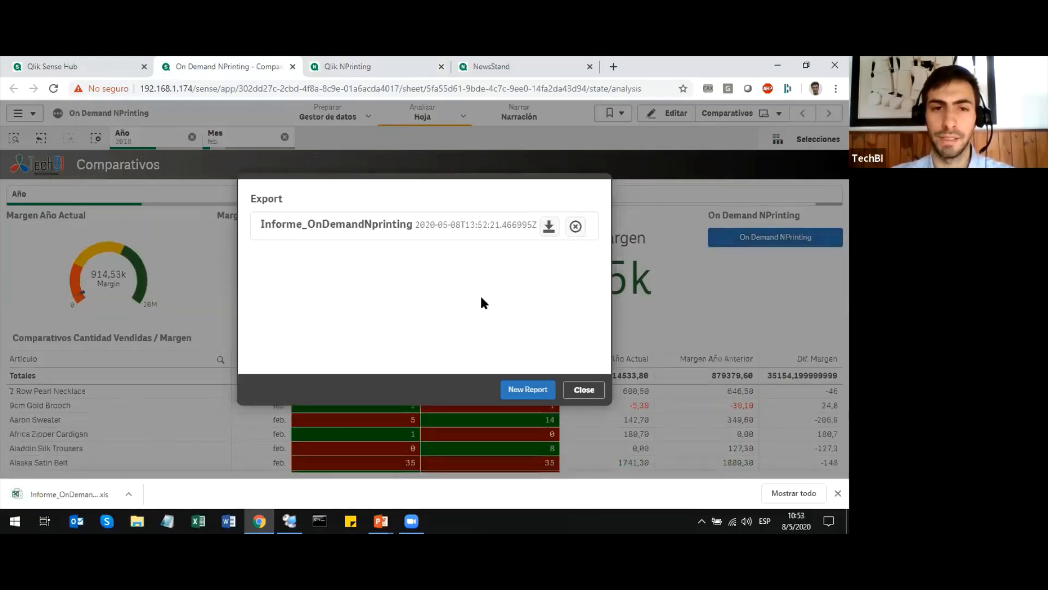
left_click(46, 496)
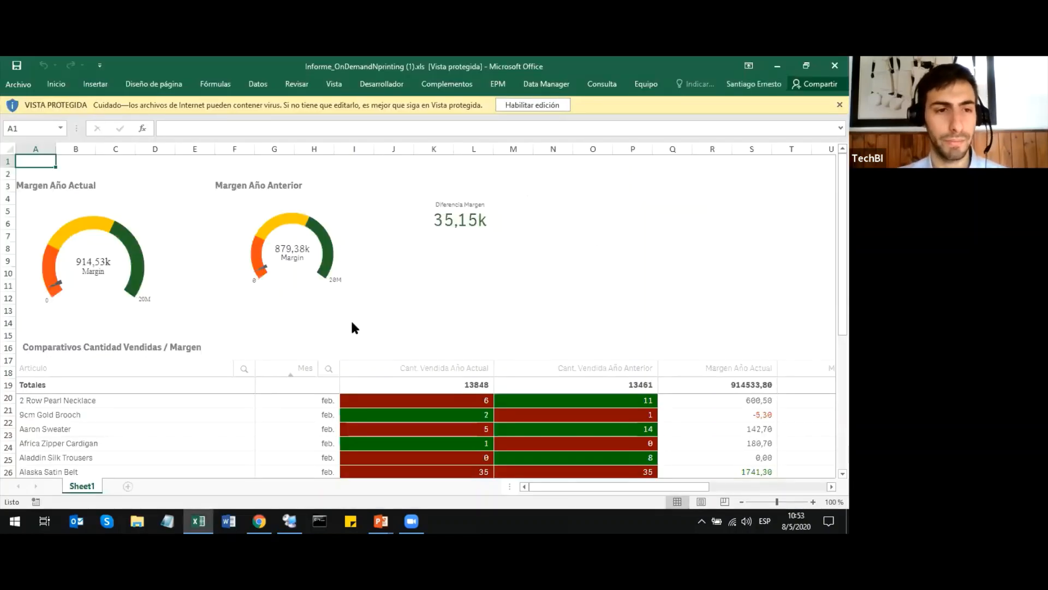
Review the margin gauges and the Comparativos Cantidad Vendidas / Margen table in the workbook, and close the workbook and the Export dialog.
left_click(439, 292)
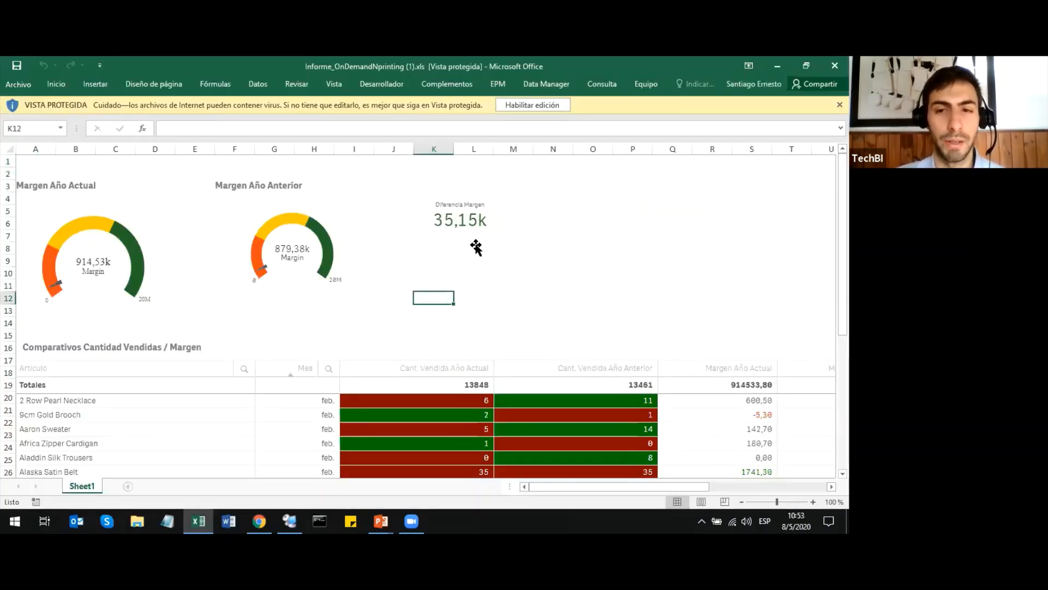
scroll(477, 247, "down", 5)
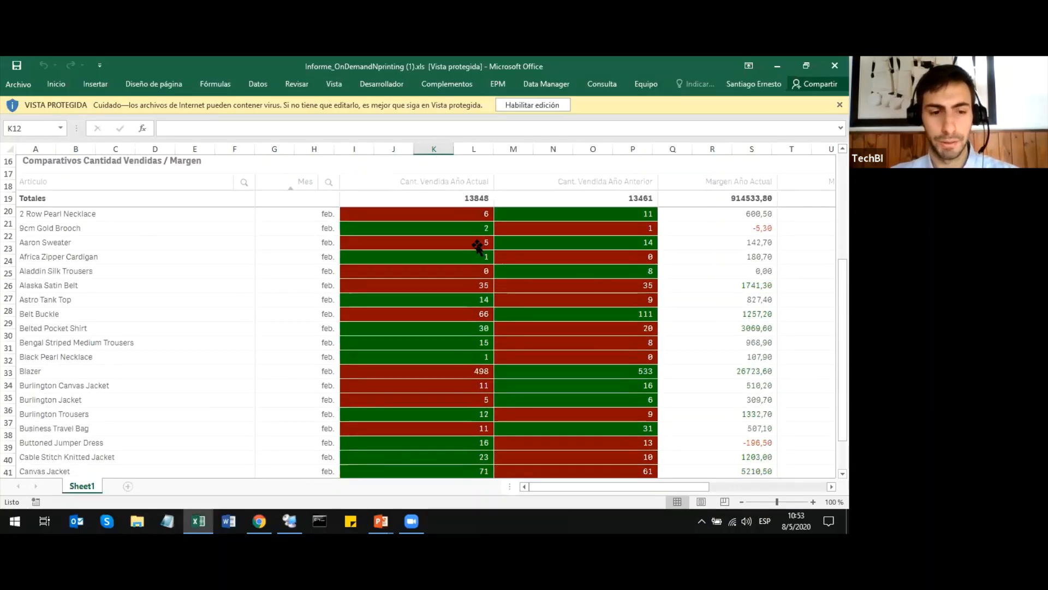
scroll(477, 246, "up", 4)
scroll(477, 247, "up", 1)
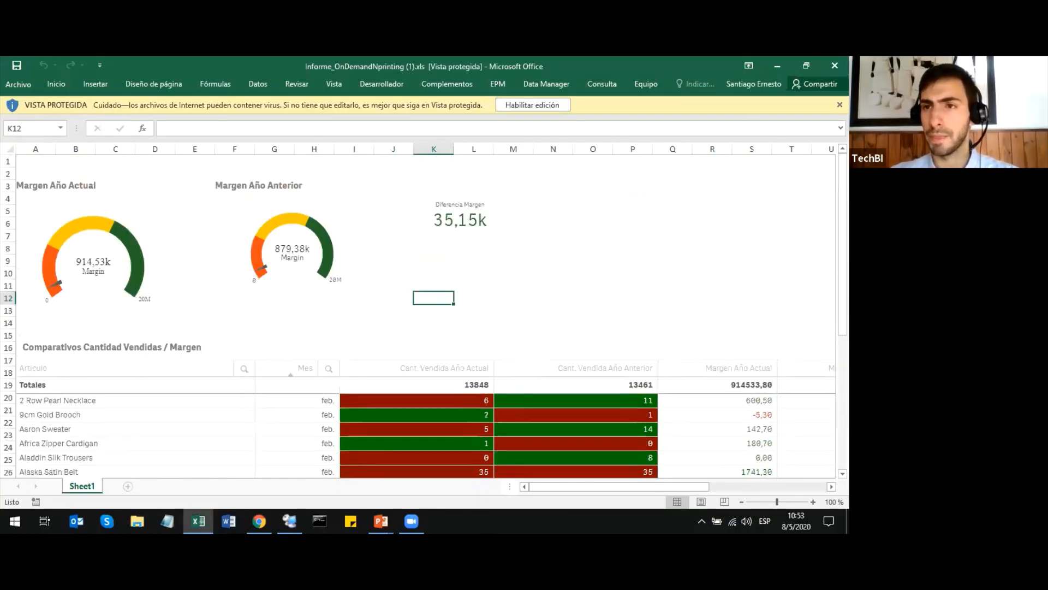
left_click(835, 65)
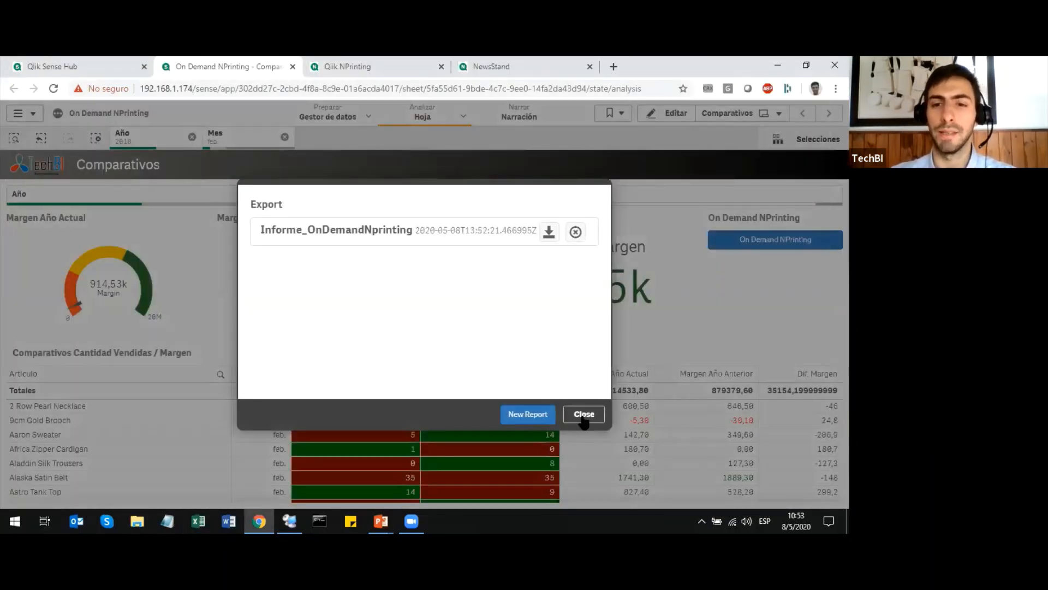
left_click(584, 415)
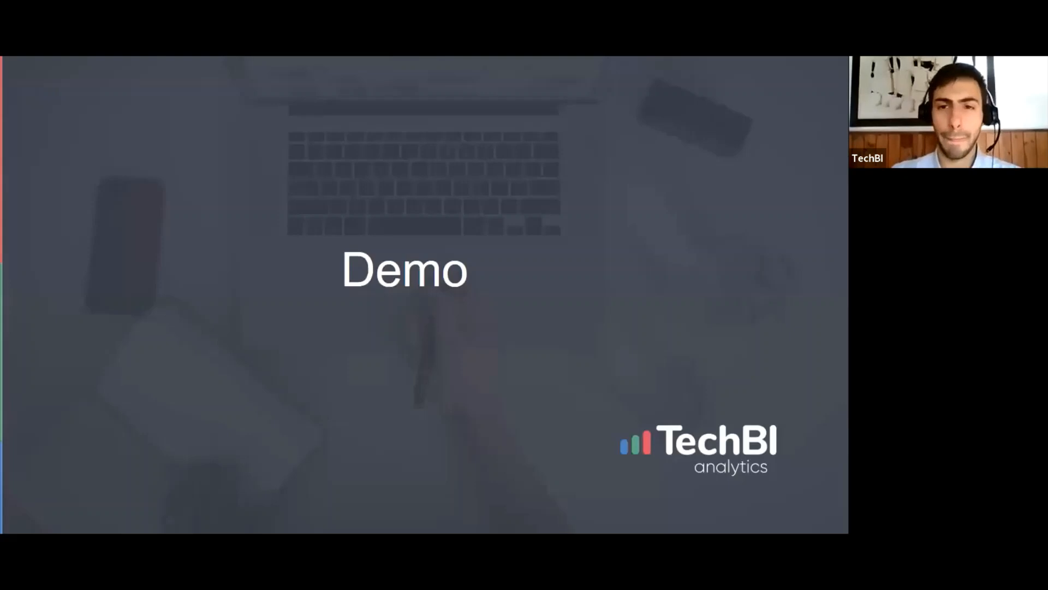
left_click(691, 266)
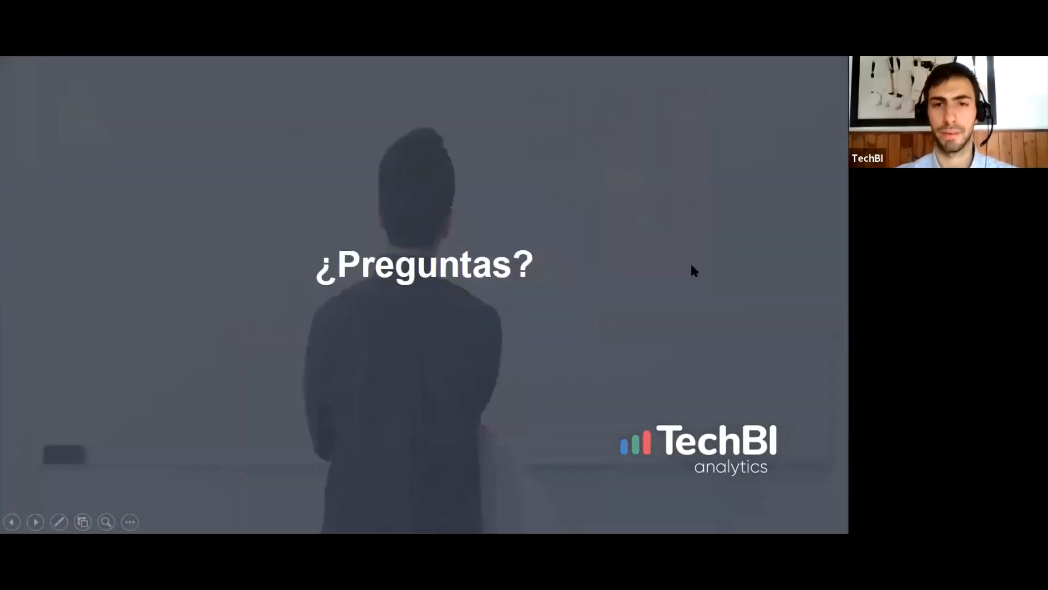